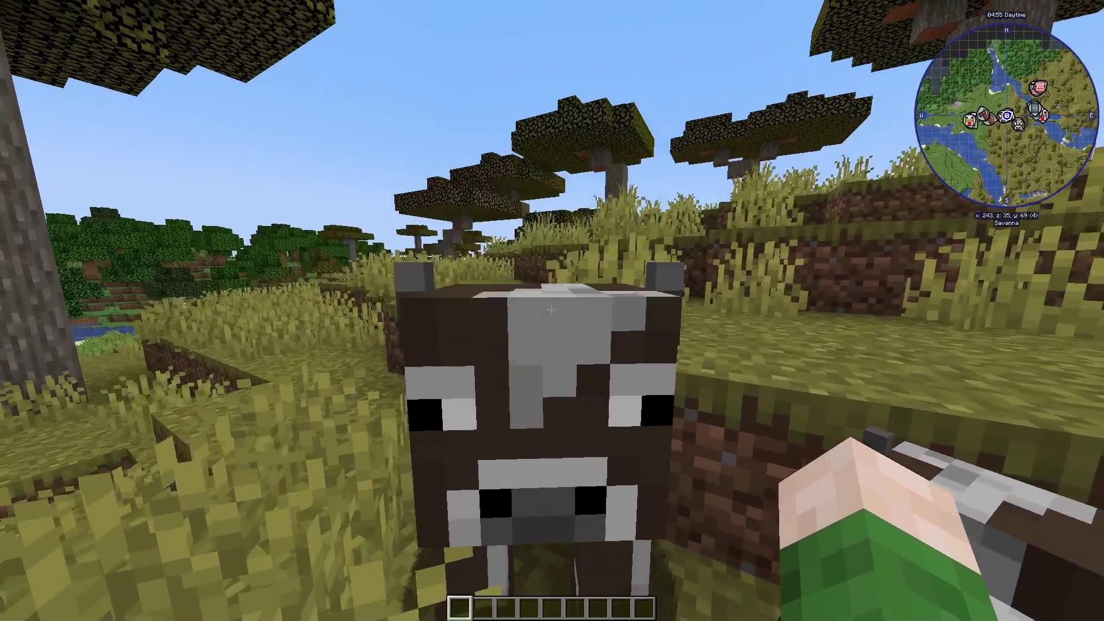
Look over the creative inventory's building blocks and item search beside the full item list
{"action": "key", "text": "e"}
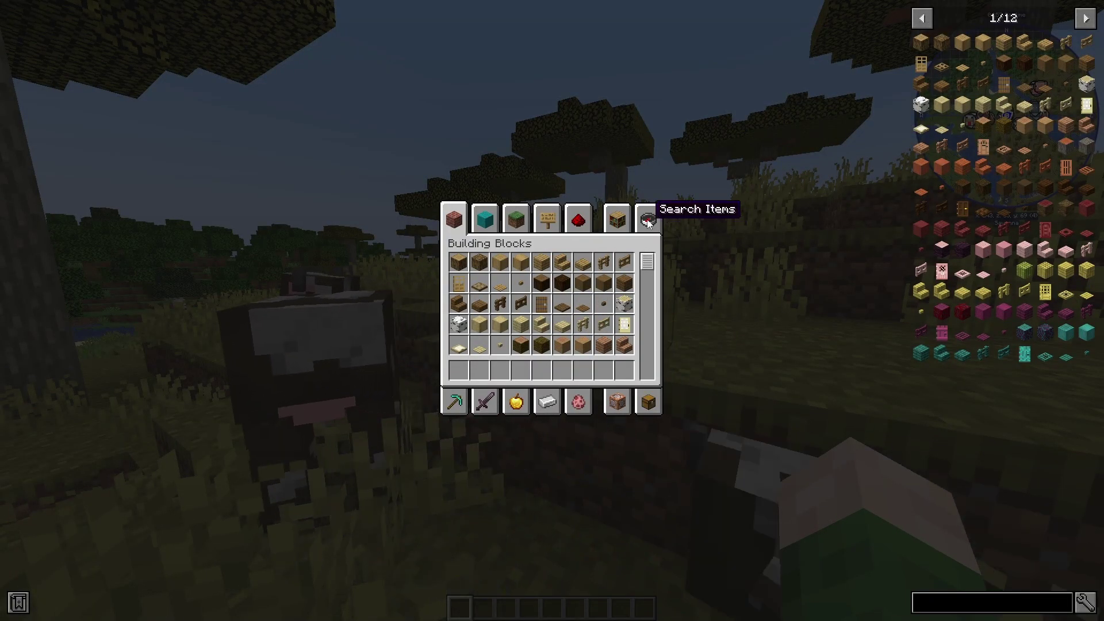
{"action": "key", "text": "e"}
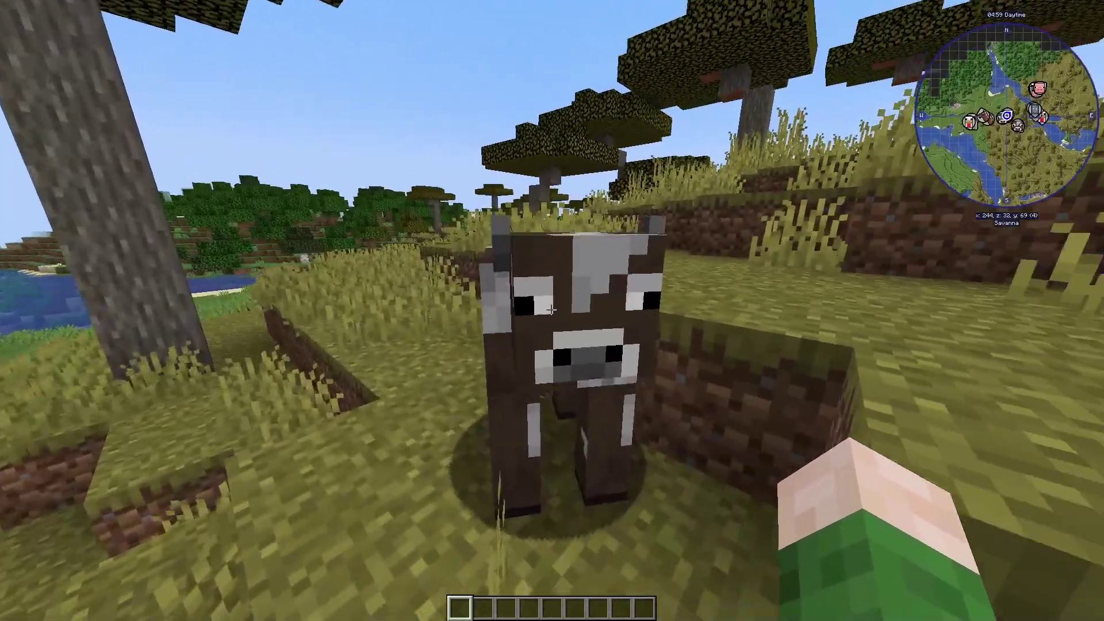
{"action": "key", "text": "e"}
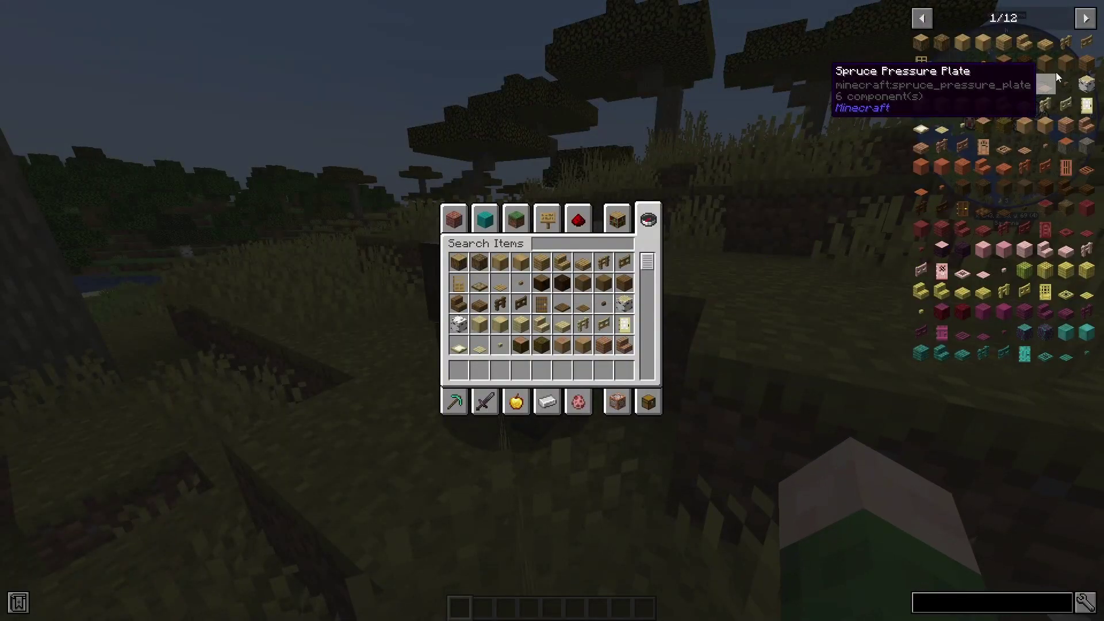
{"action": "key", "text": "e"}
View the full-screen world map at a wider and a closer zoom, and return to the game
{"action": "key", "text": "j"}
{"action": "scroll", "coordinate": [491, 343], "scroll_direction": "down", "scroll_amount": 3}
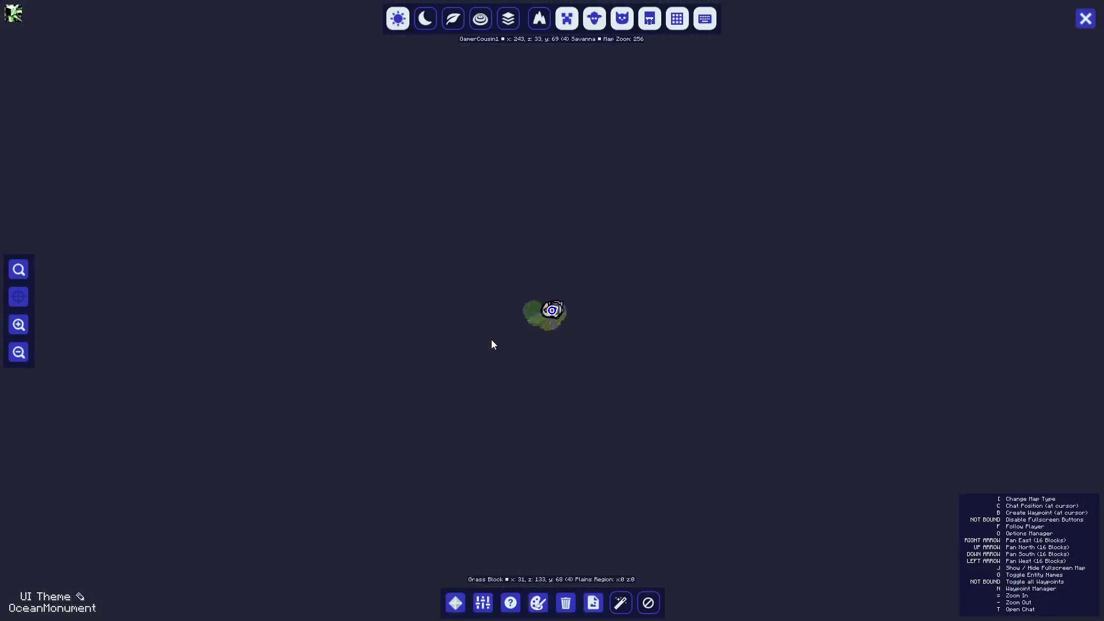
{"action": "scroll", "coordinate": [567, 292], "scroll_direction": "up", "scroll_amount": 5}
{"action": "key", "text": "j"}
Move the four Suspicious Stews from the survival inventory into the first four hotbar slots
{"action": "key", "text": "e"}
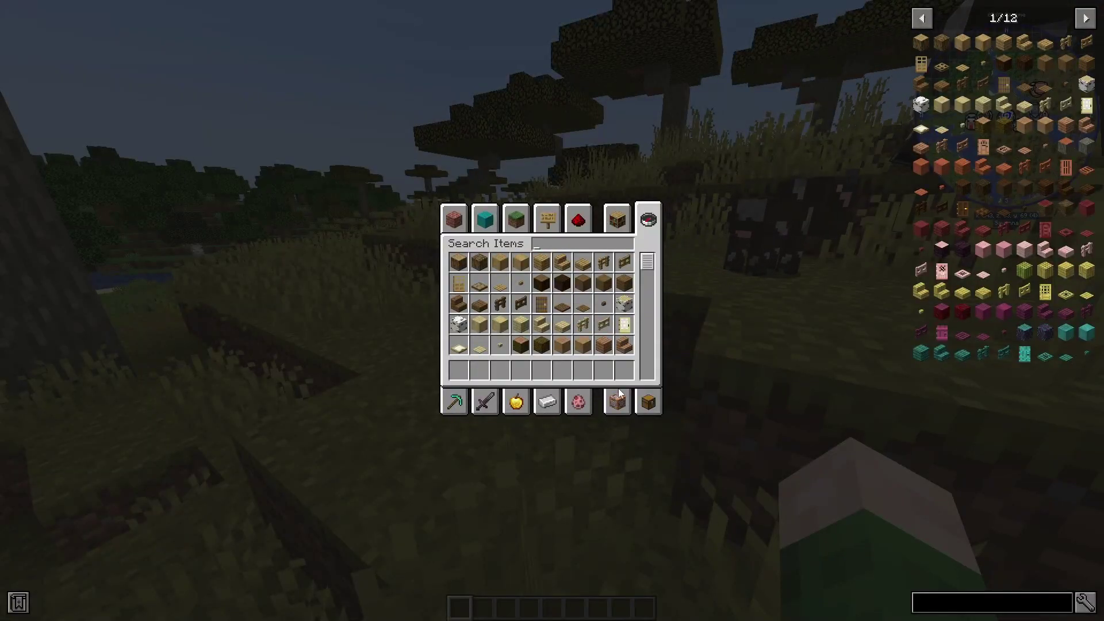
{"action": "left_click", "coordinate": [644, 401]}
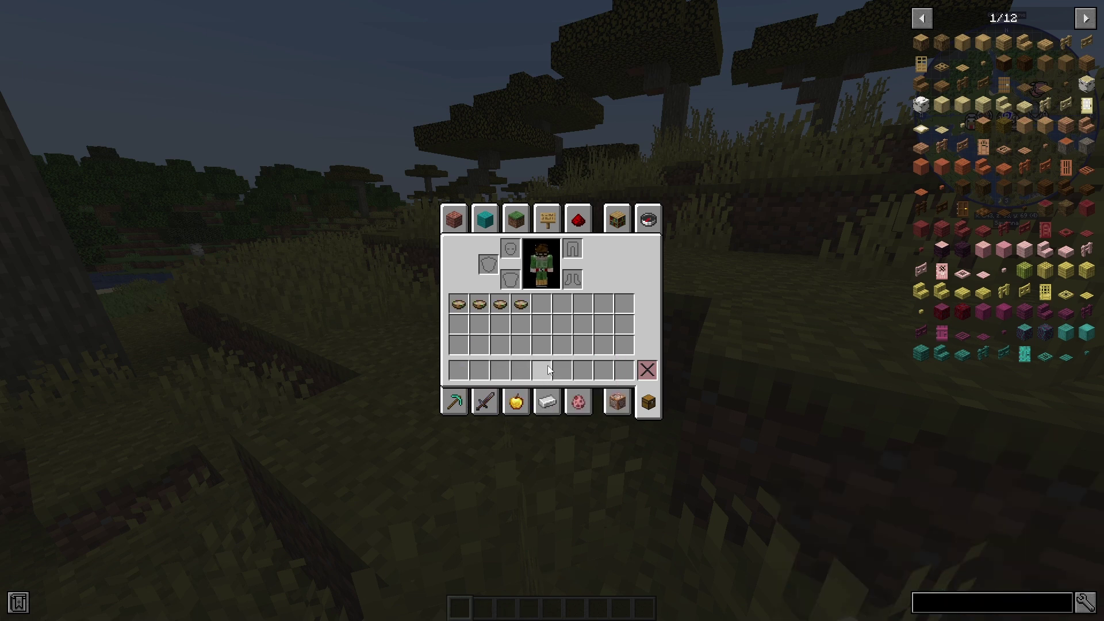
{"action": "left_click", "coordinate": [520, 304], "text": "shift"}
{"action": "left_click", "coordinate": [499, 303], "text": "shift"}
{"action": "left_click", "coordinate": [479, 304], "text": "shift"}
{"action": "left_click", "coordinate": [458, 303], "text": "shift"}
{"action": "key", "text": "e"}
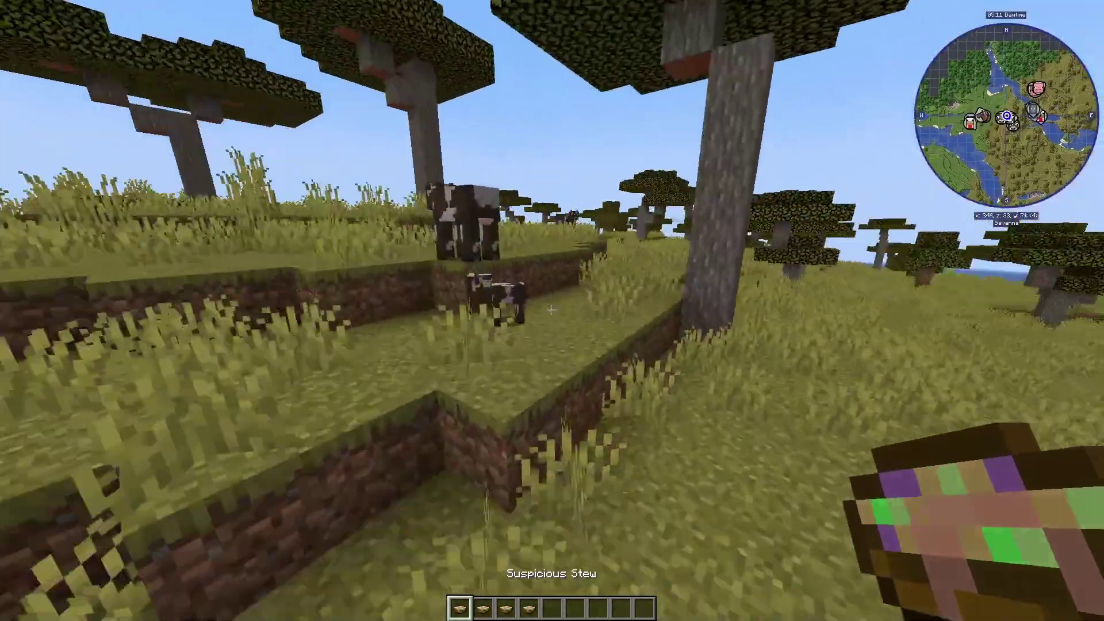
Walk among the cows on the savanna with the empty sixth hotbar slot selected
{"action": "key", "text": "w"}
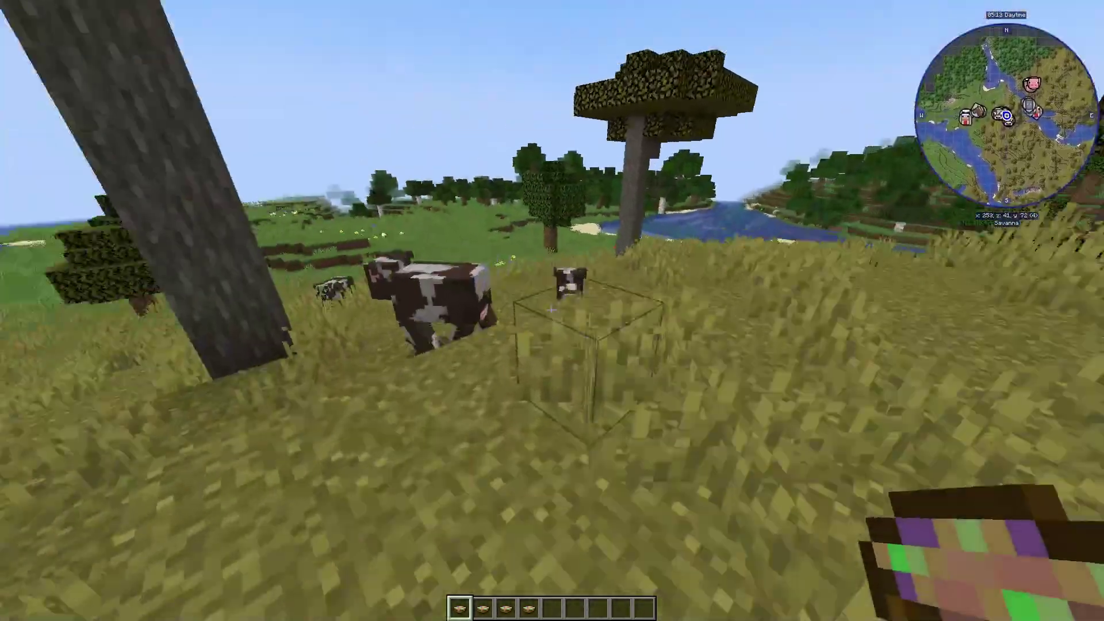
{"action": "key", "text": "w"}
{"action": "key", "text": "6"}
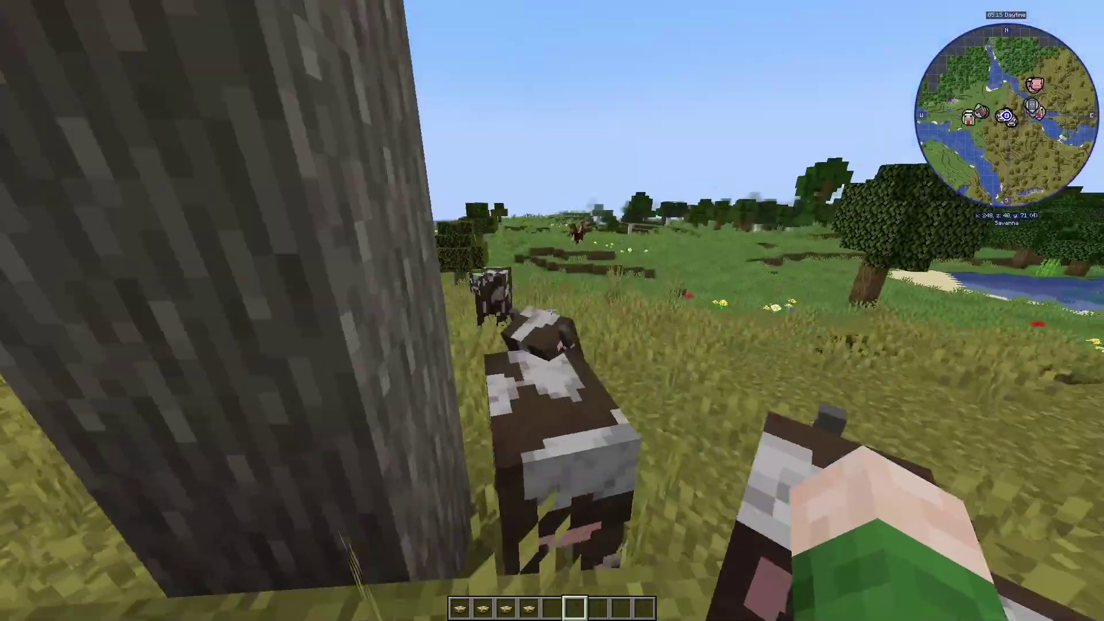
{"action": "key", "text": "w"}
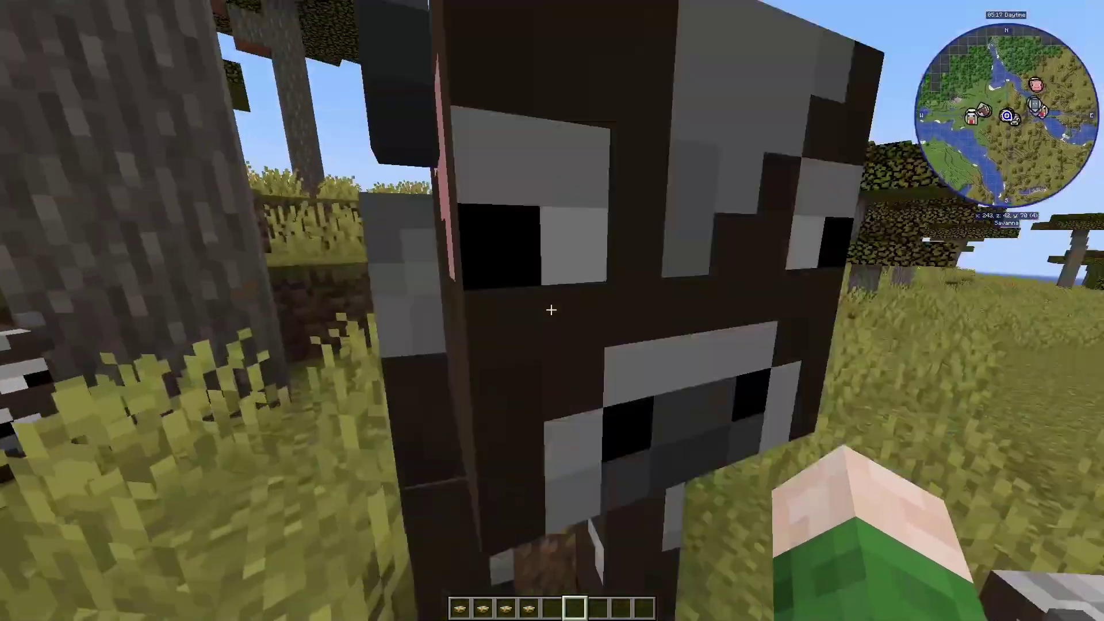
{"action": "key", "text": "w"}
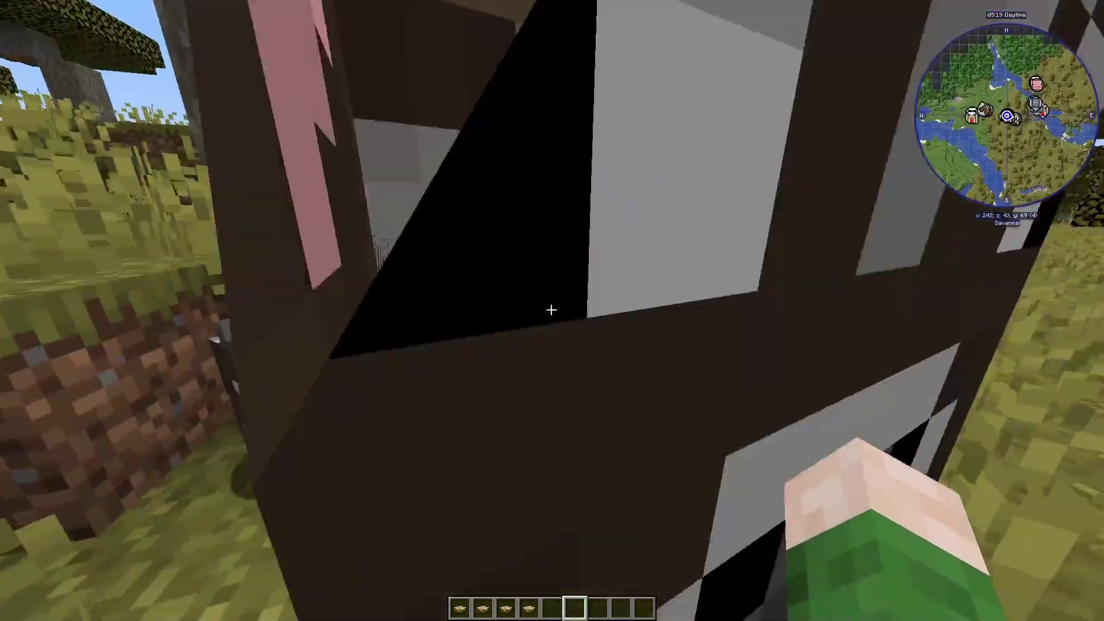
{"action": "key", "text": "w"}
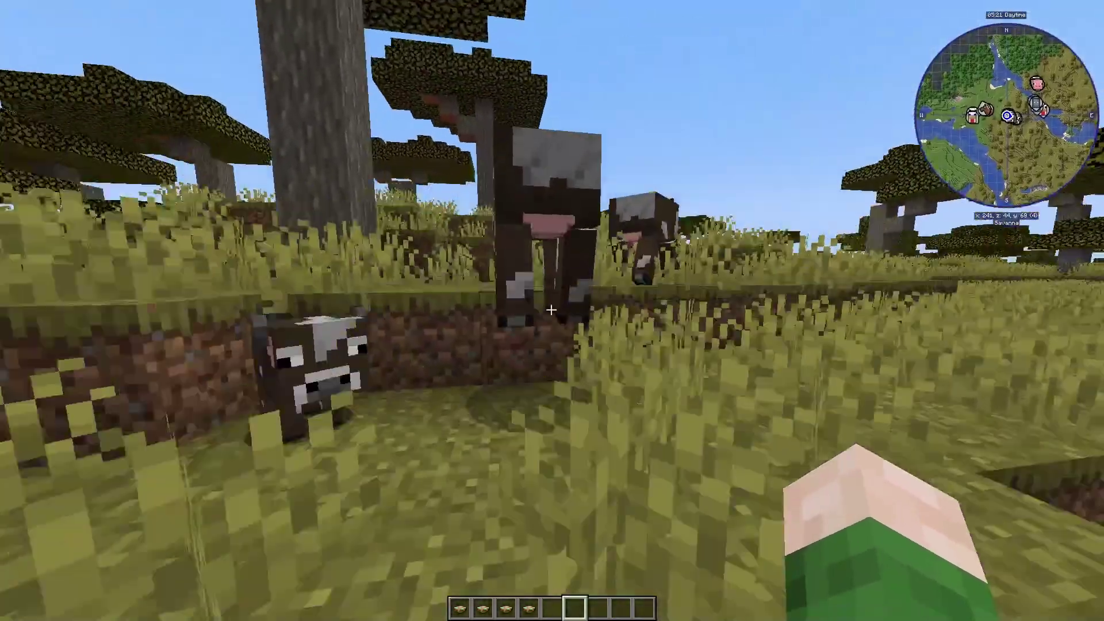
{"action": "key", "text": "w"}
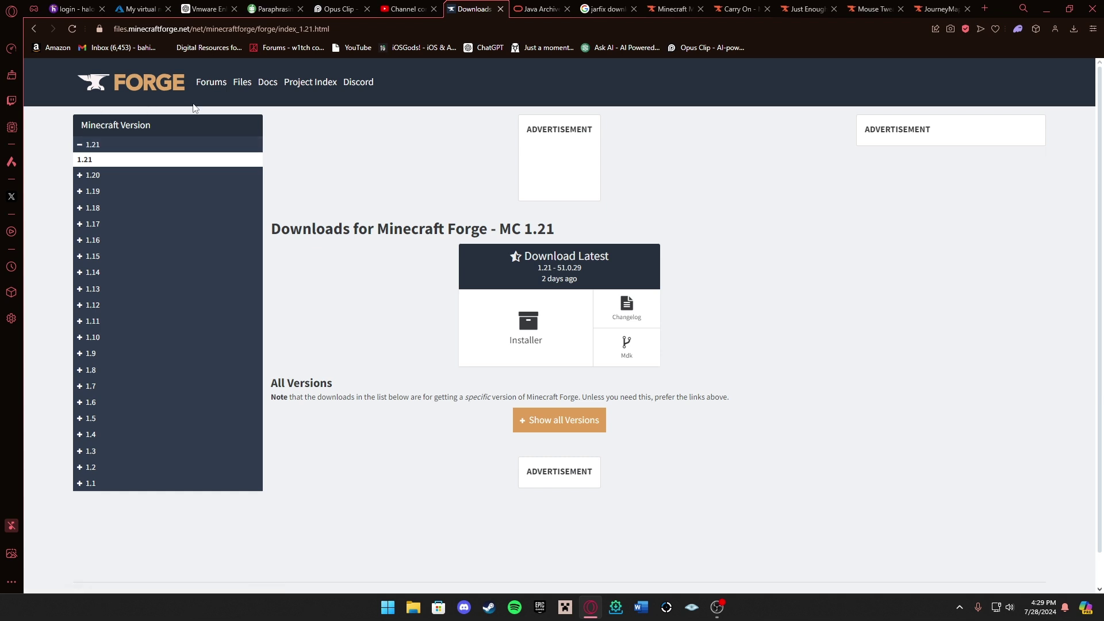
Examine the Forge releases offered under Minecraft 1.20 and 1.12 in the version list, leaving both groups collapsed
{"action": "left_click", "coordinate": [117, 178]}
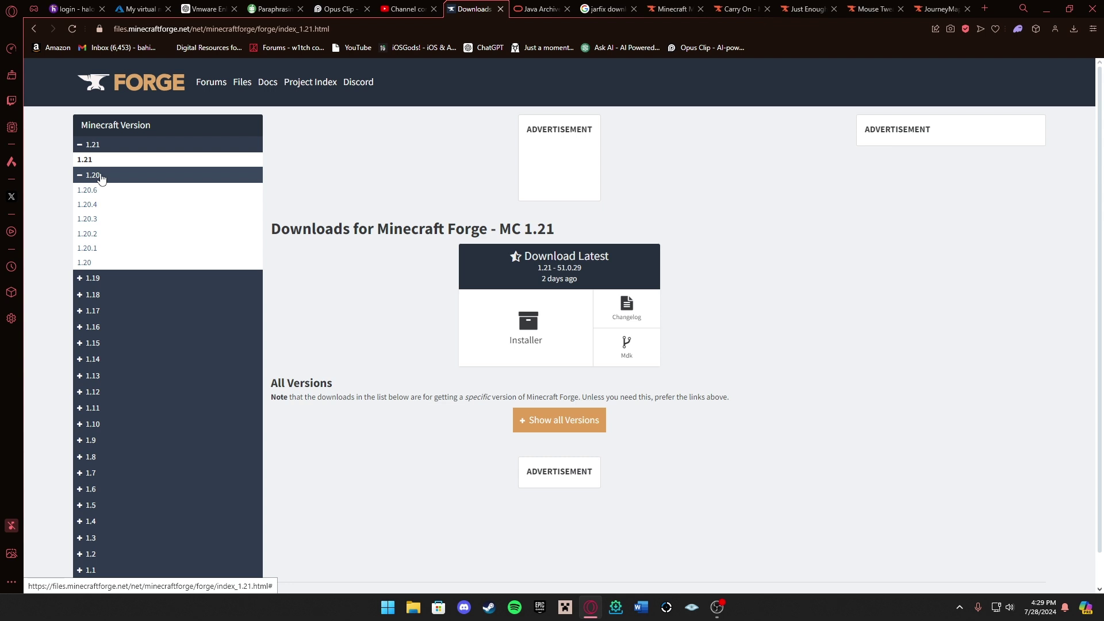
{"action": "left_click", "coordinate": [101, 178]}
{"action": "left_click", "coordinate": [92, 307]}
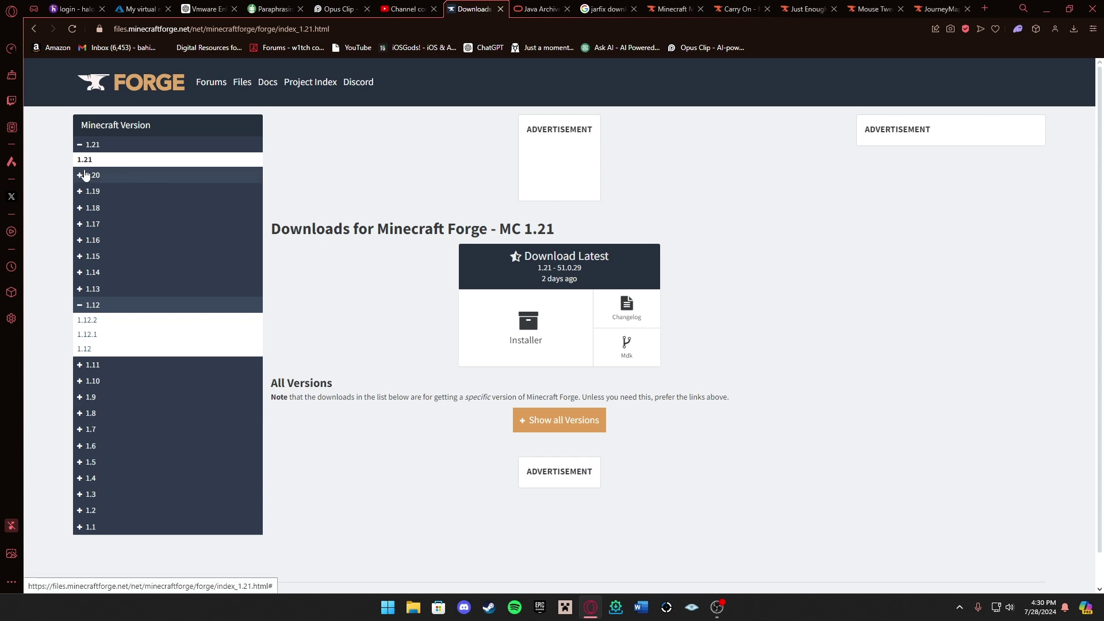
{"action": "left_click", "coordinate": [93, 305]}
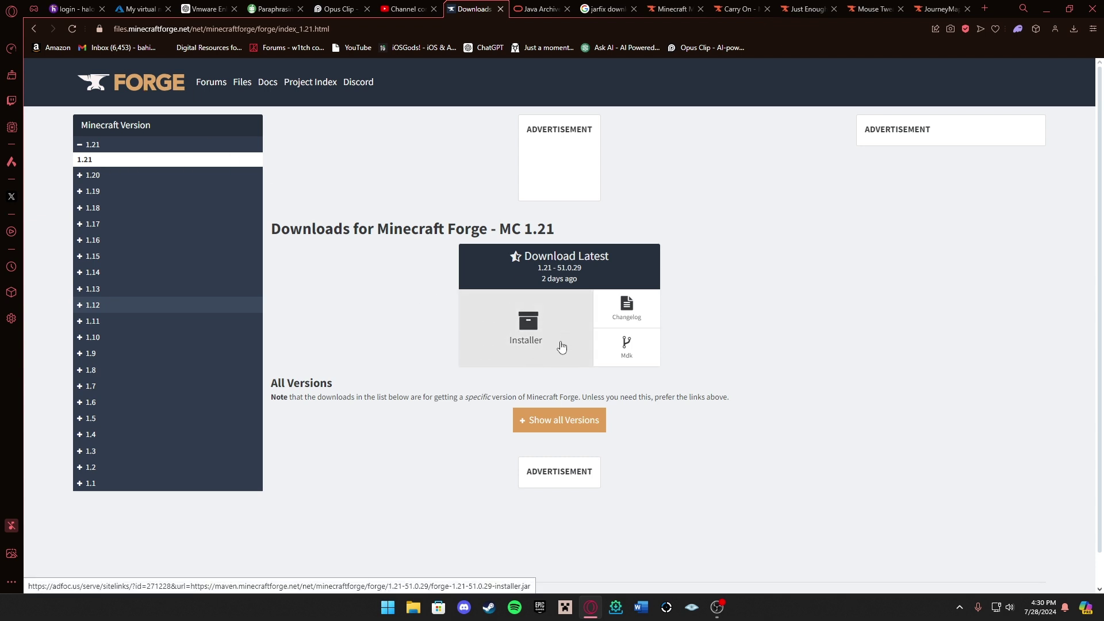
Download the latest Forge 1.21 installer, skipping the advertisement, and save forge-1.21-51.0.29-installer.jar in the Downloads folder
{"action": "left_click", "coordinate": [527, 337]}
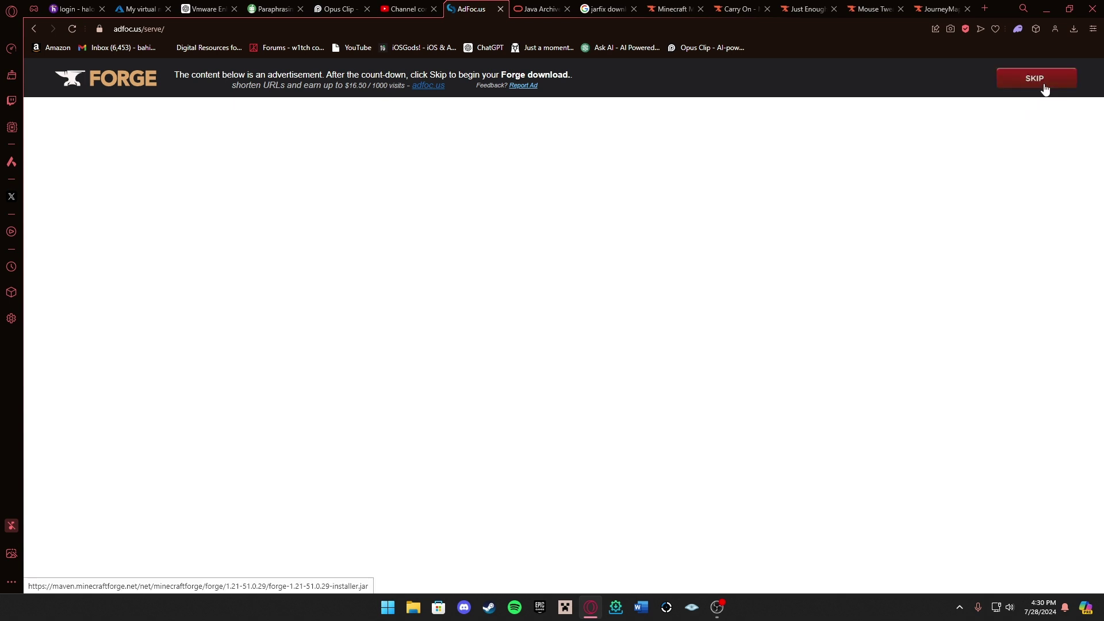
{"action": "left_click", "coordinate": [1037, 84]}
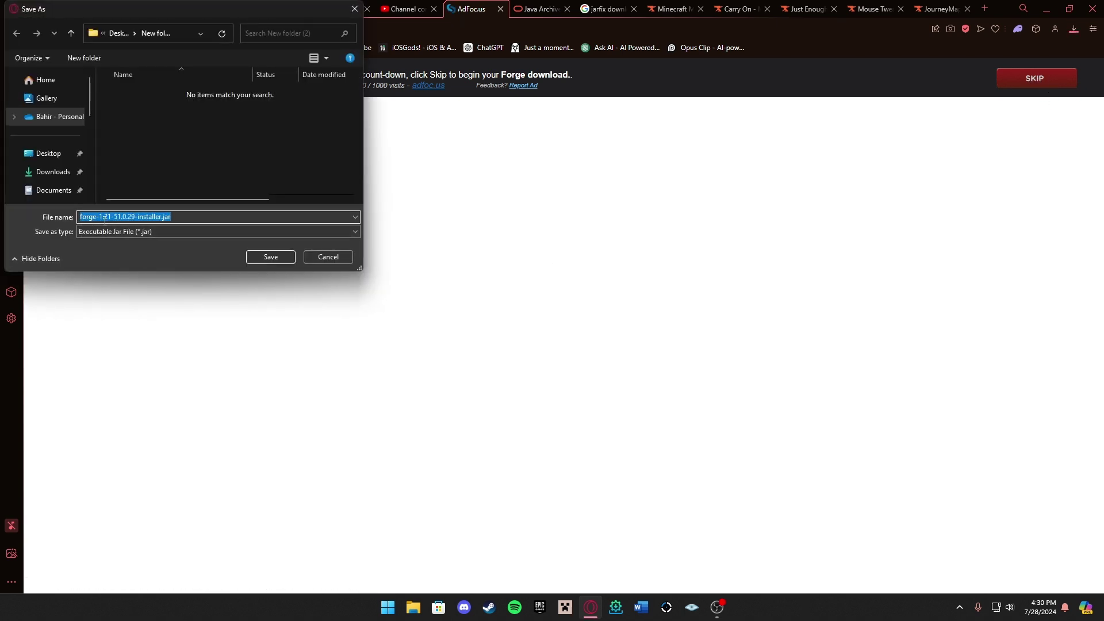
{"action": "left_click", "coordinate": [54, 175]}
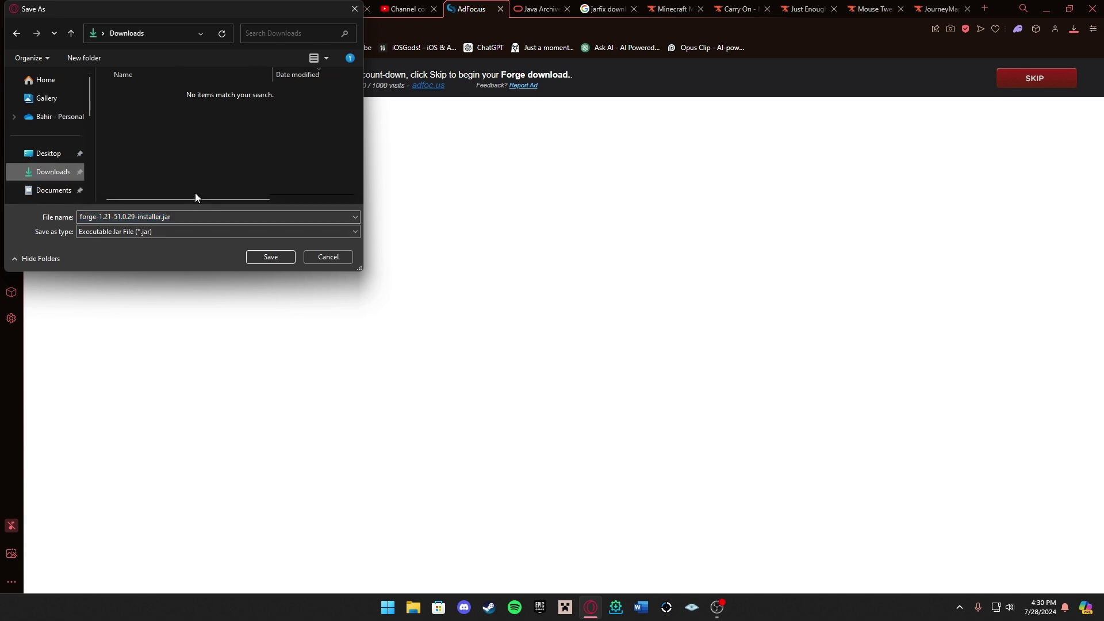
{"action": "left_click", "coordinate": [273, 256]}
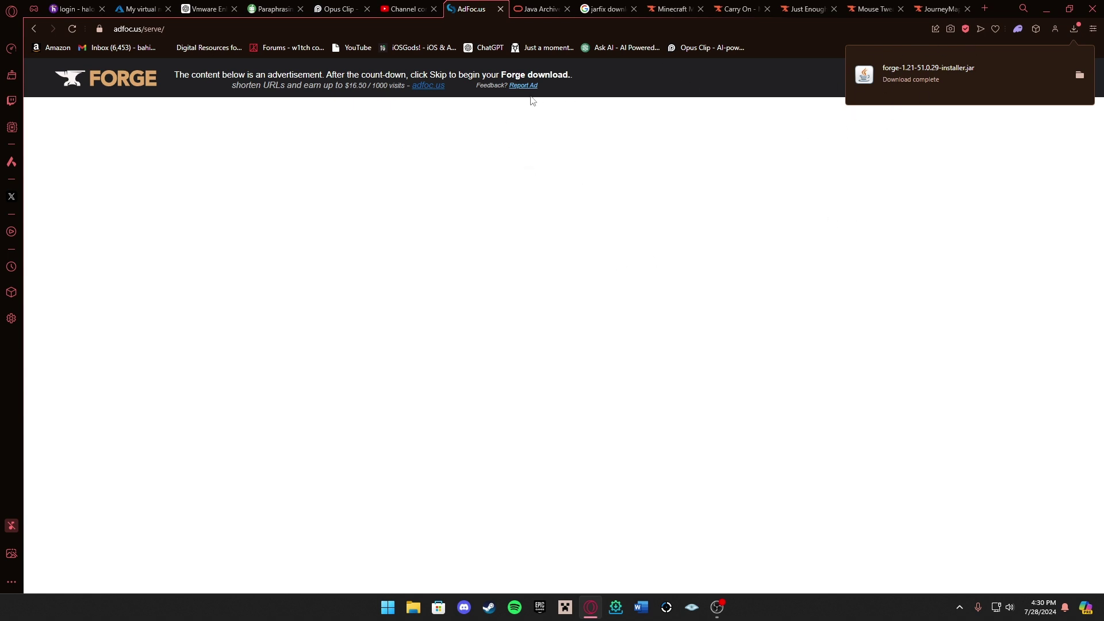
Switch to the CurseForge Minecraft mods listing and reapply the Forge mod loader filter
{"action": "left_click", "coordinate": [672, 8]}
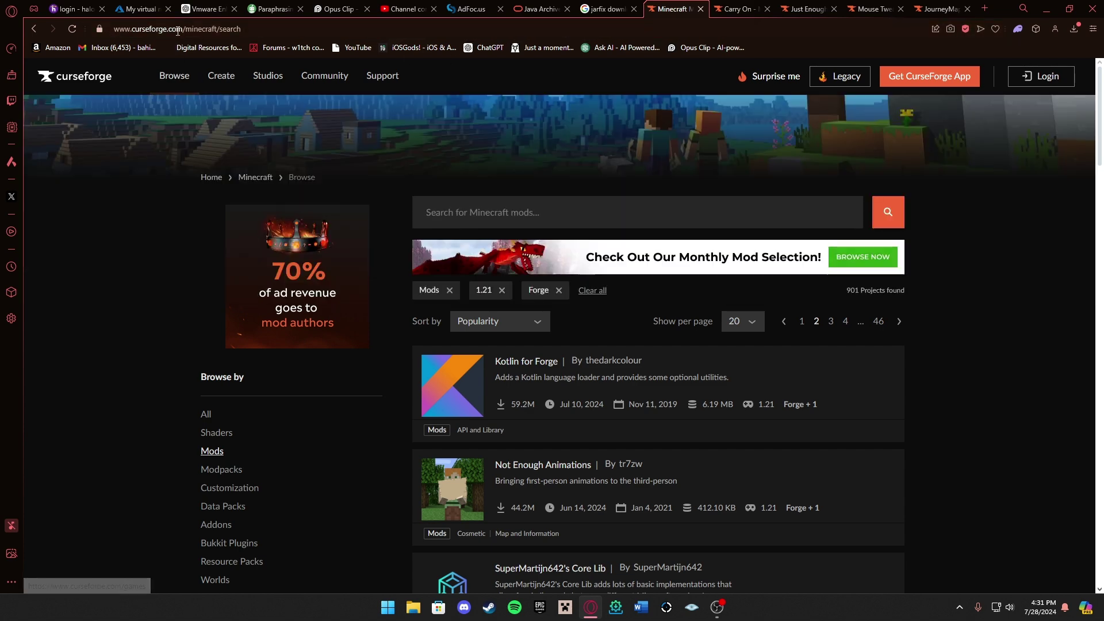
{"action": "scroll", "coordinate": [298, 423], "scroll_direction": "down", "scroll_amount": 2}
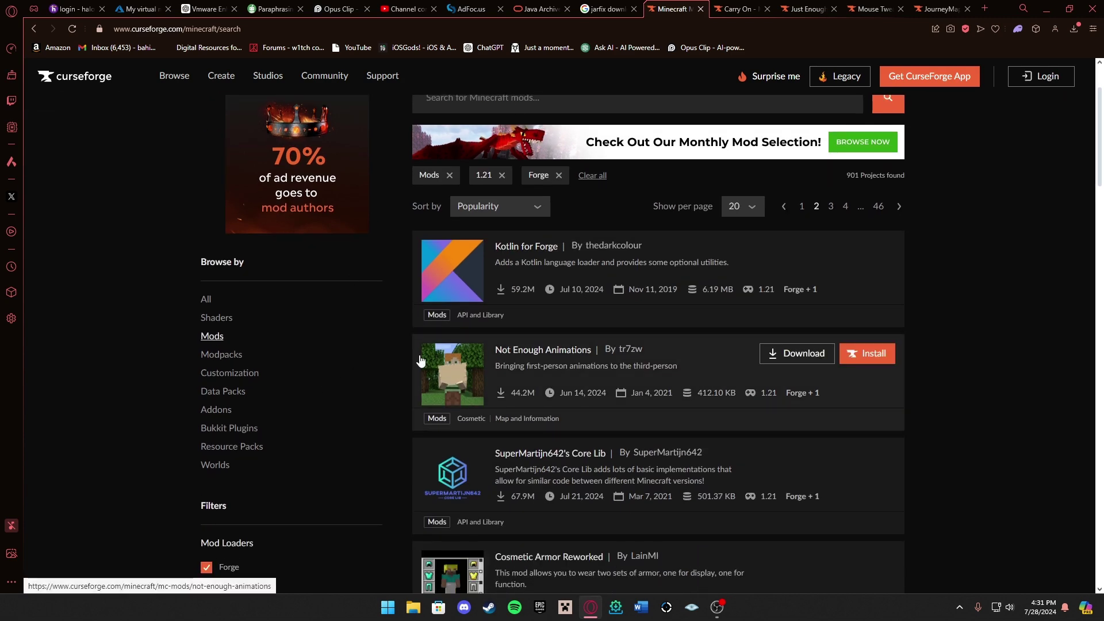
{"action": "scroll", "coordinate": [346, 284], "scroll_direction": "down", "scroll_amount": 4}
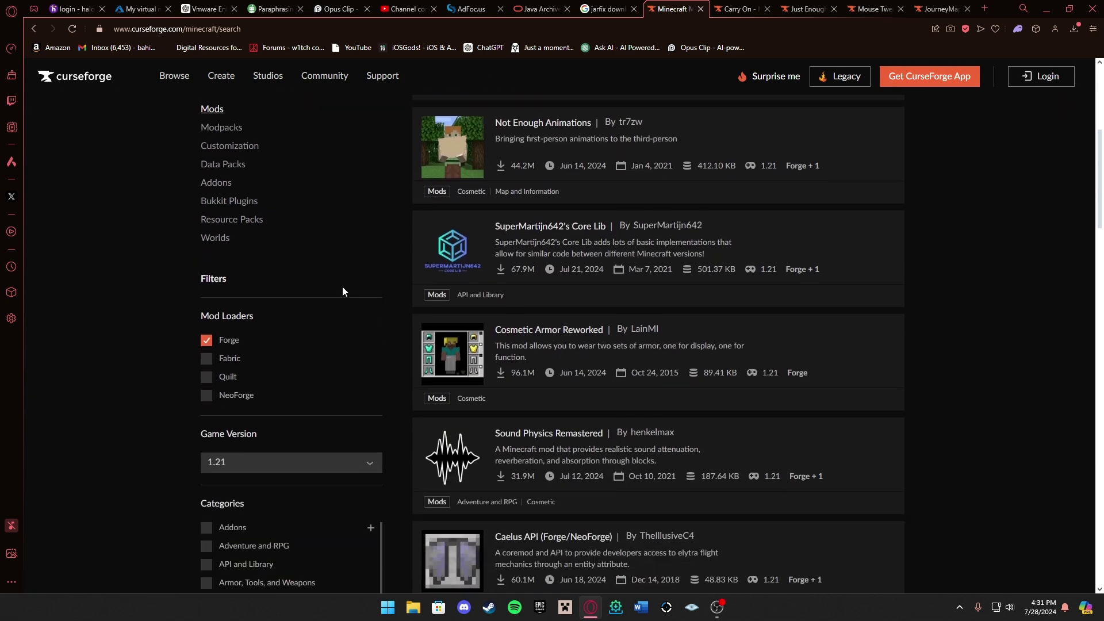
{"action": "scroll", "coordinate": [343, 286], "scroll_direction": "up", "scroll_amount": 5}
{"action": "scroll", "coordinate": [335, 238], "scroll_direction": "down", "scroll_amount": 6}
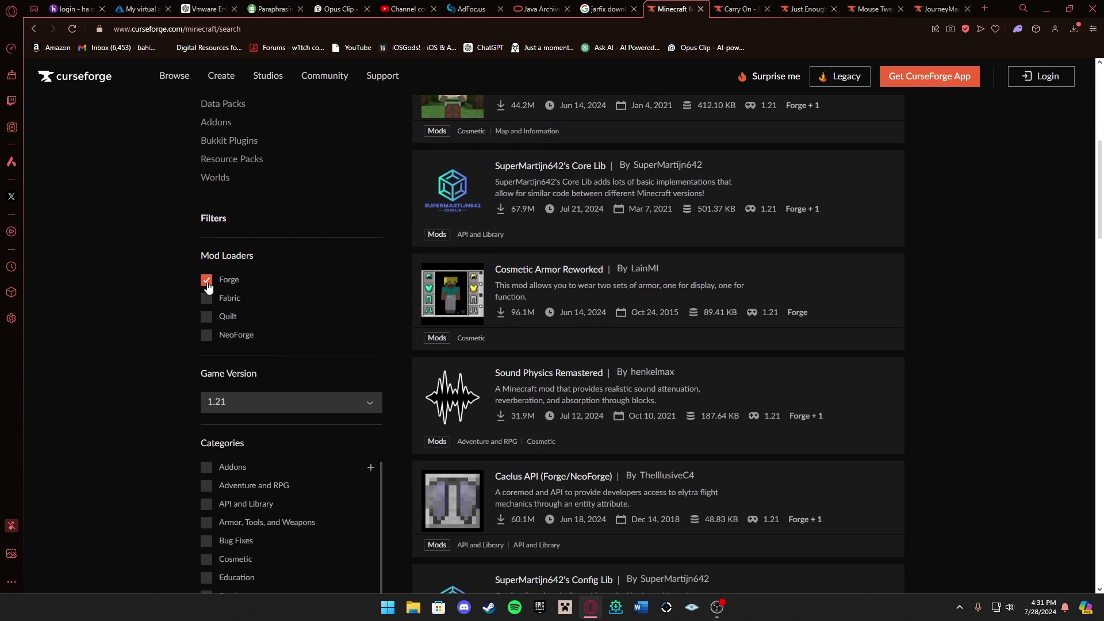
{"action": "left_click", "coordinate": [207, 282]}
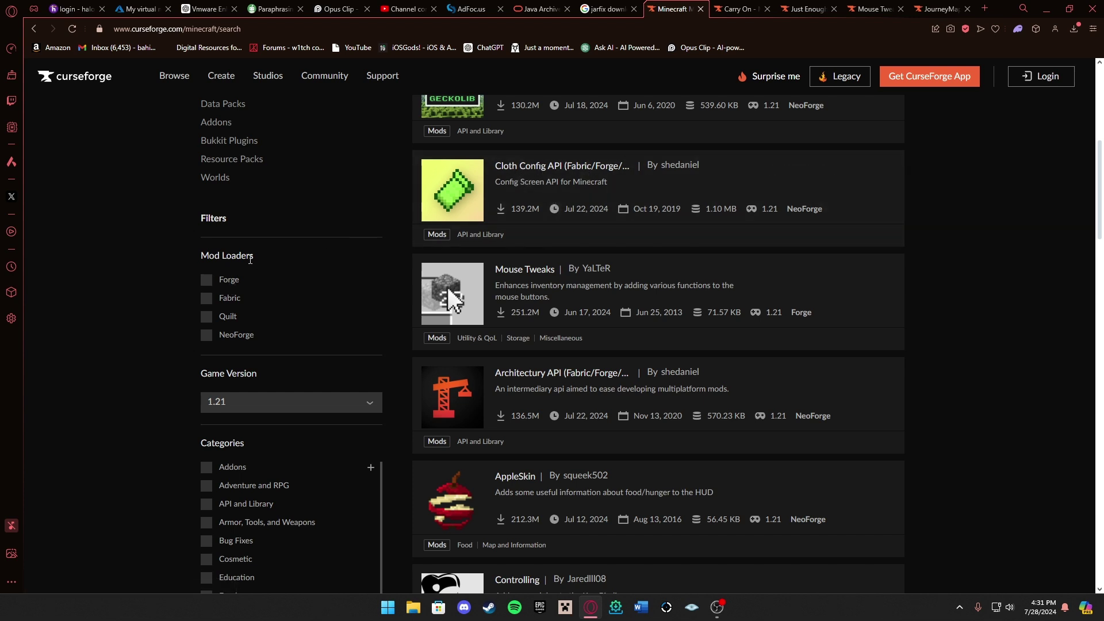
{"action": "left_click", "coordinate": [206, 280]}
Set the game version filter of the mods listing to 1.21, matching the Forge installer
{"action": "scroll", "coordinate": [264, 346], "scroll_direction": "down", "scroll_amount": 1}
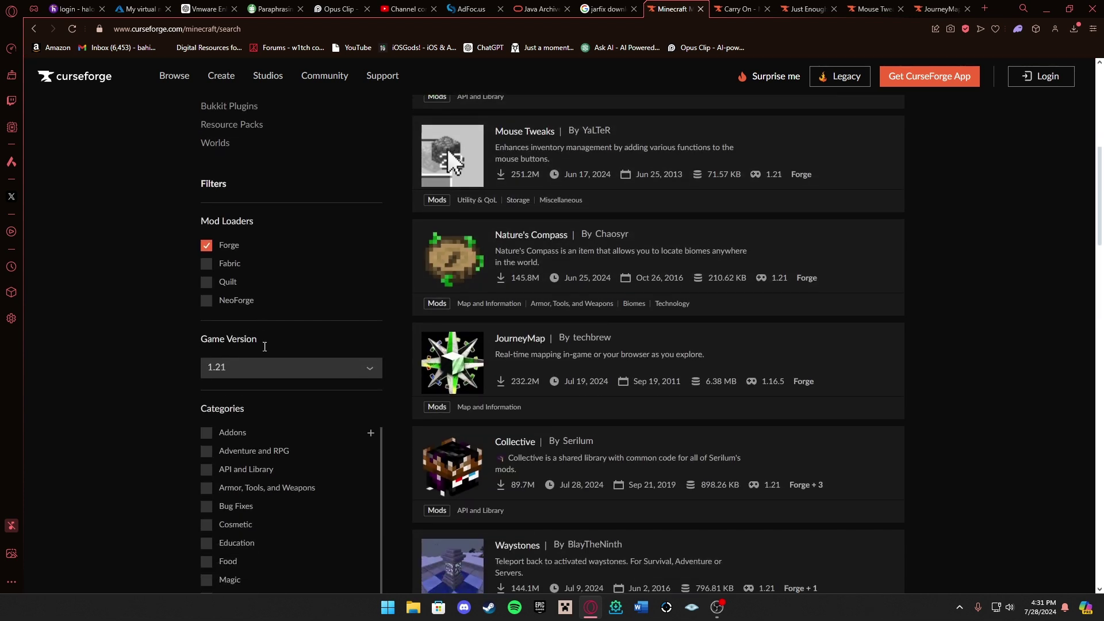
{"action": "scroll", "coordinate": [264, 346], "scroll_direction": "down", "scroll_amount": 2}
{"action": "left_click", "coordinate": [264, 287]}
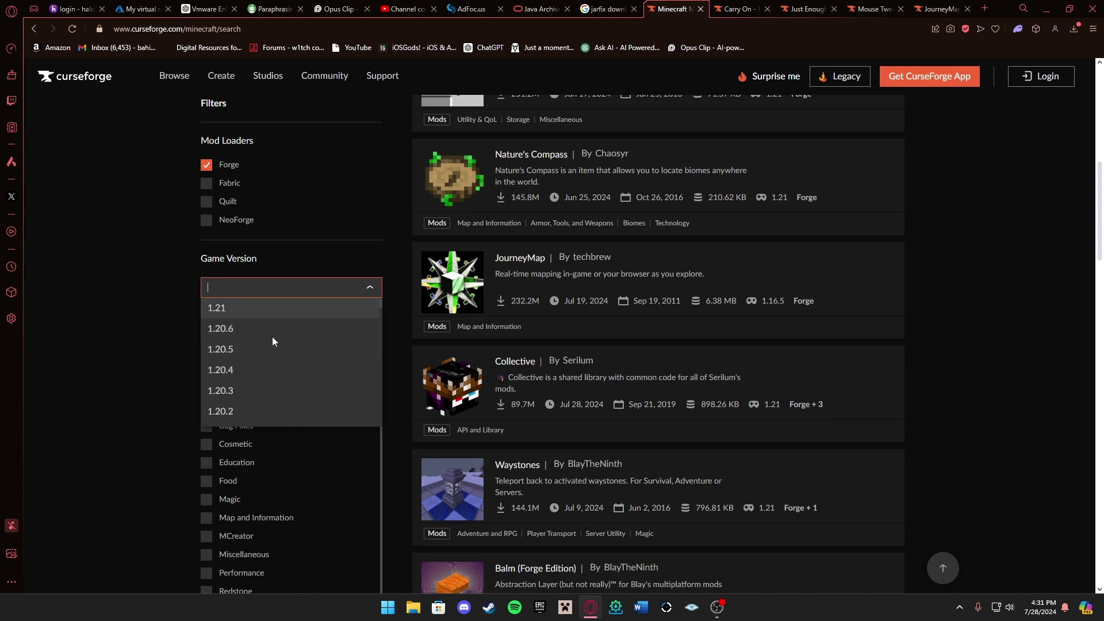
{"action": "scroll", "coordinate": [272, 336], "scroll_direction": "down", "scroll_amount": 2}
{"action": "scroll", "coordinate": [272, 345], "scroll_direction": "up", "scroll_amount": 4}
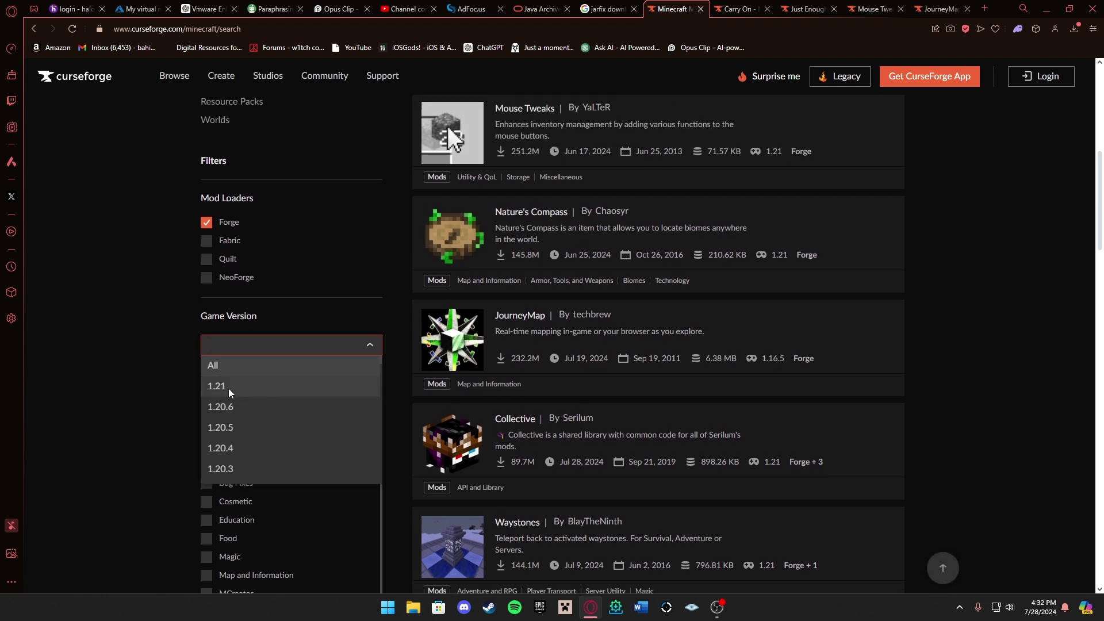
{"action": "left_click", "coordinate": [228, 391]}
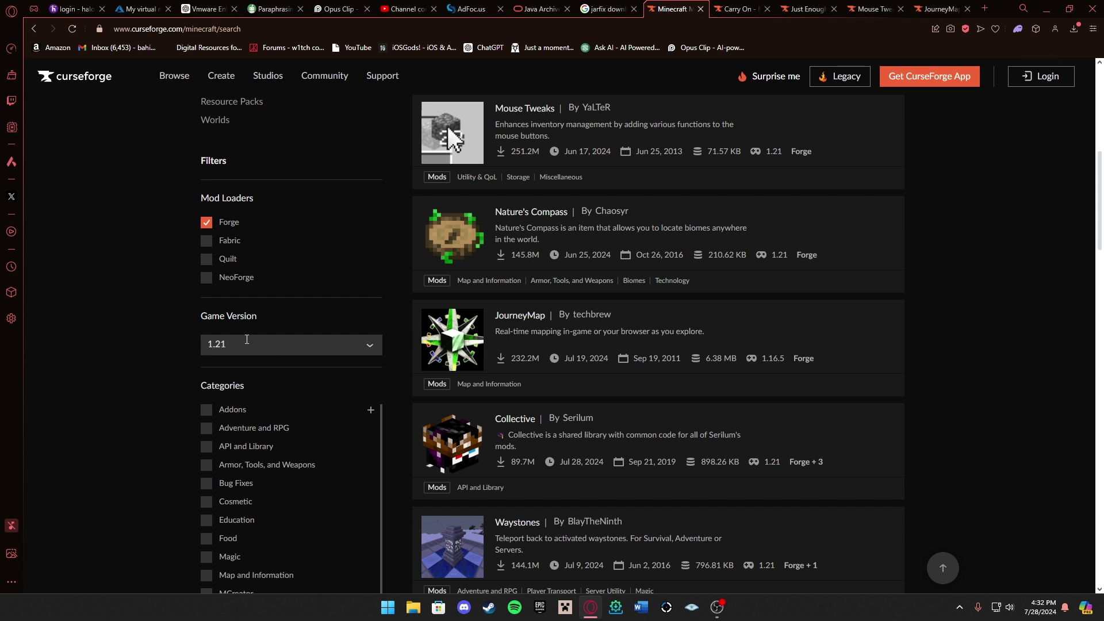
{"action": "left_click", "coordinate": [275, 351]}
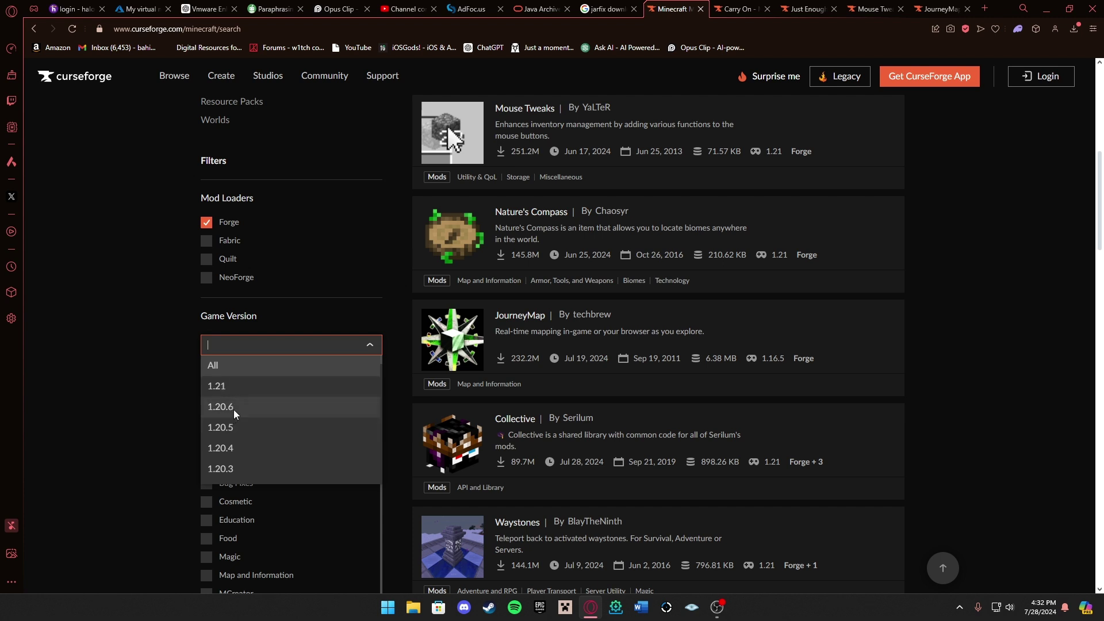
{"action": "left_click", "coordinate": [242, 386]}
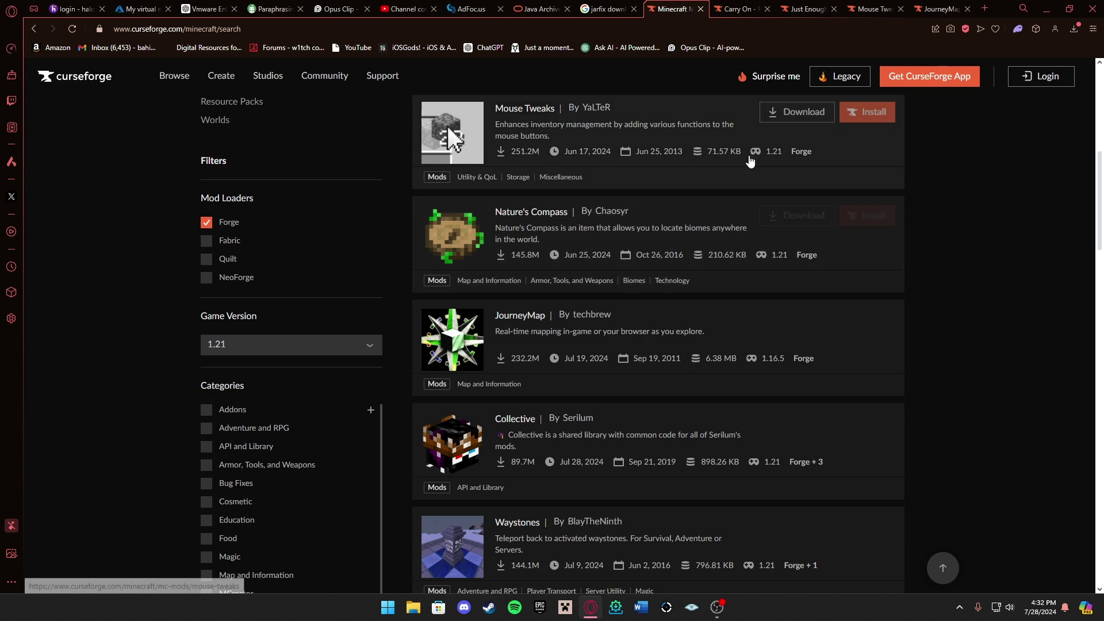
{"action": "scroll", "coordinate": [699, 282], "scroll_direction": "up", "scroll_amount": 2}
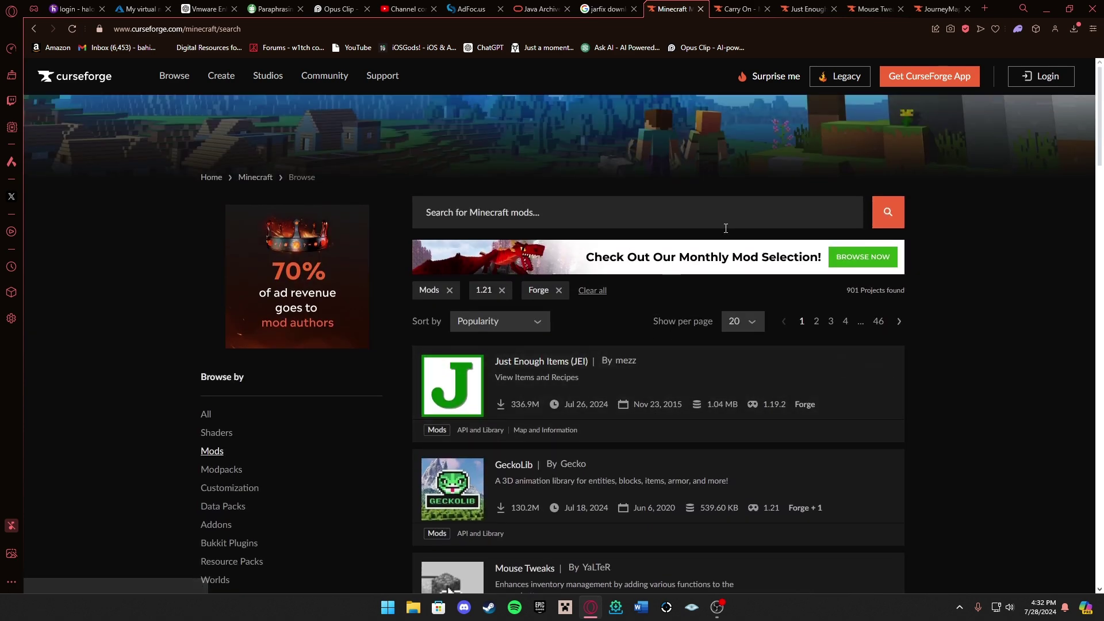
Check the Carry On mod's page for dependencies among its relations
{"action": "left_click", "coordinate": [738, 8]}
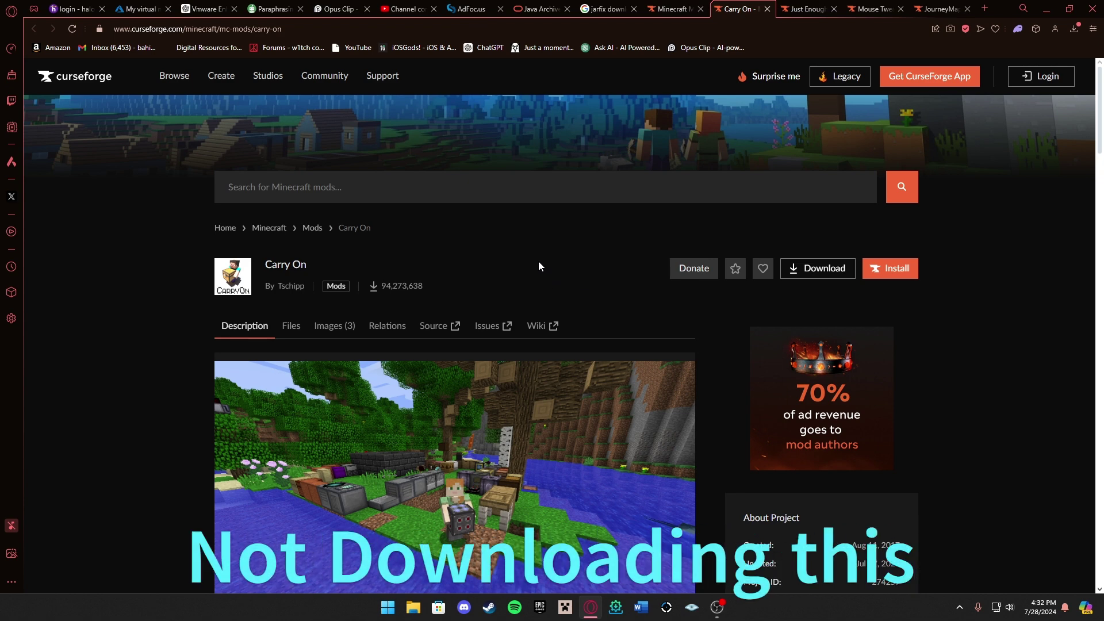
{"action": "scroll", "coordinate": [538, 264], "scroll_direction": "down", "scroll_amount": 2}
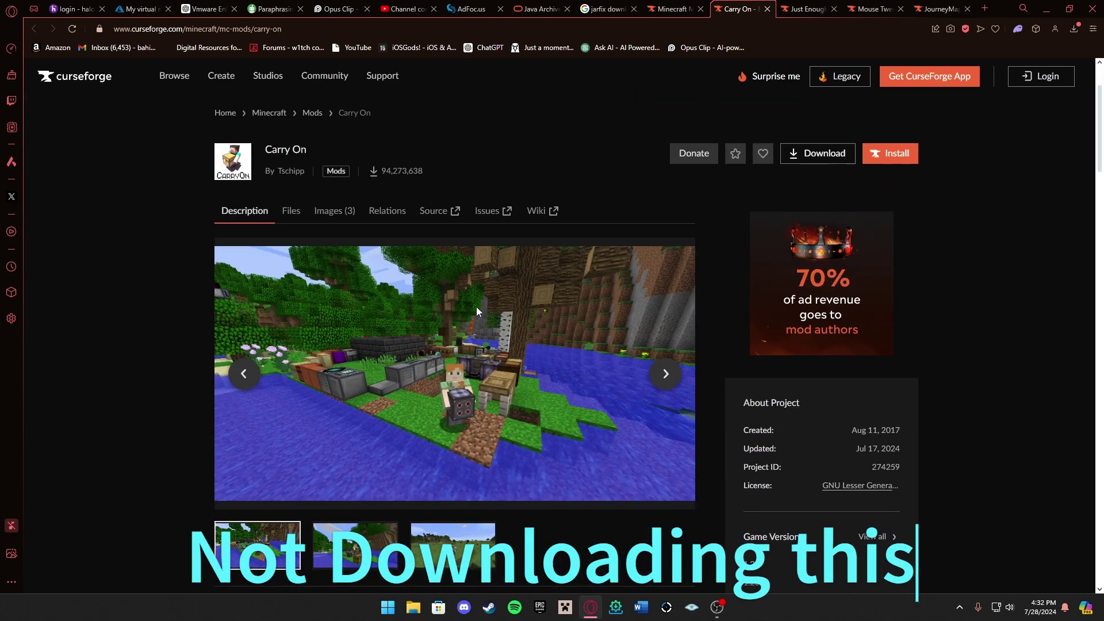
{"action": "left_click", "coordinate": [378, 213]}
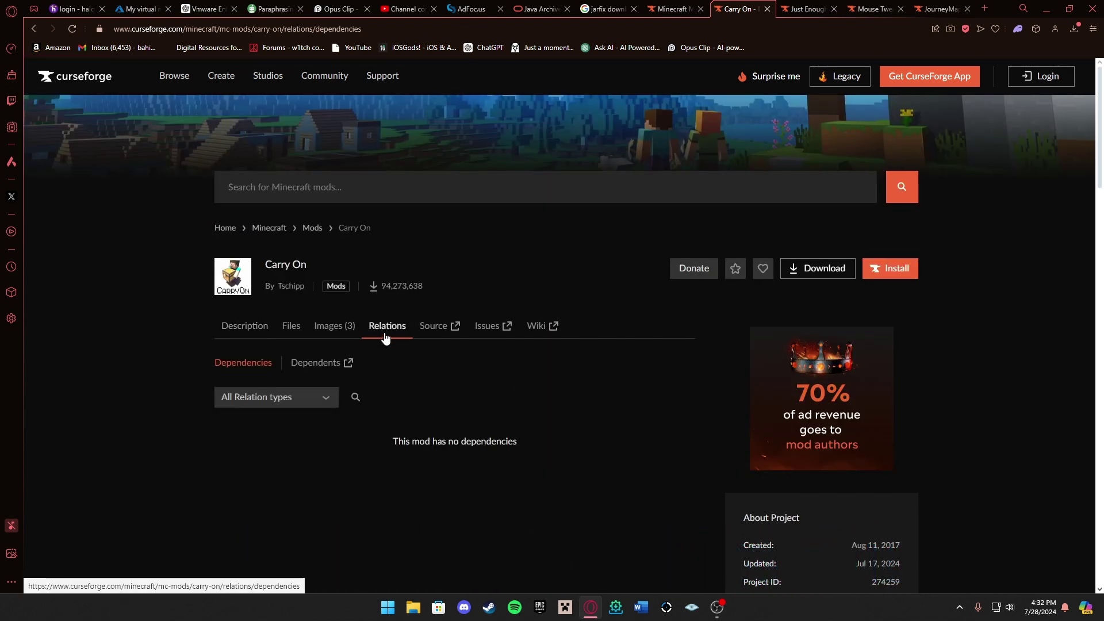
Download Carry On for game version 1.21 with the Forge loader, and save carryon-forge-1.21-2.2.0.jar in the Downloads folder
{"action": "scroll", "coordinate": [442, 317], "scroll_direction": "down", "scroll_amount": 3}
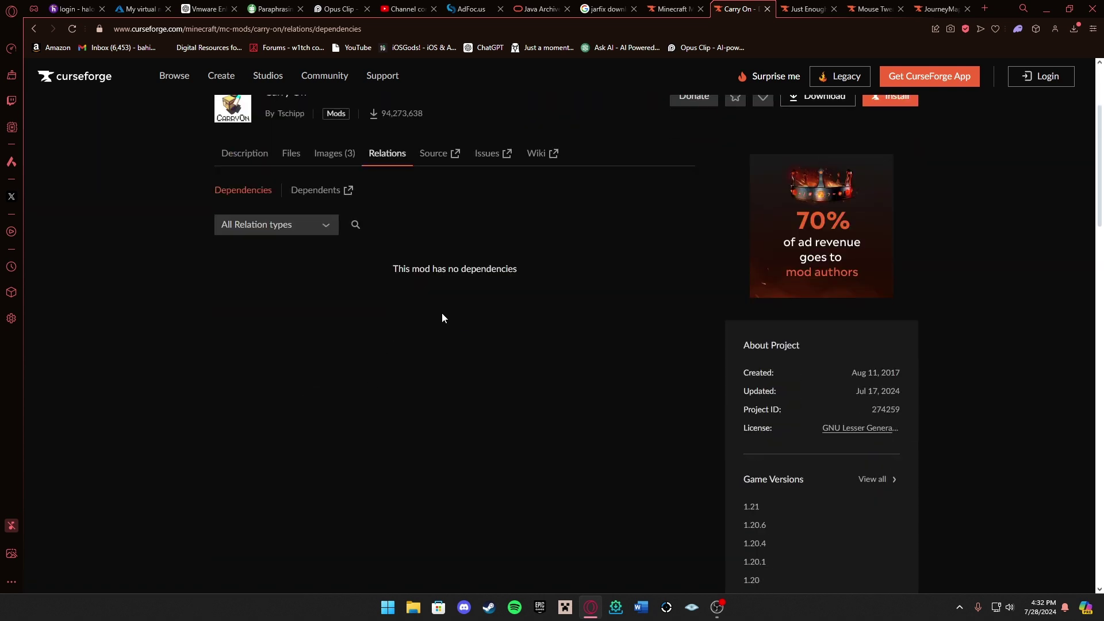
{"action": "left_click", "coordinate": [230, 154]}
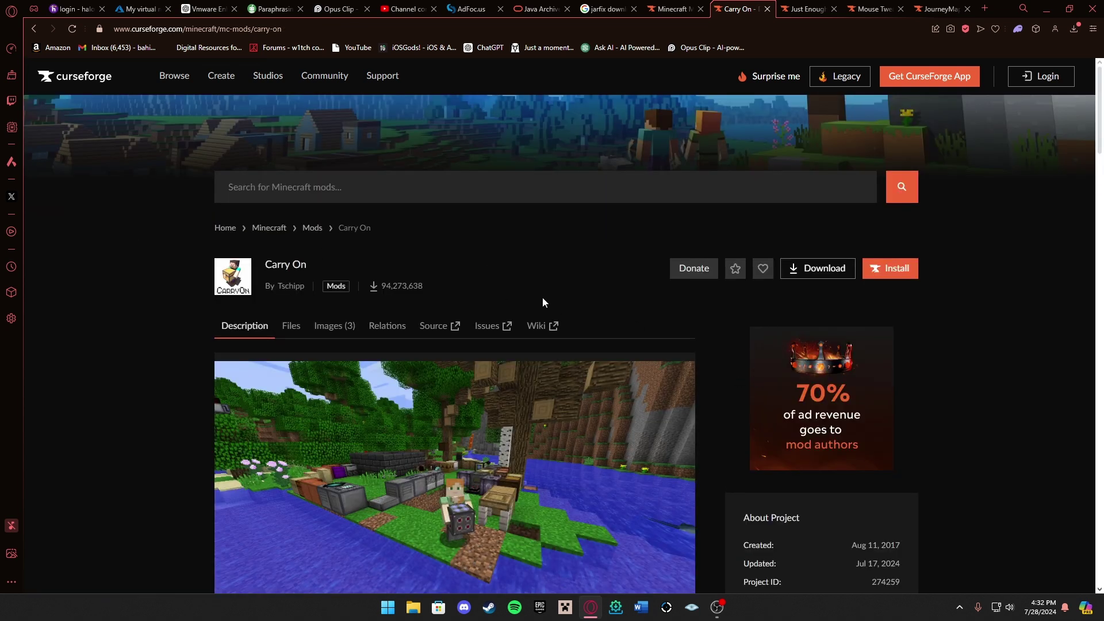
{"action": "left_click", "coordinate": [812, 275]}
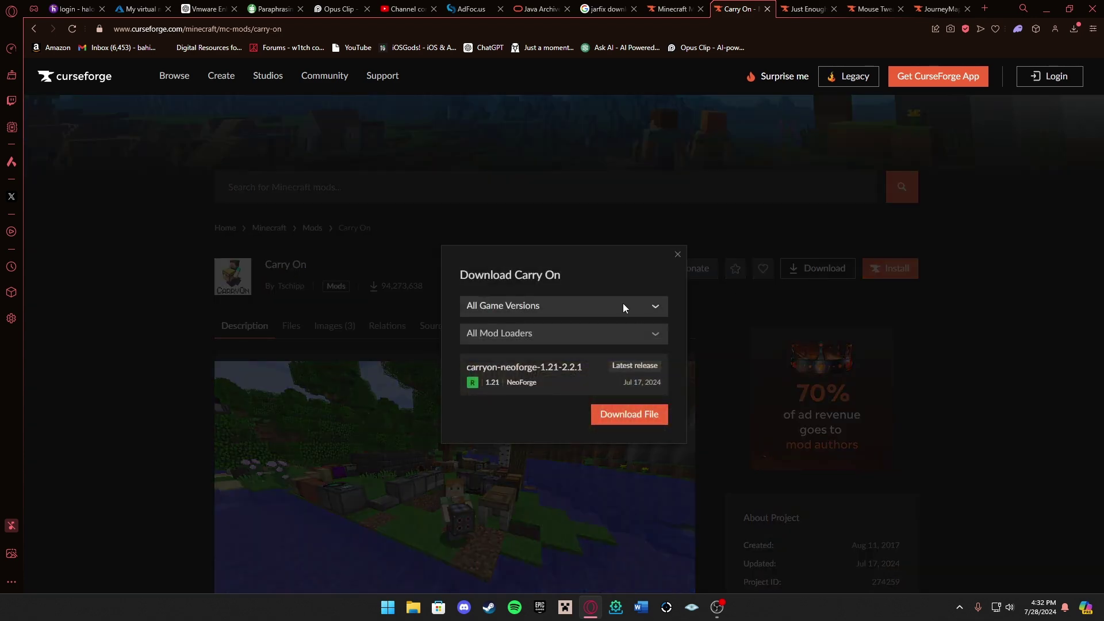
{"action": "left_click", "coordinate": [596, 311]}
{"action": "left_click", "coordinate": [519, 349]}
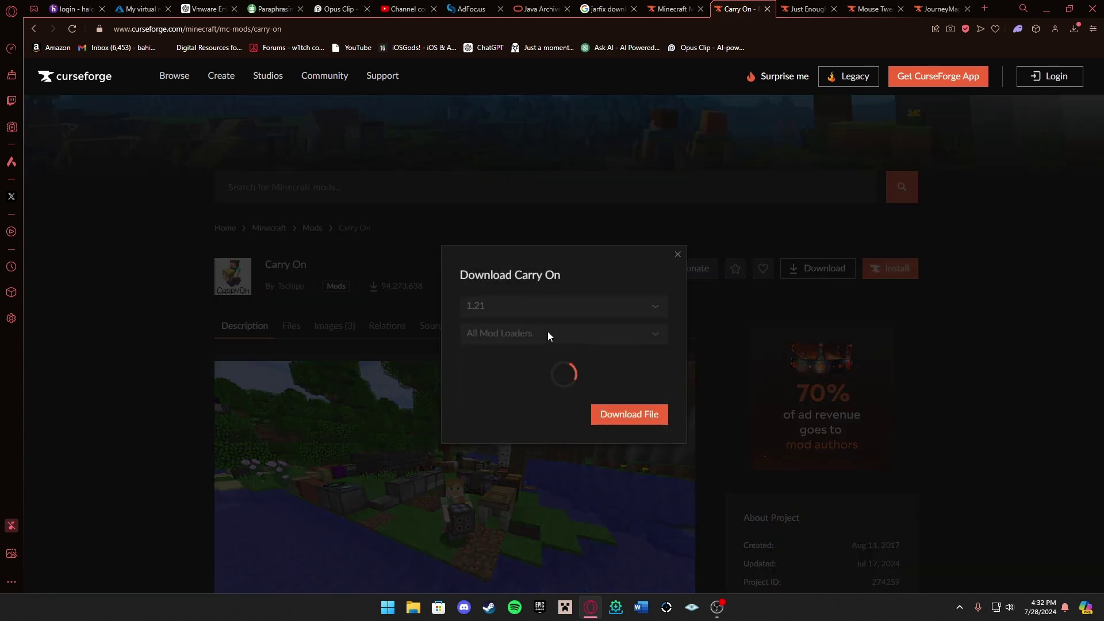
{"action": "left_click", "coordinate": [521, 337]}
{"action": "left_click", "coordinate": [505, 374]}
{"action": "left_click", "coordinate": [627, 418]}
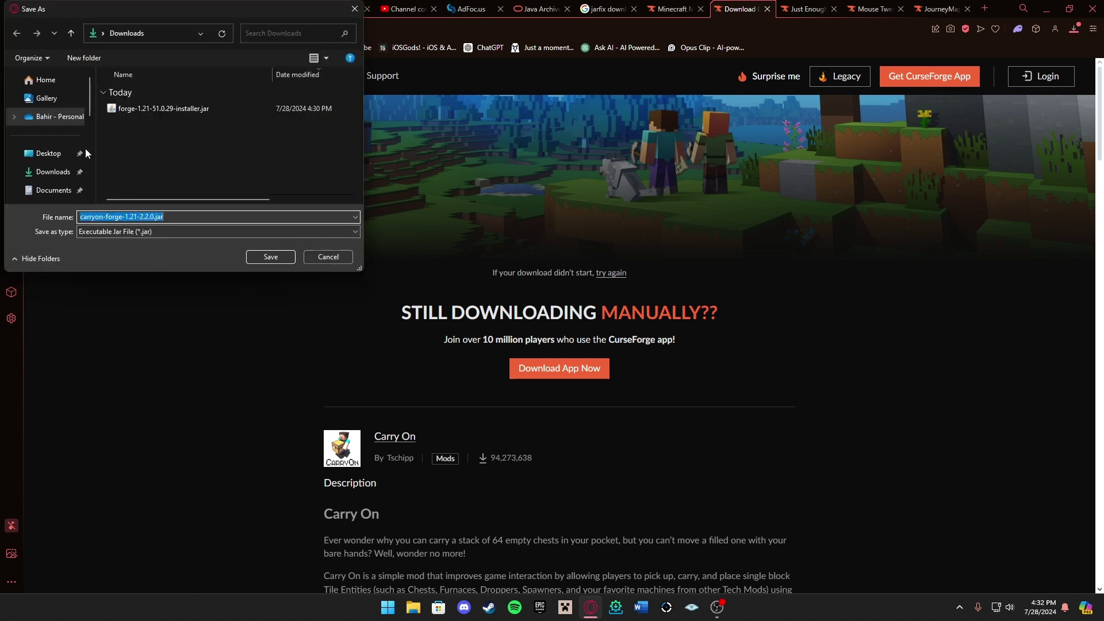
{"action": "left_click", "coordinate": [52, 171]}
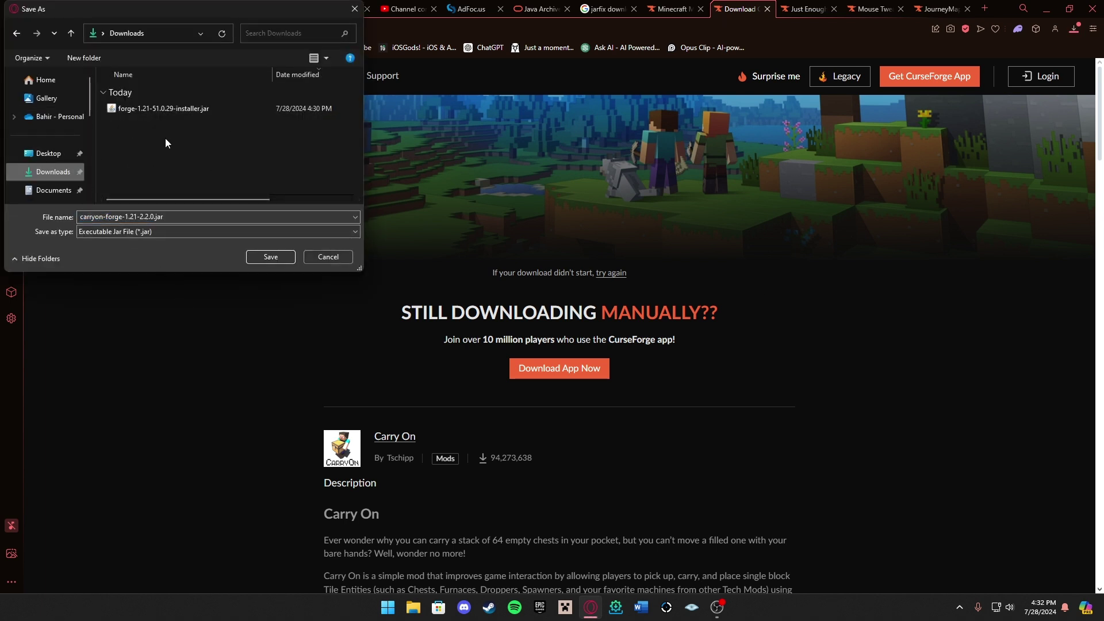
{"action": "left_click", "coordinate": [270, 257]}
Check the Just Enough Items (JEI) mod's page for dependencies among its relations, and return to its description
{"action": "left_click", "coordinate": [806, 9]}
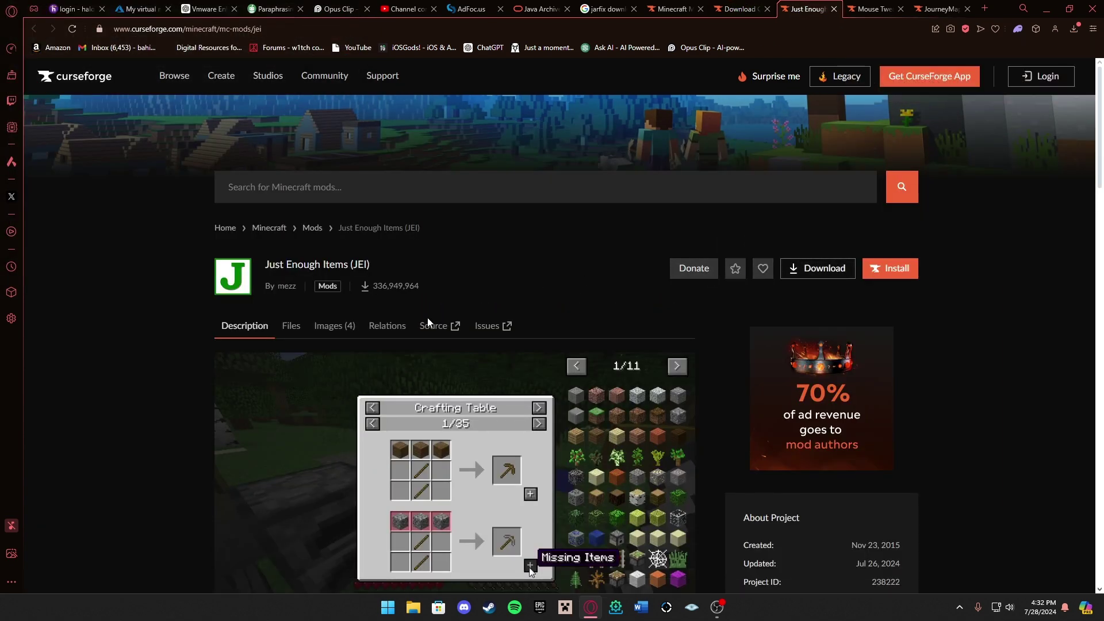
{"action": "left_click", "coordinate": [386, 338]}
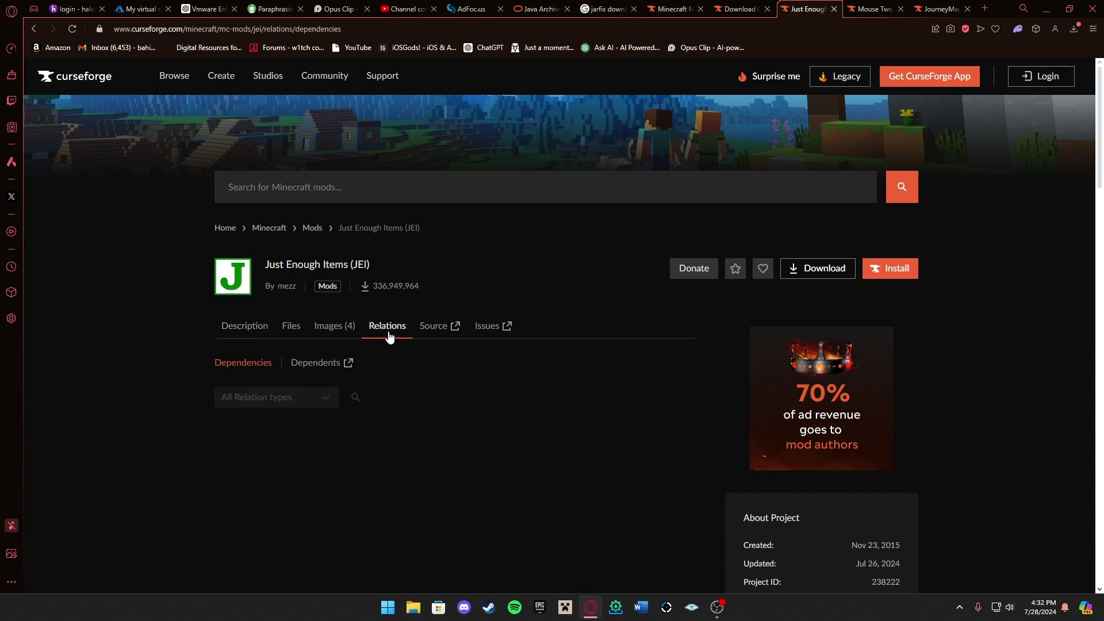
{"action": "left_click", "coordinate": [242, 338]}
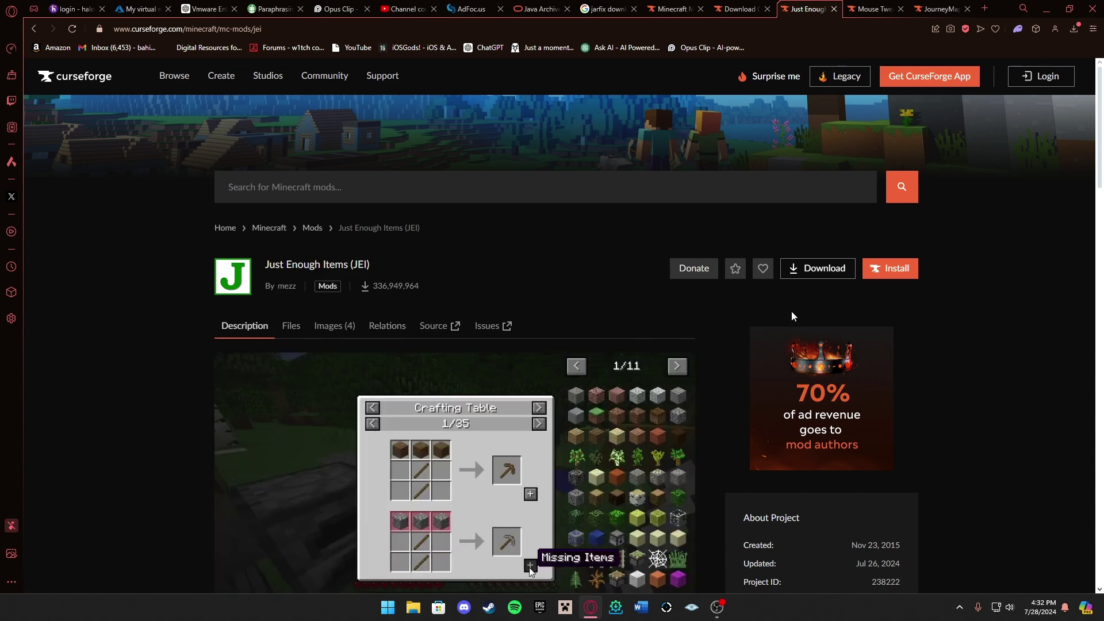
{"action": "left_click", "coordinate": [819, 270]}
{"action": "left_click", "coordinate": [554, 306]}
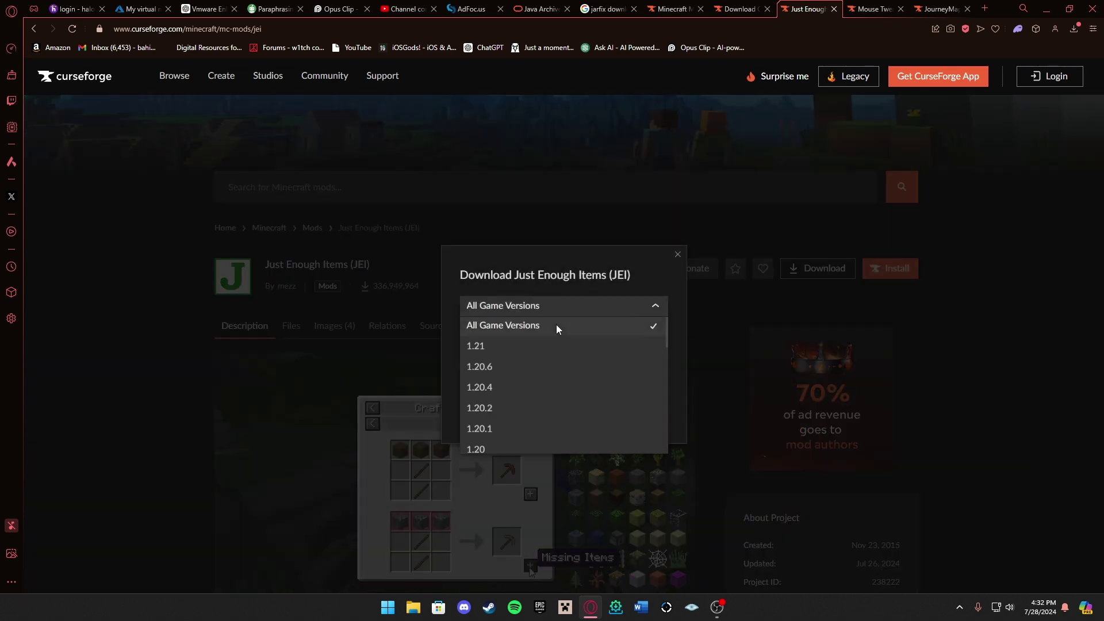
{"action": "left_click", "coordinate": [585, 284]}
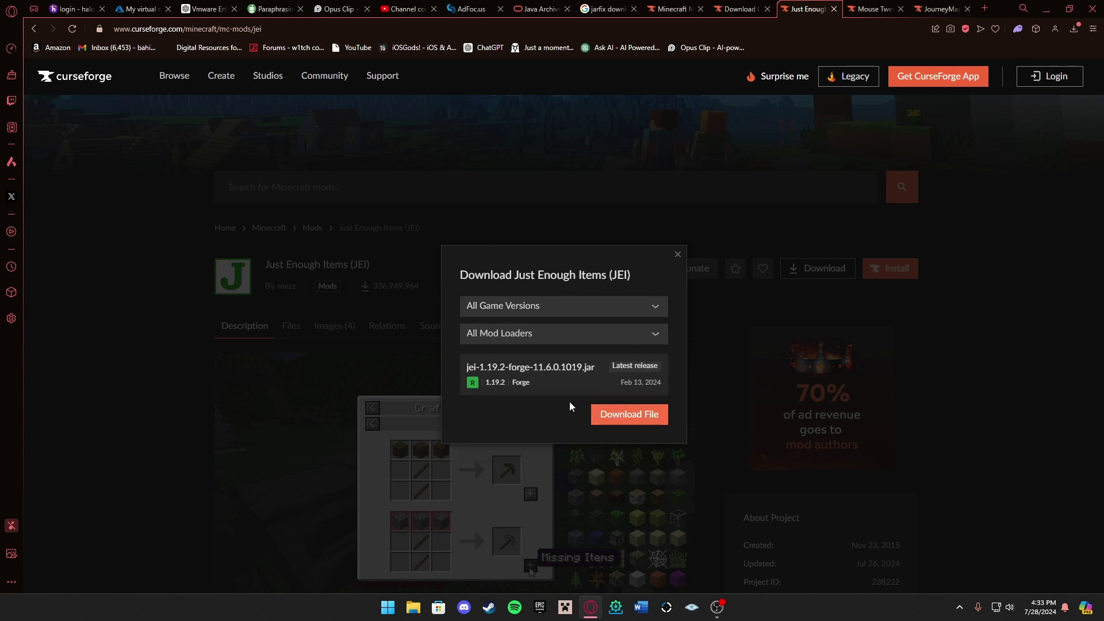
{"action": "left_click", "coordinate": [678, 254]}
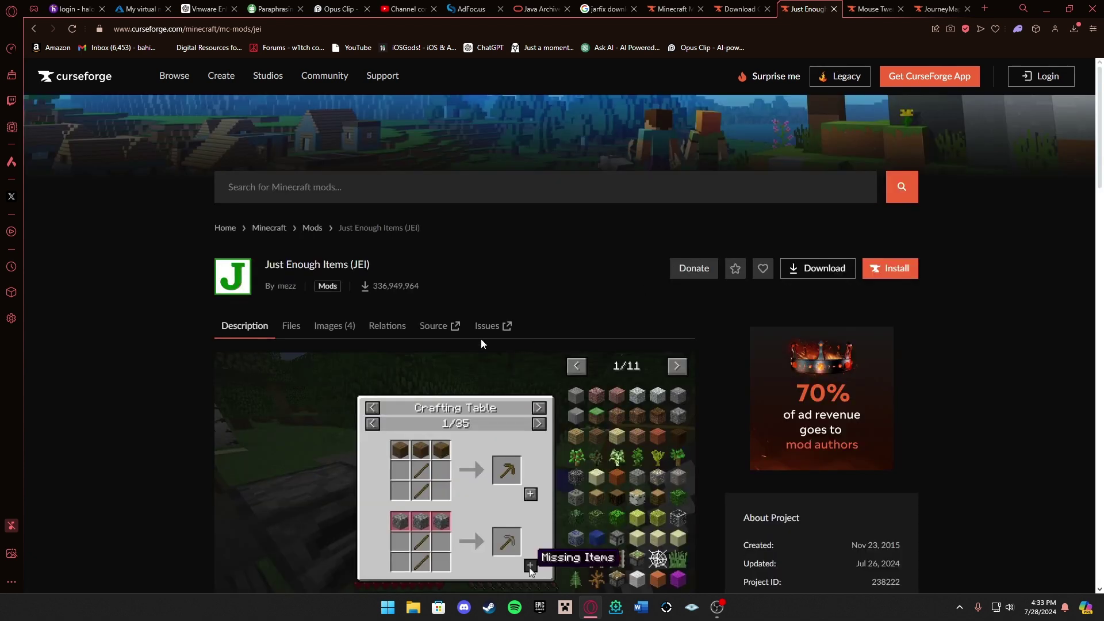
Filter the Just Enough Items file list to game version 1.21 and the Forge loader, and look through the matching files
{"action": "left_click", "coordinate": [295, 333]}
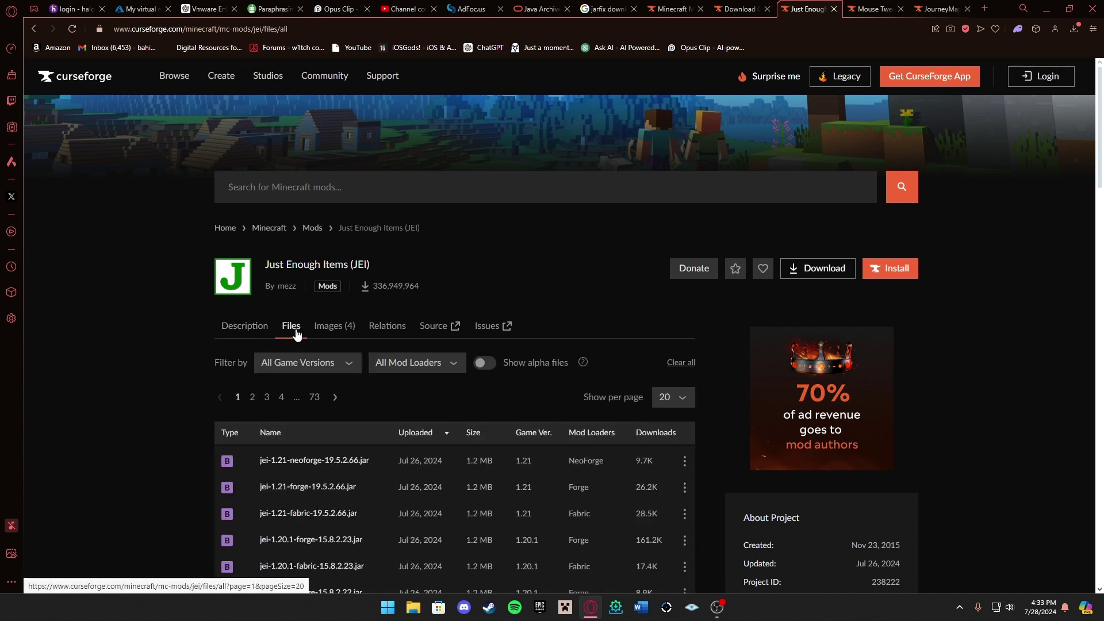
{"action": "scroll", "coordinate": [366, 336], "scroll_direction": "down", "scroll_amount": 1}
{"action": "left_click", "coordinate": [340, 304]}
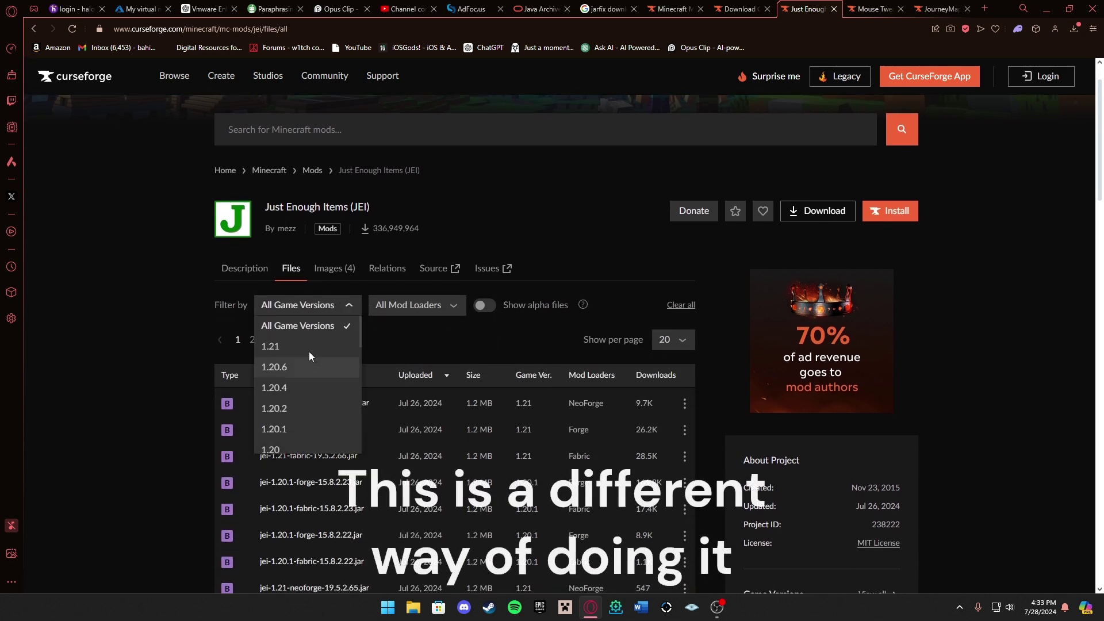
{"action": "left_click", "coordinate": [303, 349]}
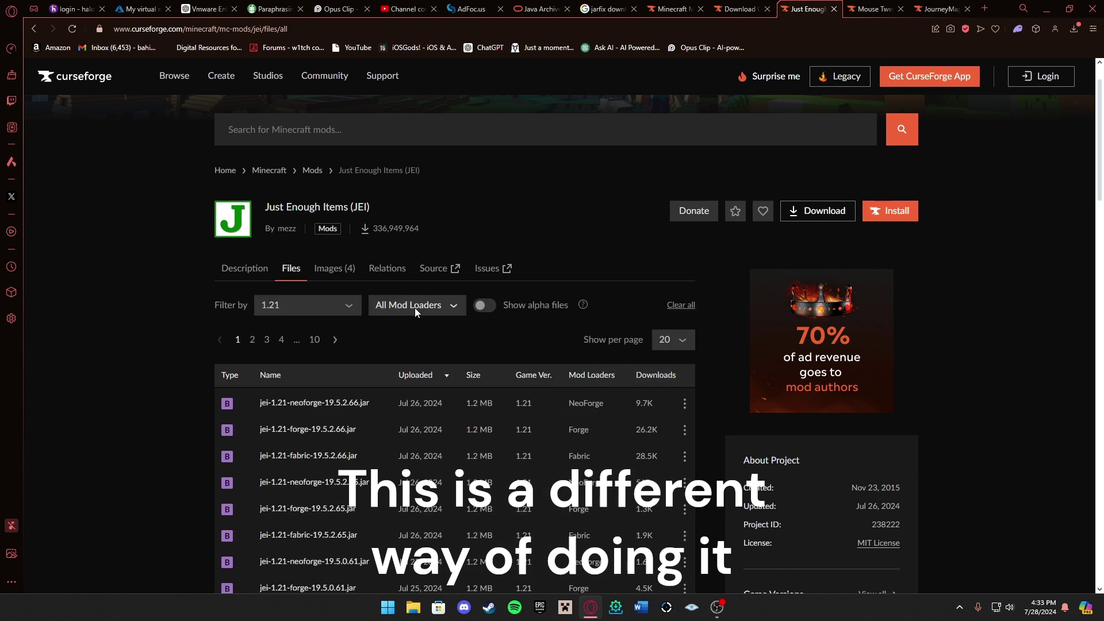
{"action": "left_click", "coordinate": [415, 308]}
{"action": "left_click", "coordinate": [419, 344]}
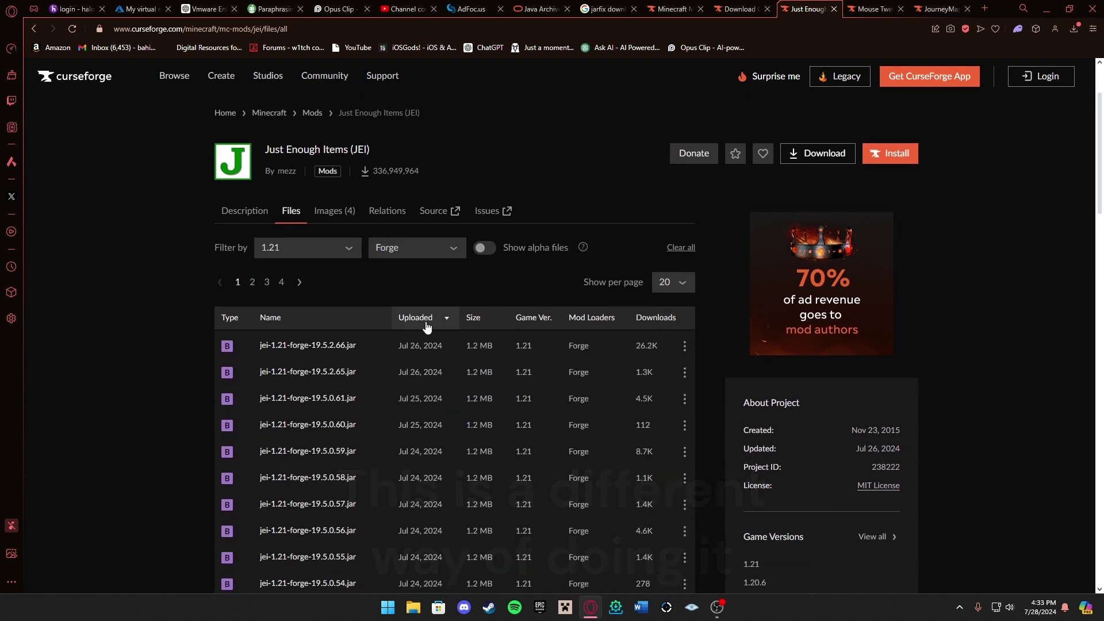
{"action": "scroll", "coordinate": [529, 365], "scroll_direction": "down", "scroll_amount": 4}
{"action": "scroll", "coordinate": [535, 378], "scroll_direction": "up", "scroll_amount": 5}
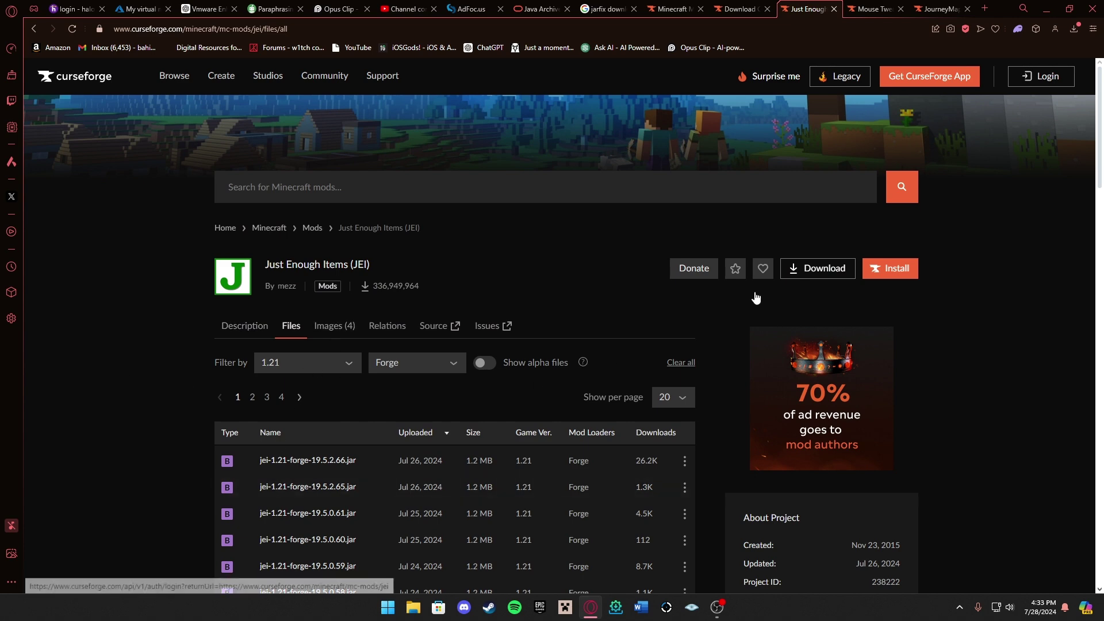
Download Just Enough Items for game version 1.21 with the Forge loader, and save jei-1.21-forge-19.5.2.66.jar in the Downloads folder
{"action": "left_click", "coordinate": [808, 268]}
{"action": "left_click", "coordinate": [587, 308]}
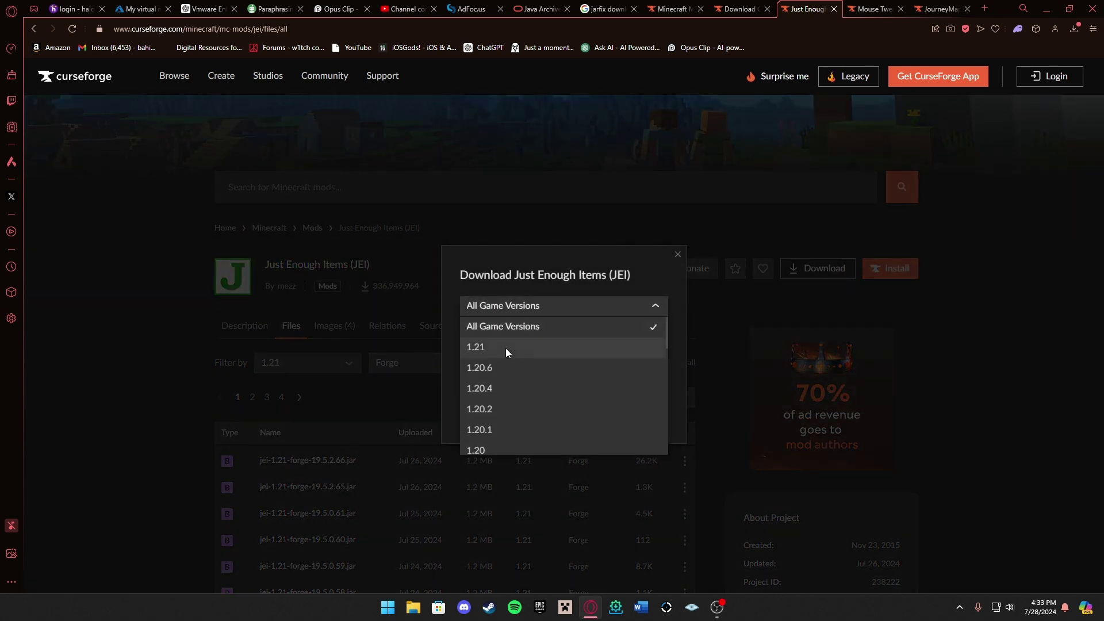
{"action": "left_click", "coordinate": [505, 347]}
{"action": "left_click", "coordinate": [528, 331]}
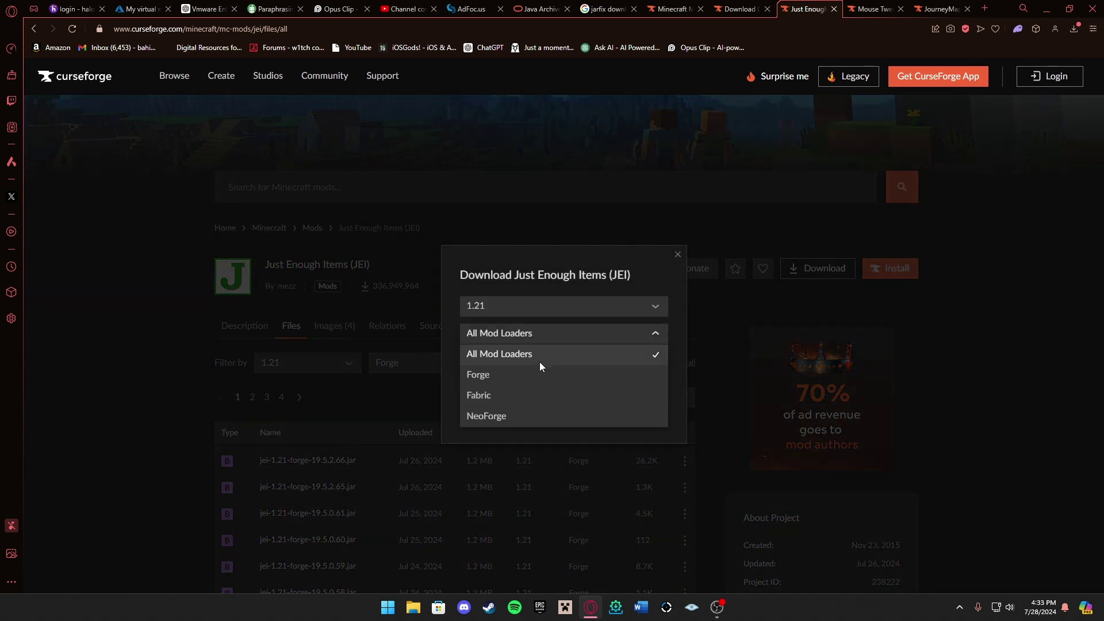
{"action": "left_click", "coordinate": [498, 375]}
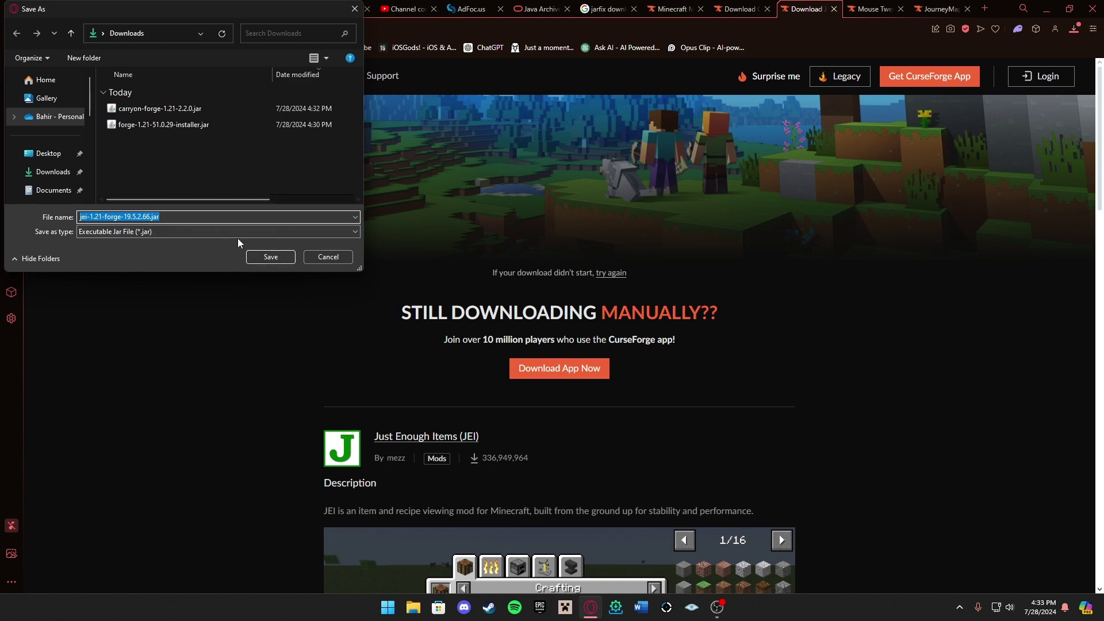
{"action": "left_click", "coordinate": [269, 257]}
Download Mouse Tweaks for game version 1.21 with the Forge loader, and save MouseTweaks-forge-mc1.21-2.26.jar in the Downloads folder
{"action": "left_click", "coordinate": [873, 8]}
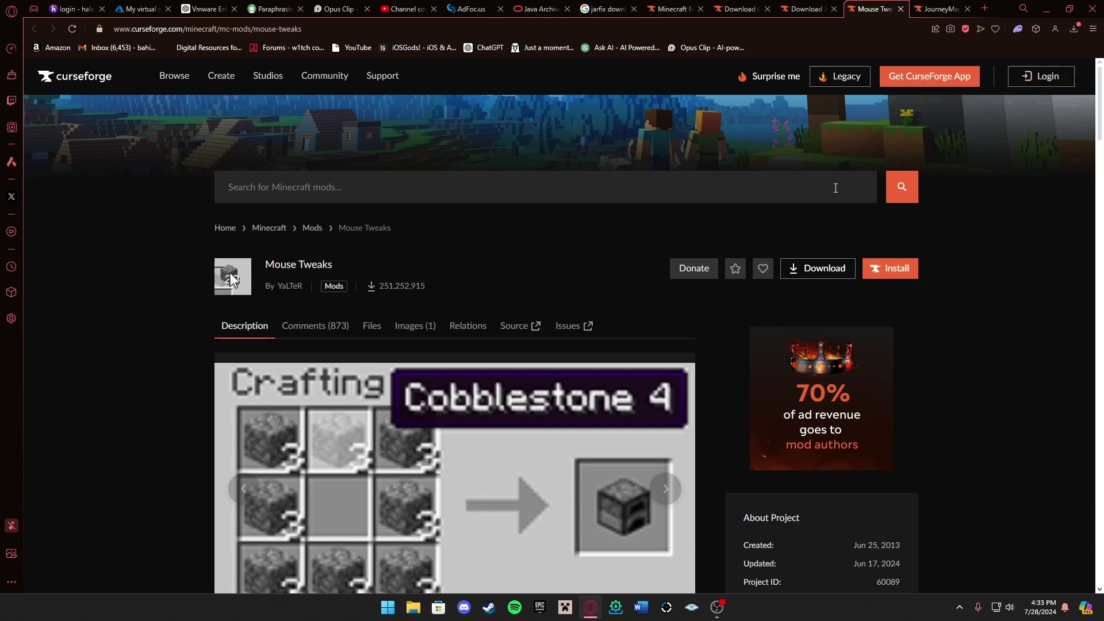
{"action": "left_click", "coordinate": [817, 272]}
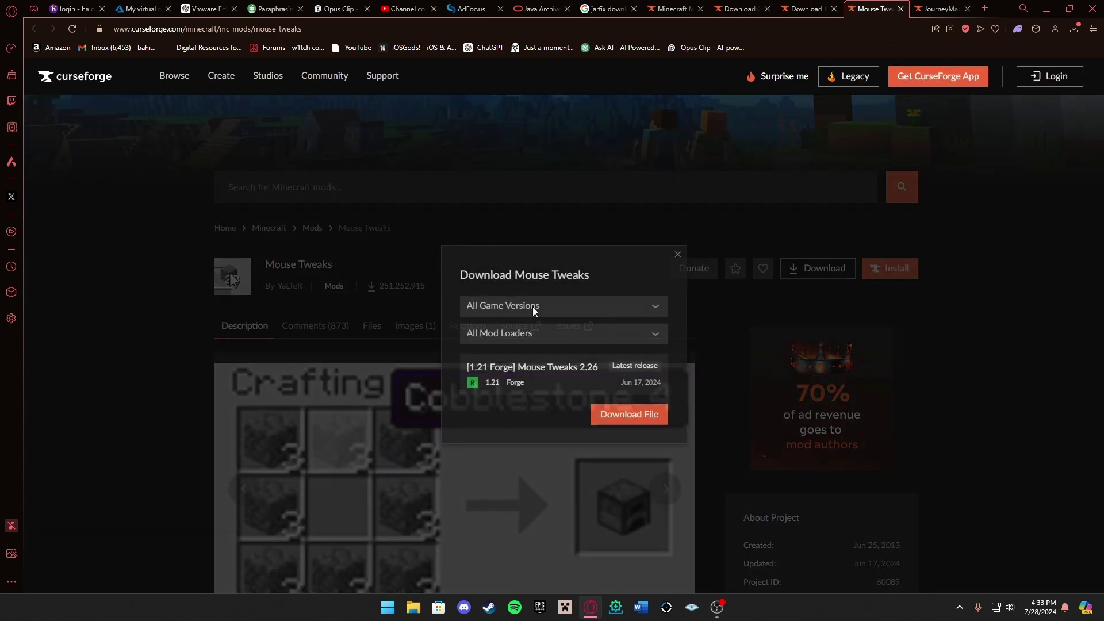
{"action": "left_click", "coordinate": [519, 307]}
{"action": "left_click", "coordinate": [491, 346]}
{"action": "left_click", "coordinate": [508, 333]}
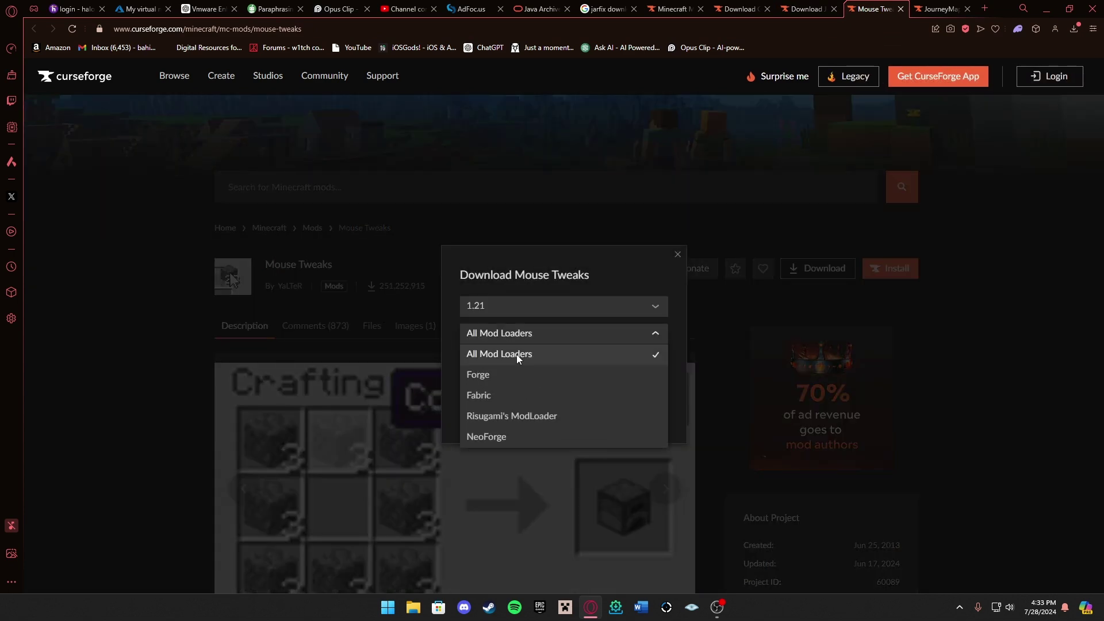
{"action": "left_click", "coordinate": [493, 375]}
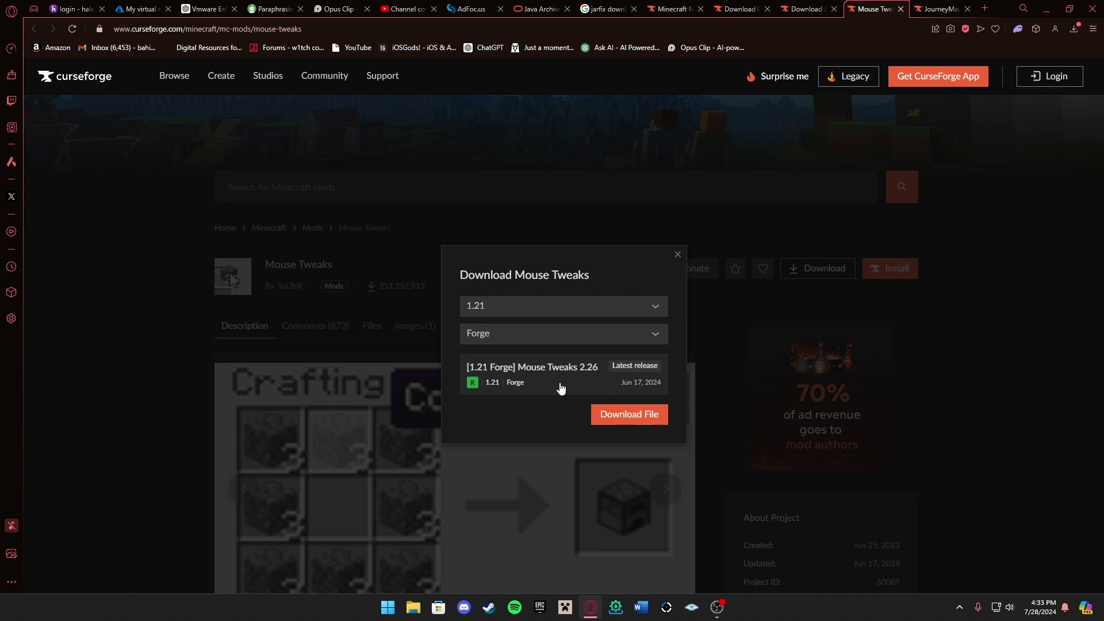
{"action": "left_click", "coordinate": [645, 414]}
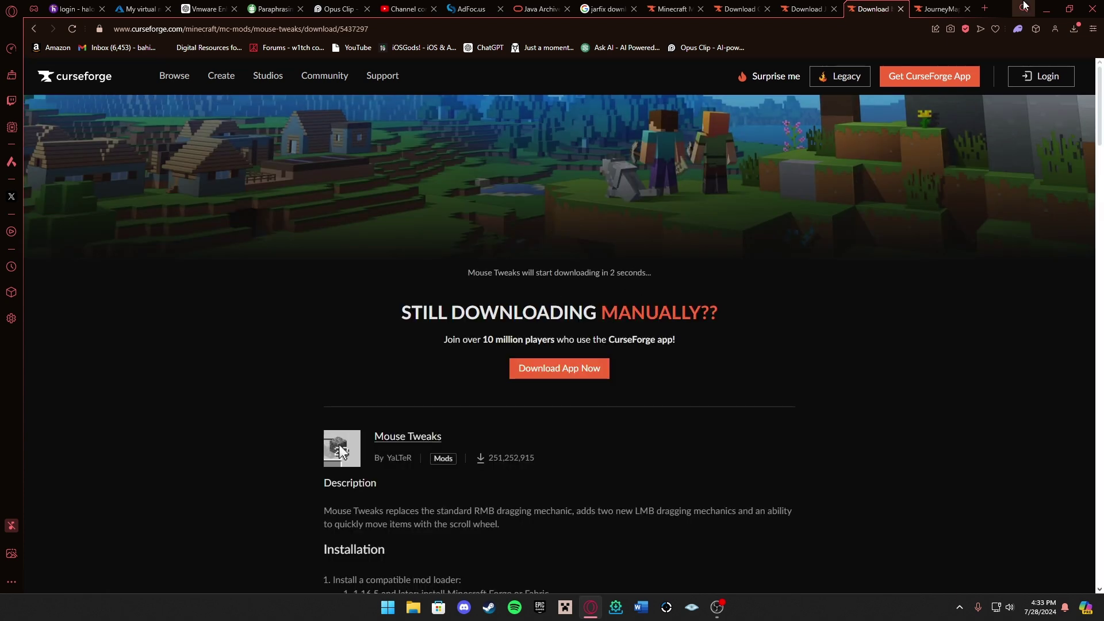
{"action": "left_click", "coordinate": [941, 9]}
{"action": "left_click", "coordinate": [862, 9]}
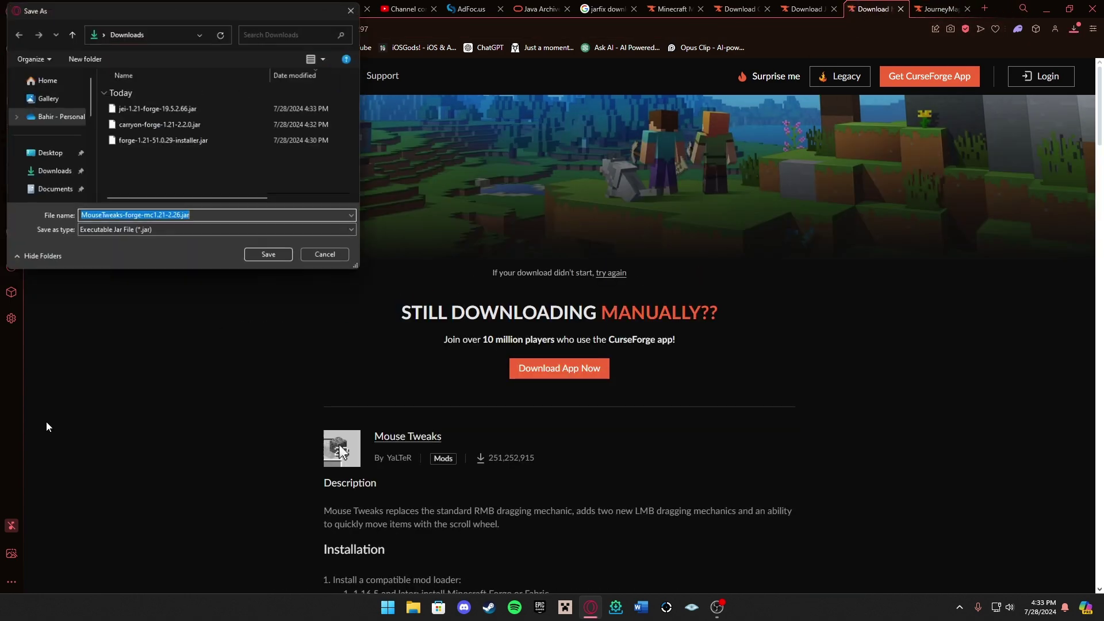
{"action": "left_click", "coordinate": [52, 171]}
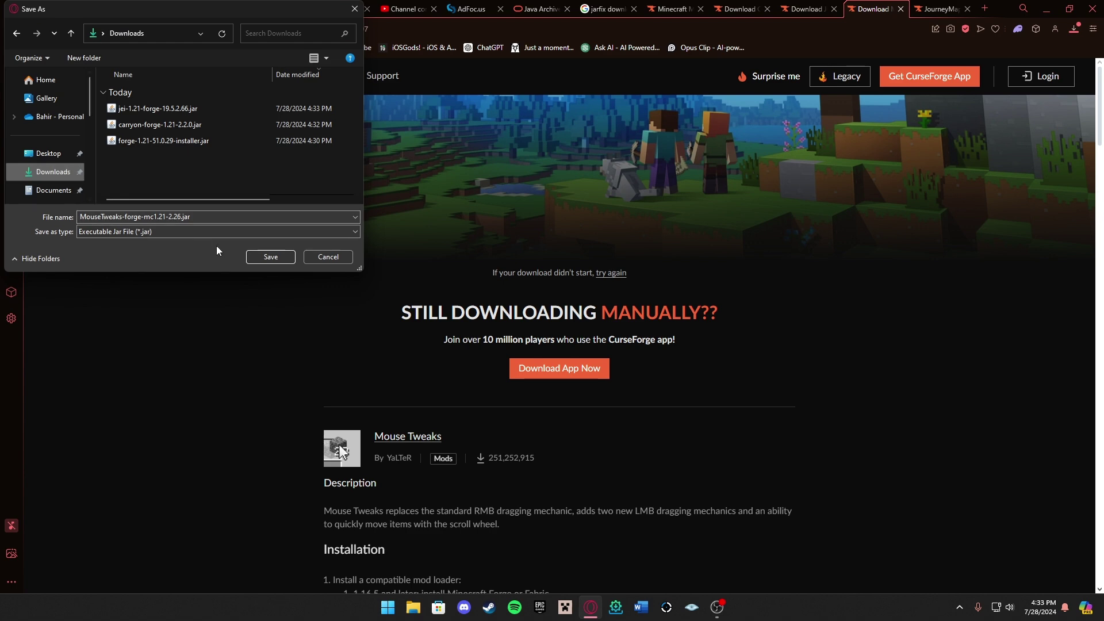
{"action": "left_click", "coordinate": [271, 257]}
Download JourneyMap for game version 1.21 with the Forge loader, and save journeymap-forge-1.21-6.0.0-beta.18.jar in the Downloads folder
{"action": "left_click", "coordinate": [940, 8]}
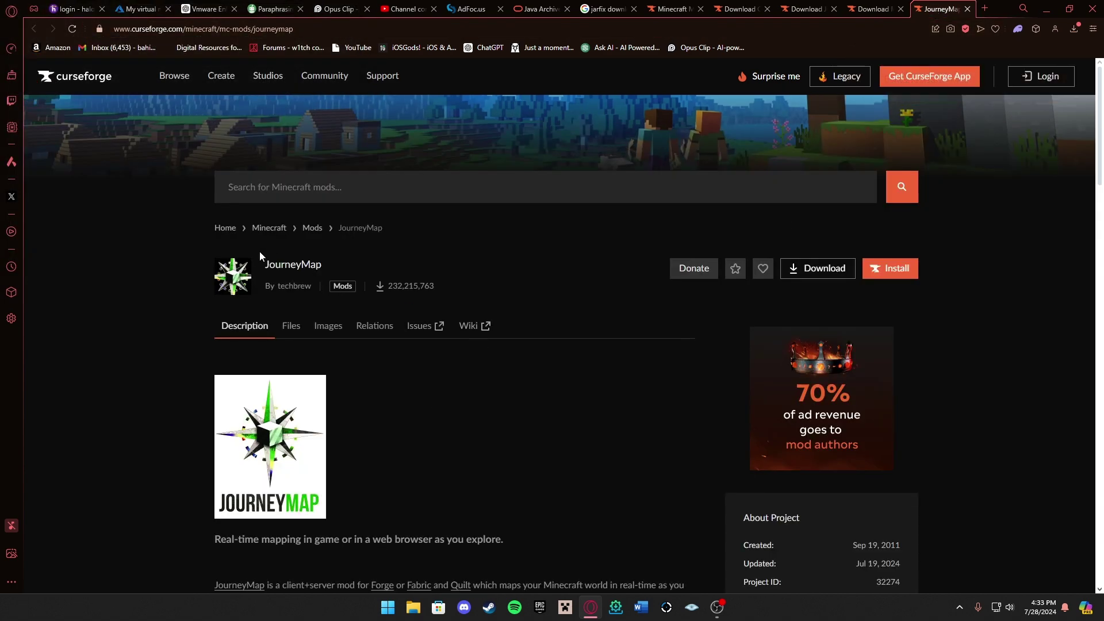
{"action": "double_click", "coordinate": [271, 265]}
{"action": "left_click", "coordinate": [426, 260]}
{"action": "left_click", "coordinate": [833, 267]}
{"action": "left_click", "coordinate": [609, 306]}
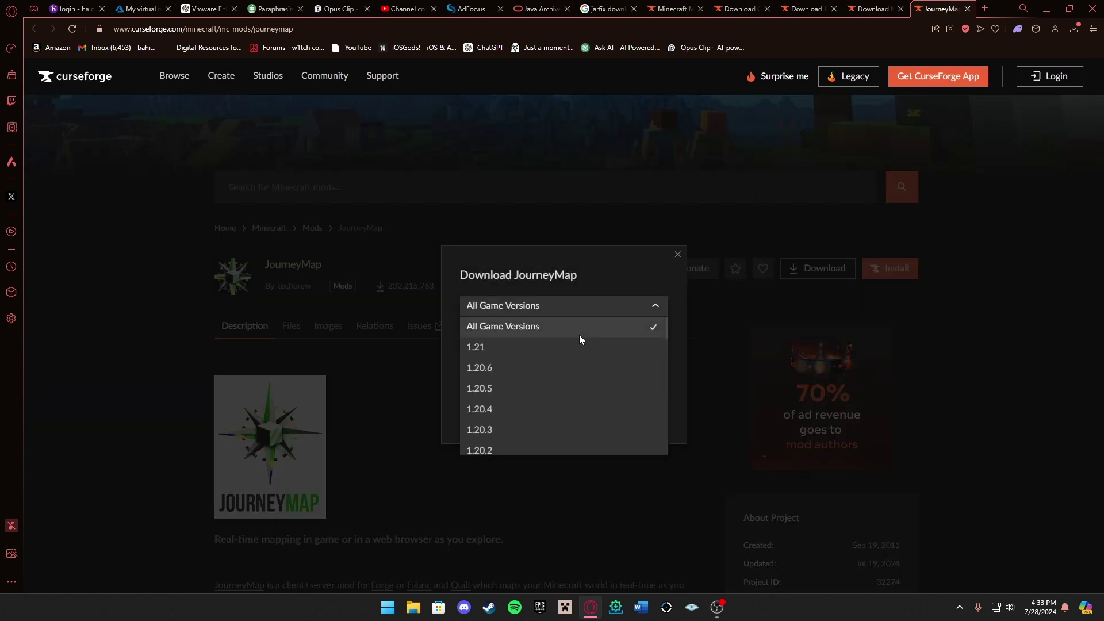
{"action": "left_click", "coordinate": [518, 351]}
{"action": "left_click", "coordinate": [519, 335]}
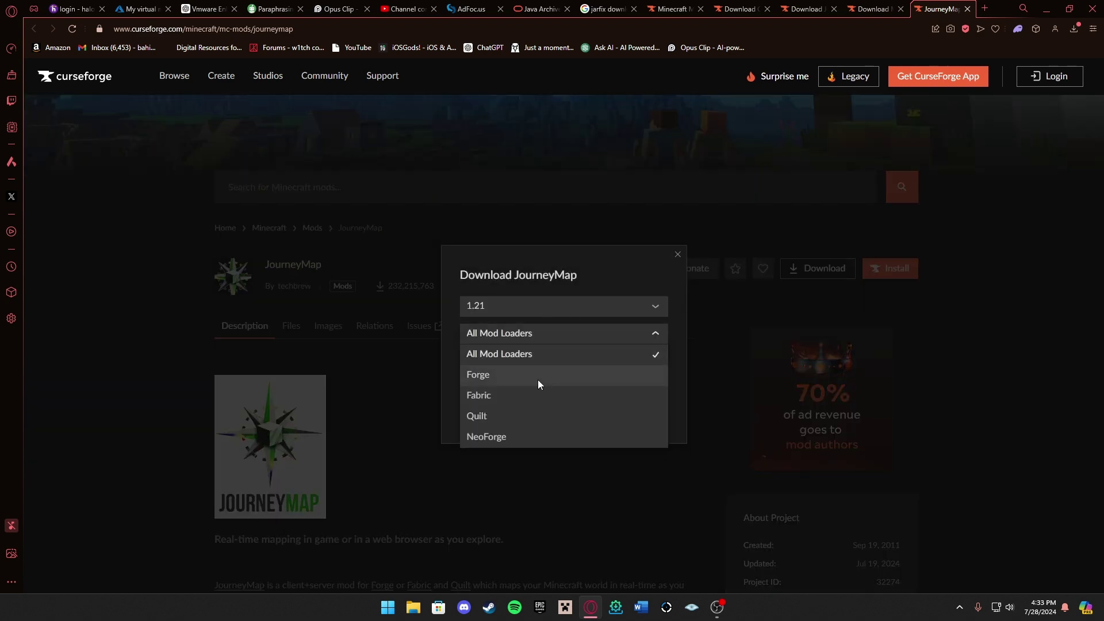
{"action": "left_click", "coordinate": [537, 375]}
{"action": "left_click", "coordinate": [619, 422]}
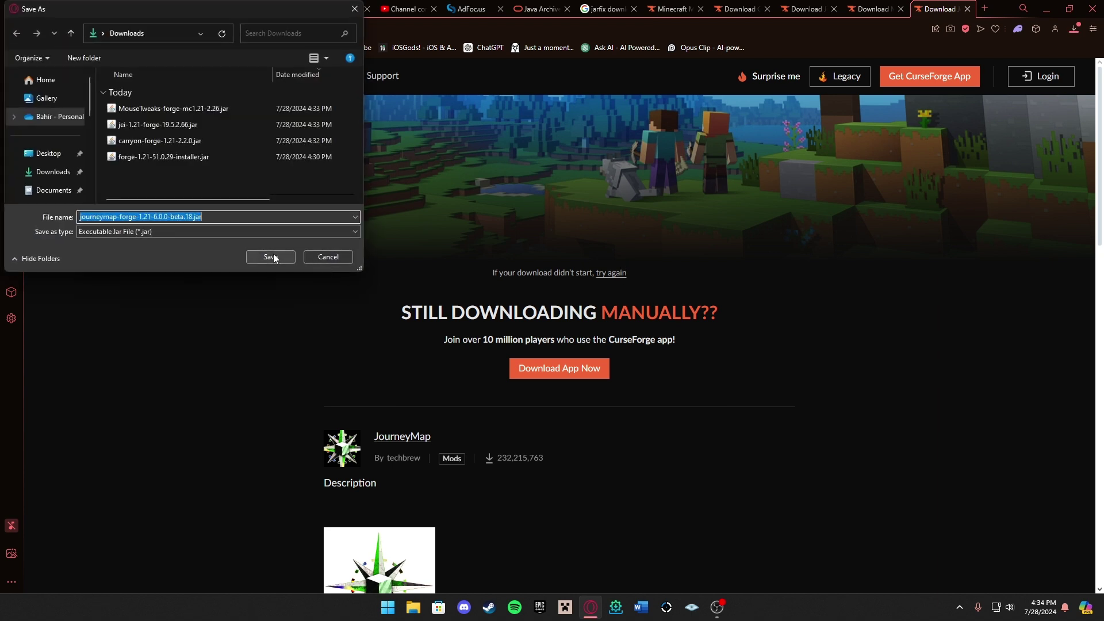
{"action": "left_click", "coordinate": [271, 257]}
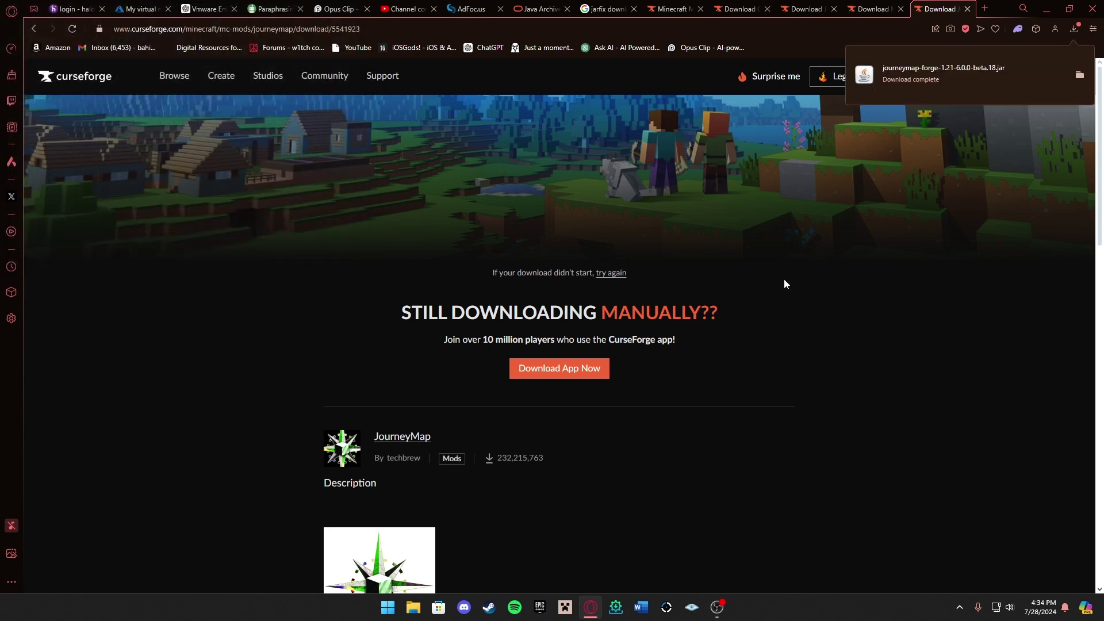
Show the Downloads folder in File Explorer and minimize the browser and OBS windows behind it
{"action": "left_click", "coordinate": [419, 607]}
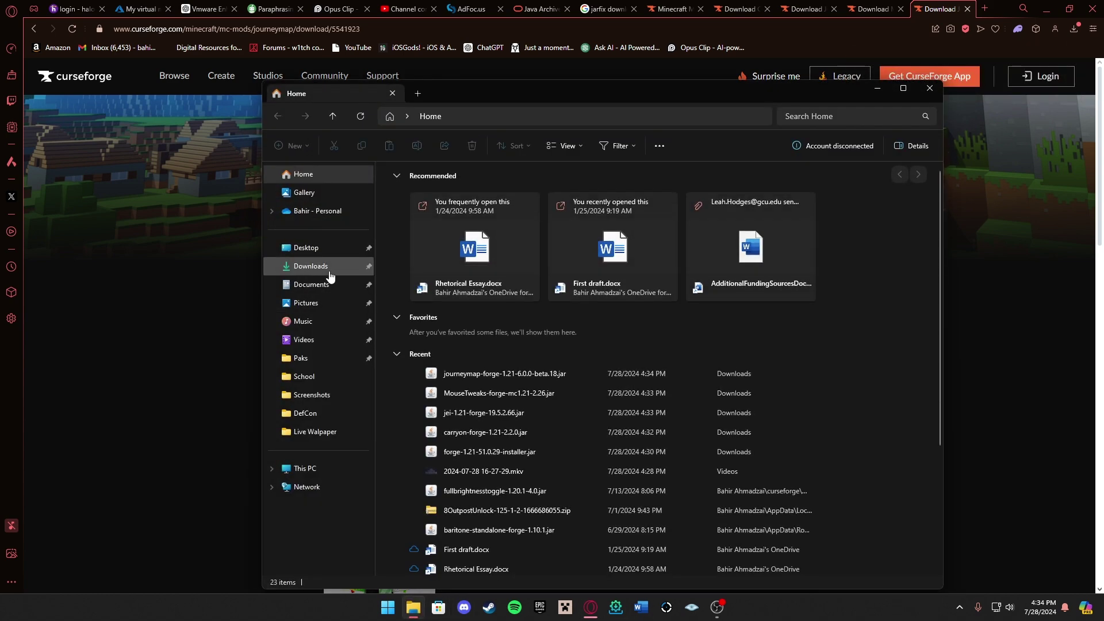
{"action": "left_click", "coordinate": [311, 265]}
{"action": "left_click", "coordinate": [1046, 9]}
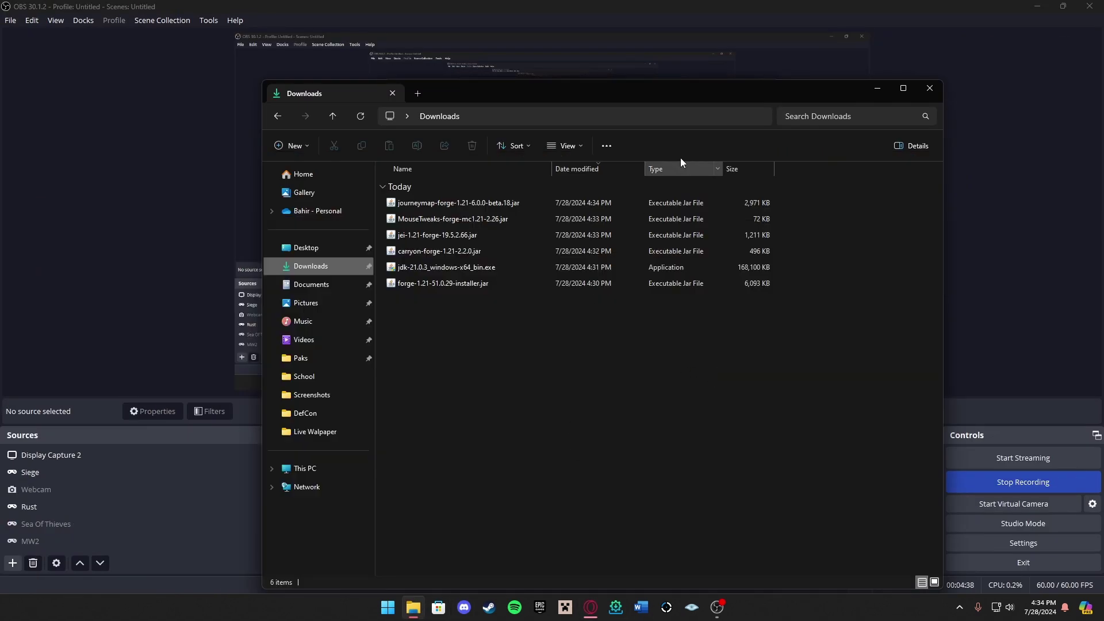
{"action": "left_click", "coordinate": [1037, 5]}
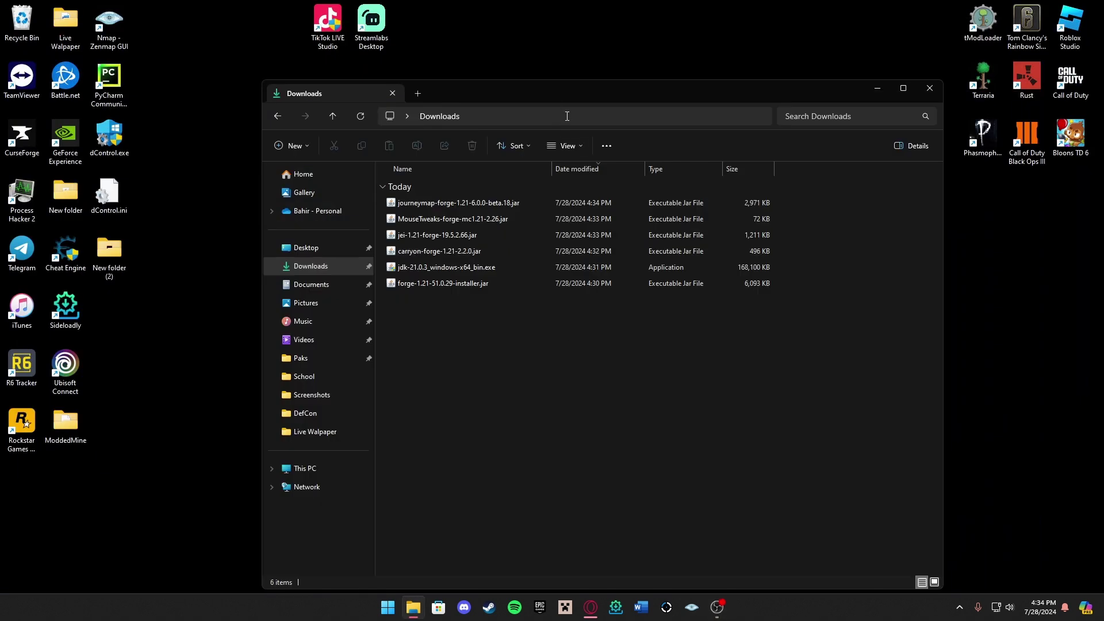
Move all six downloaded files from the Downloads folder to the desktop, close the folder window, and place them in the desktop's middle
{"action": "left_click", "coordinate": [567, 116]}
{"action": "left_click_drag", "start_coordinate": [531, 88], "coordinate": [408, 31]}
{"action": "left_click_drag", "start_coordinate": [361, 294], "coordinate": [868, 334]}
{"action": "left_click", "coordinate": [807, 30]}
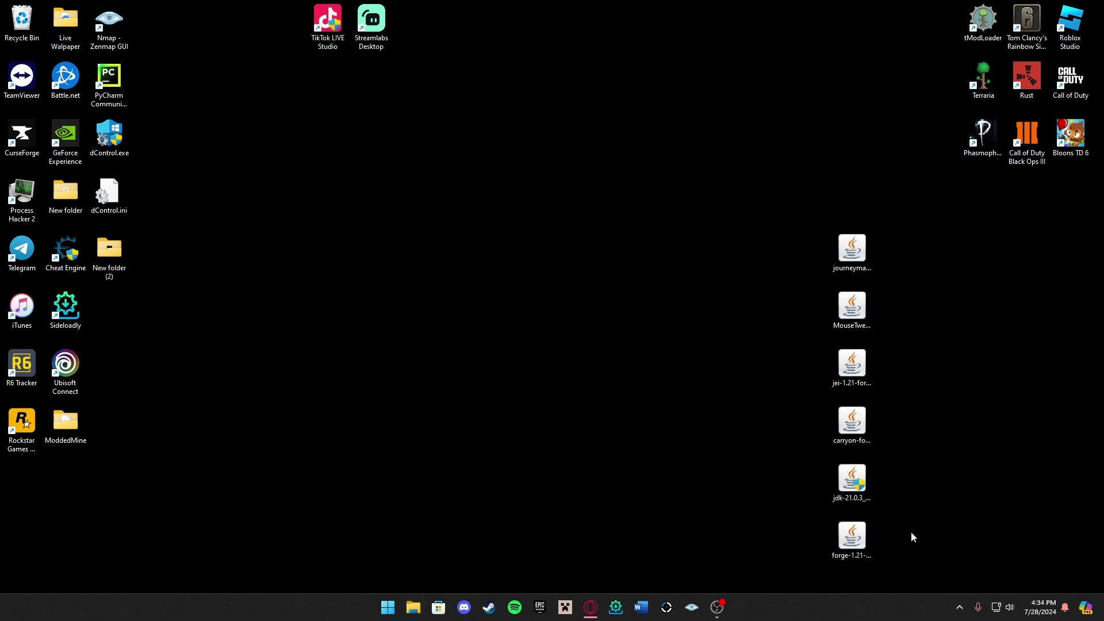
{"action": "mouse_move", "coordinate": [911, 555]}
{"action": "left_mouse_down"}
{"action": "mouse_move", "coordinate": [830, 365]}
{"action": "mouse_move", "coordinate": [816, 233]}
{"action": "mouse_move", "coordinate": [594, 172]}
{"action": "left_mouse_up"}
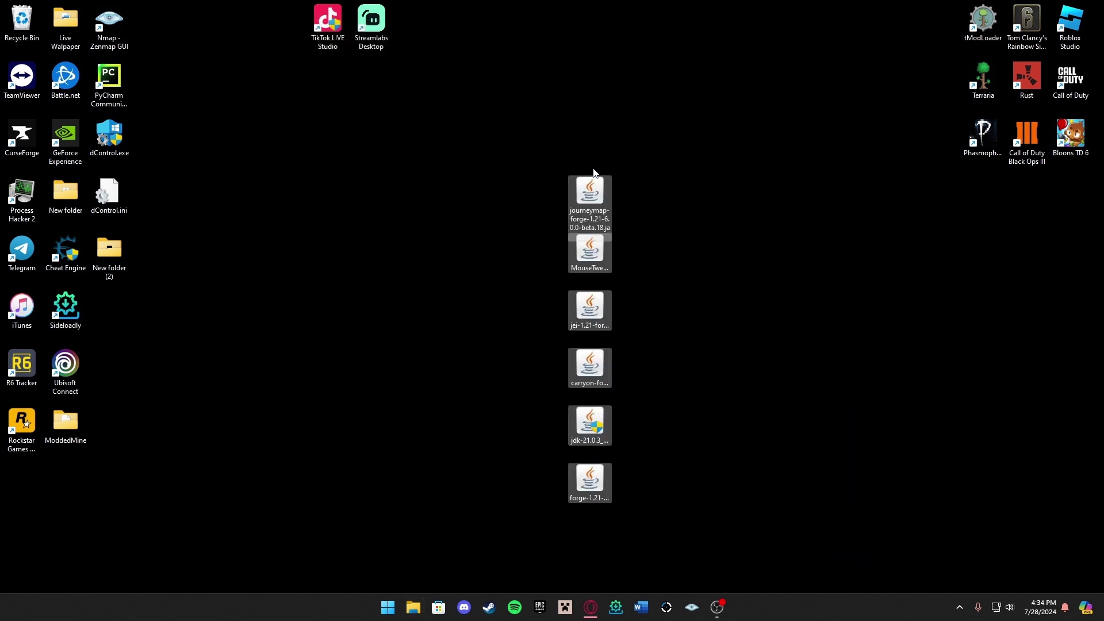
{"action": "left_click", "coordinate": [699, 332]}
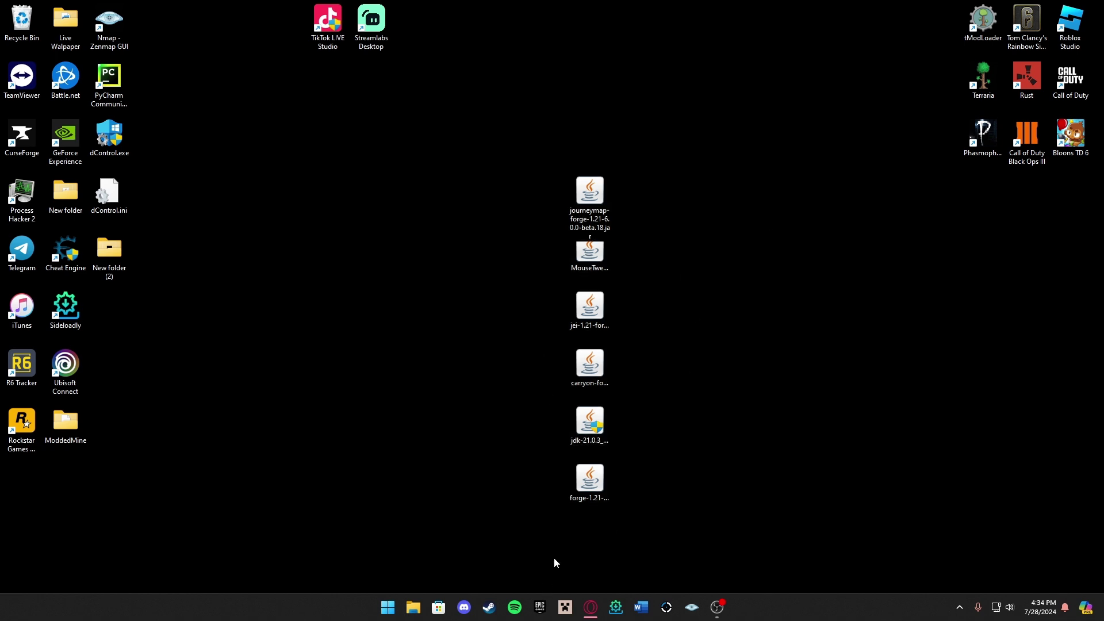
{"action": "left_click_drag", "start_coordinate": [633, 492], "coordinate": [574, 183]}
{"action": "left_click", "coordinate": [724, 345]}
Switch to Opera and download the JDK 21.0.3 Windows x64 Installer from Oracle's Java SE 21 archive page into the Downloads folder
{"action": "left_click", "coordinate": [590, 540]}
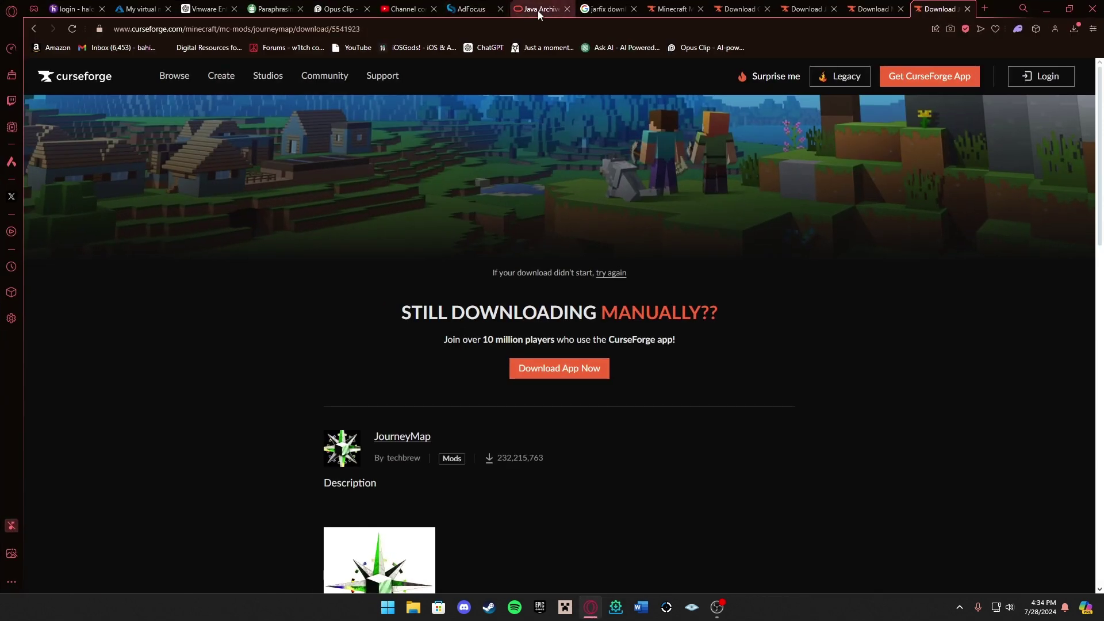
{"action": "left_click", "coordinate": [534, 12]}
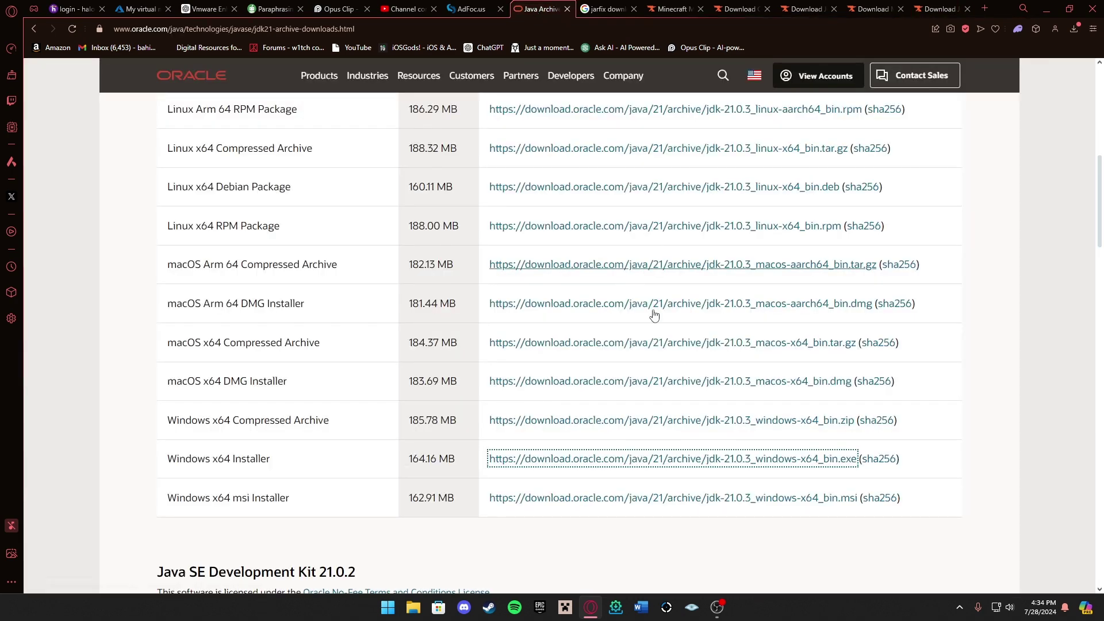
{"action": "scroll", "coordinate": [653, 315], "scroll_direction": "up", "scroll_amount": 10}
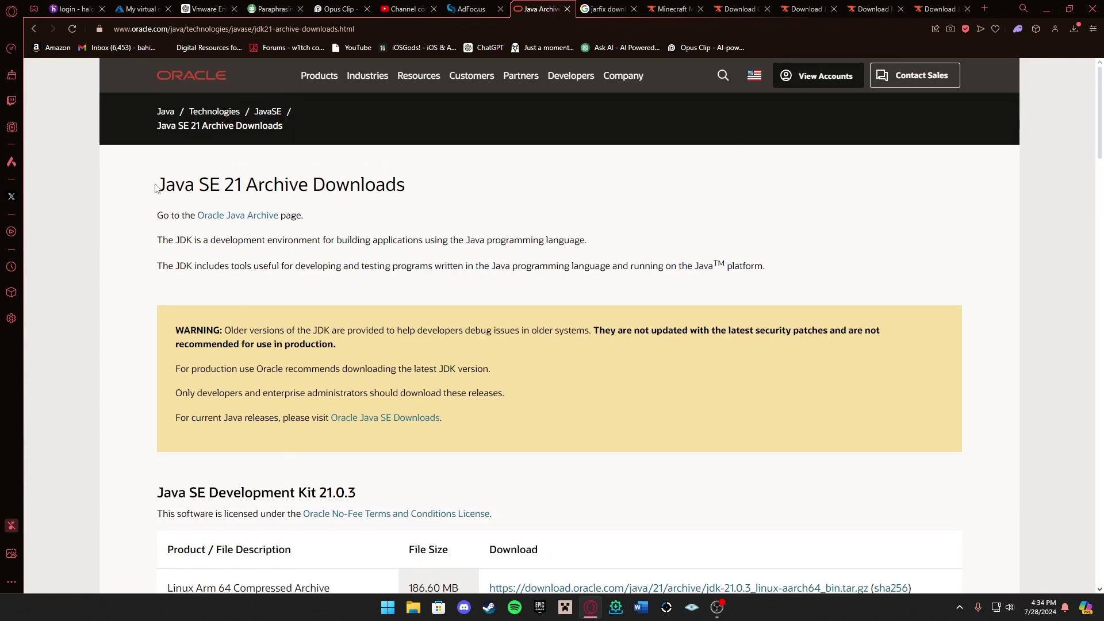
{"action": "left_click_drag", "start_coordinate": [158, 181], "coordinate": [298, 185]}
{"action": "left_click", "coordinate": [381, 216]}
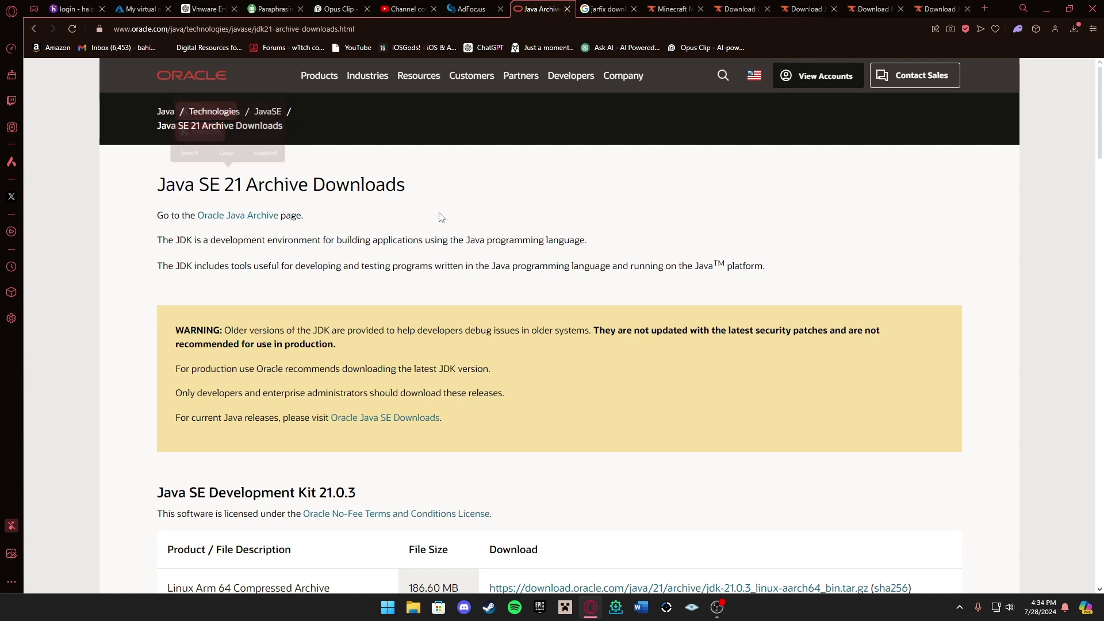
{"action": "scroll", "coordinate": [640, 286], "scroll_direction": "down", "scroll_amount": 5}
{"action": "scroll", "coordinate": [640, 286], "scroll_direction": "down", "scroll_amount": 3}
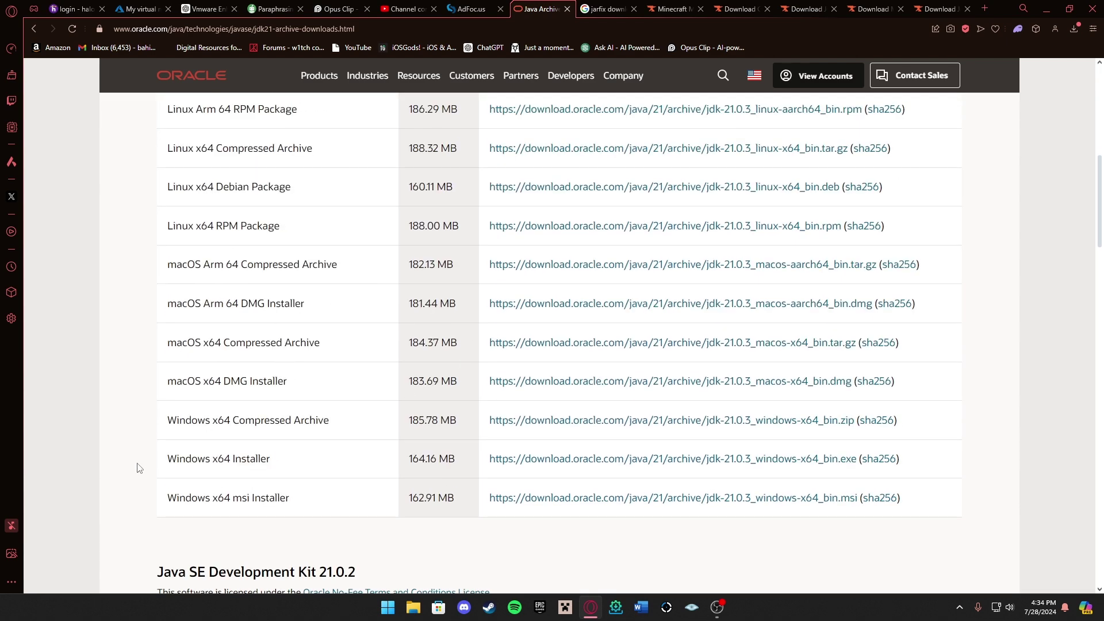
{"action": "left_click_drag", "start_coordinate": [165, 462], "coordinate": [273, 457]}
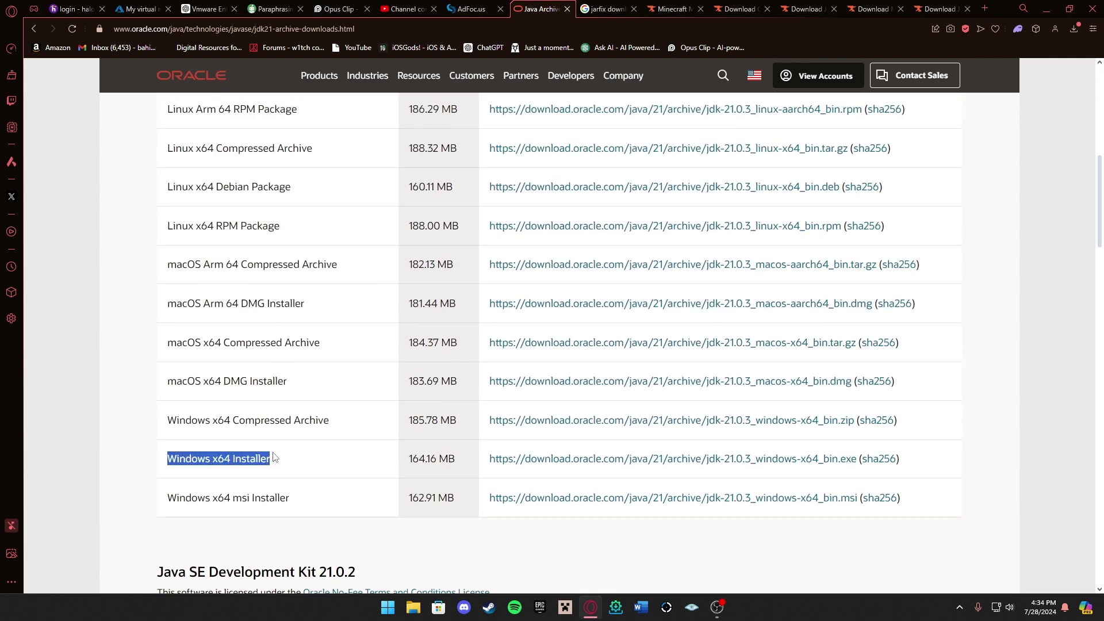
{"action": "left_click", "coordinate": [517, 466]}
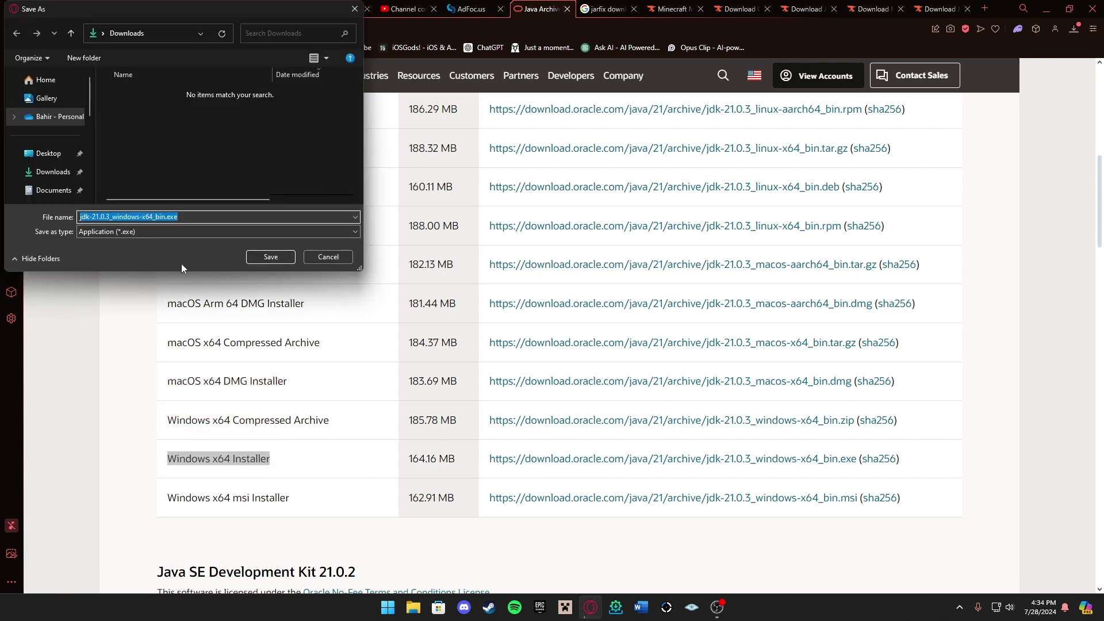
{"action": "left_click", "coordinate": [265, 260]}
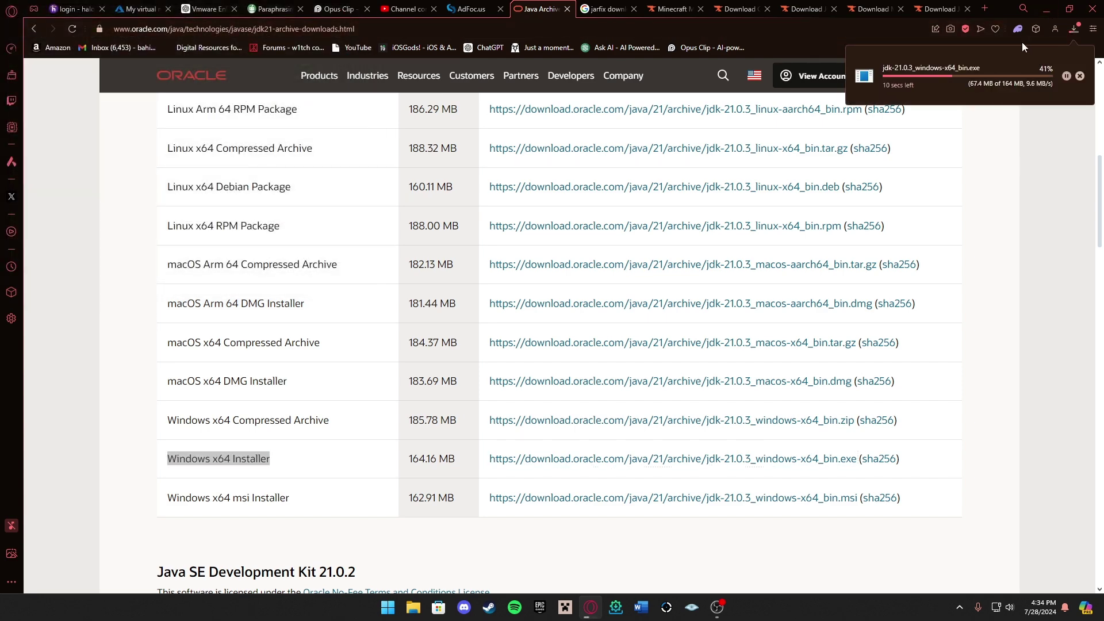
{"action": "scroll", "coordinate": [668, 182], "scroll_direction": "up", "scroll_amount": 10}
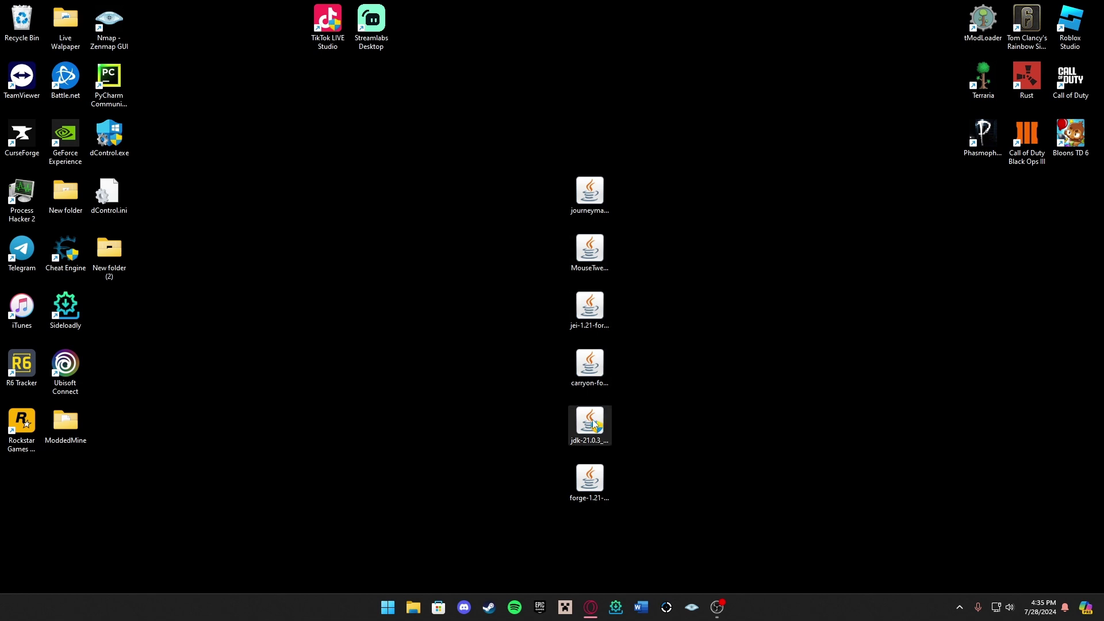
Set the JDK and Forge installers apart from the mod files on the desktop, and install Java SE Development Kit 21.0.3
{"action": "left_click_drag", "start_coordinate": [594, 424], "coordinate": [657, 209]}
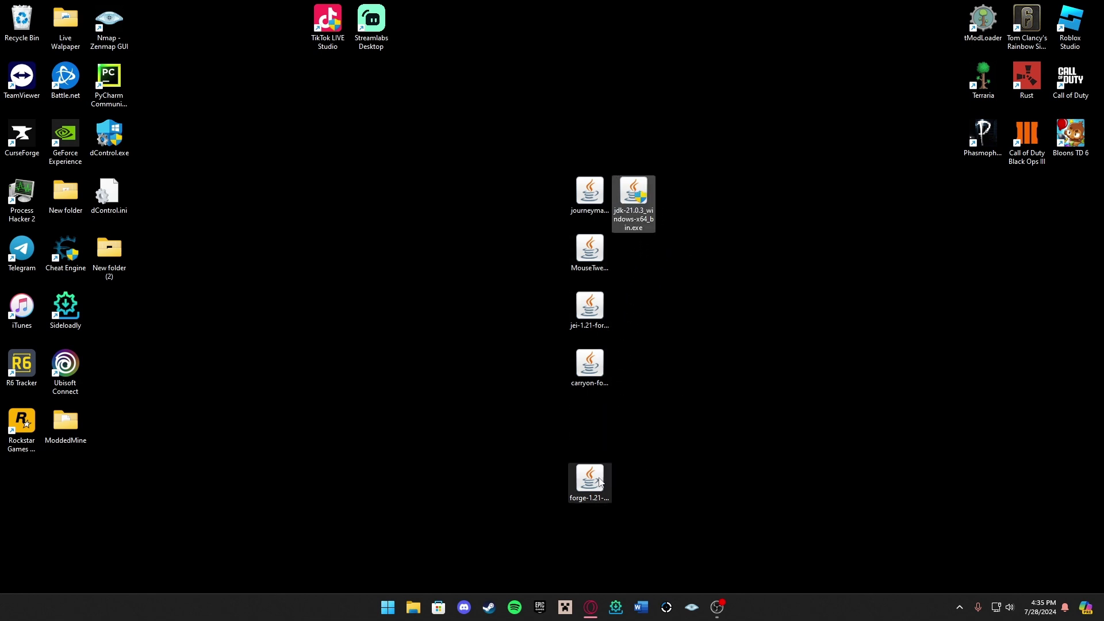
{"action": "left_click_drag", "start_coordinate": [601, 483], "coordinate": [777, 315]}
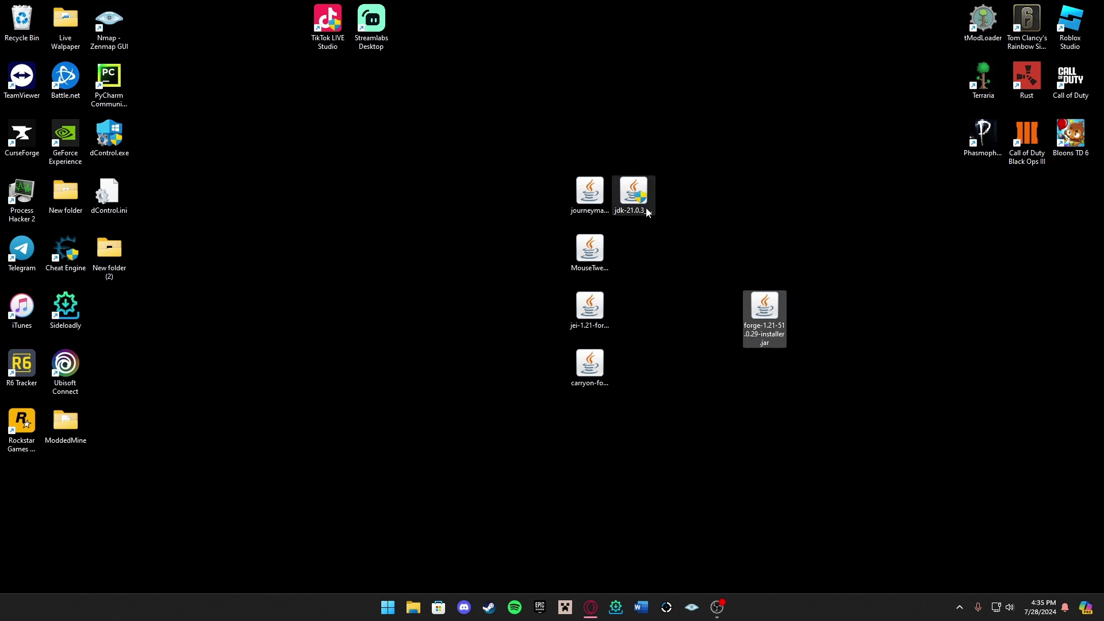
{"action": "double_click", "coordinate": [633, 192]}
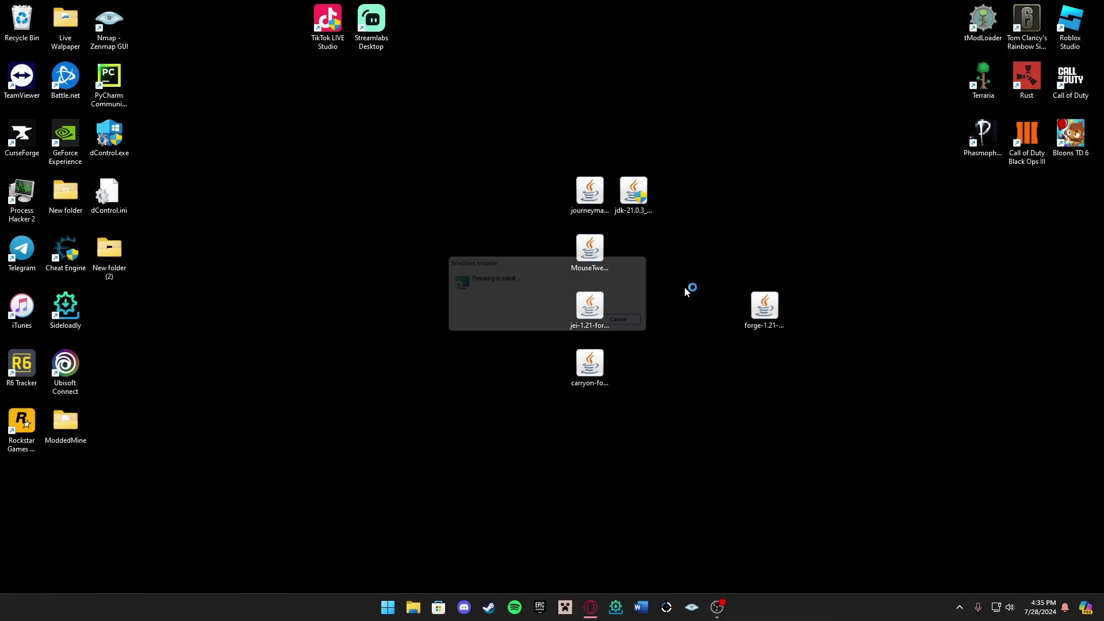
{"action": "left_click", "coordinate": [626, 394]}
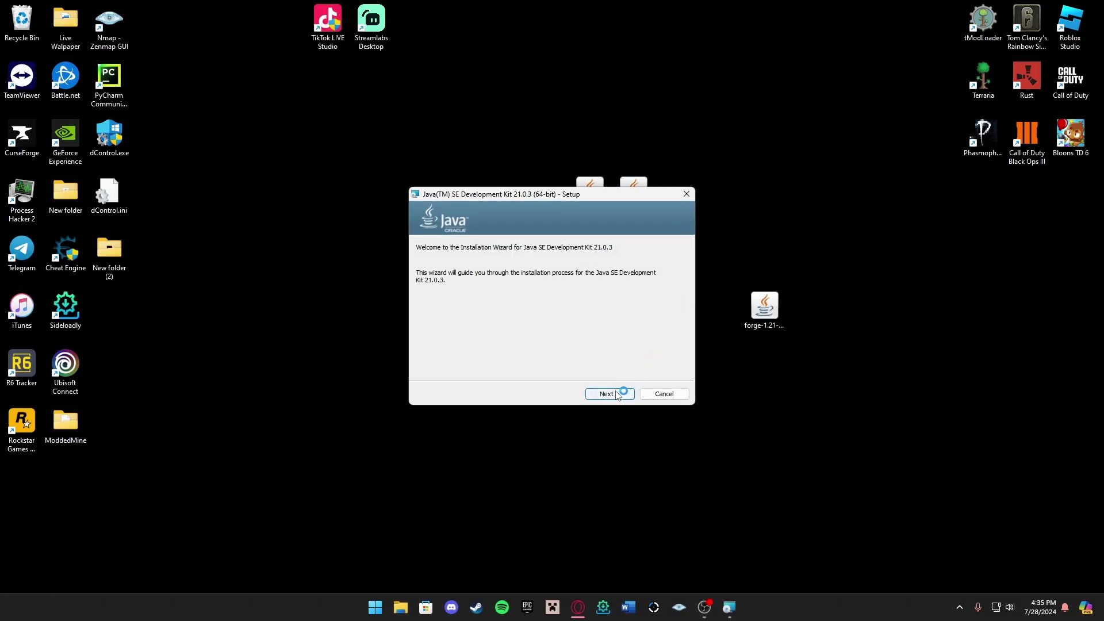
{"action": "left_click", "coordinate": [625, 396]}
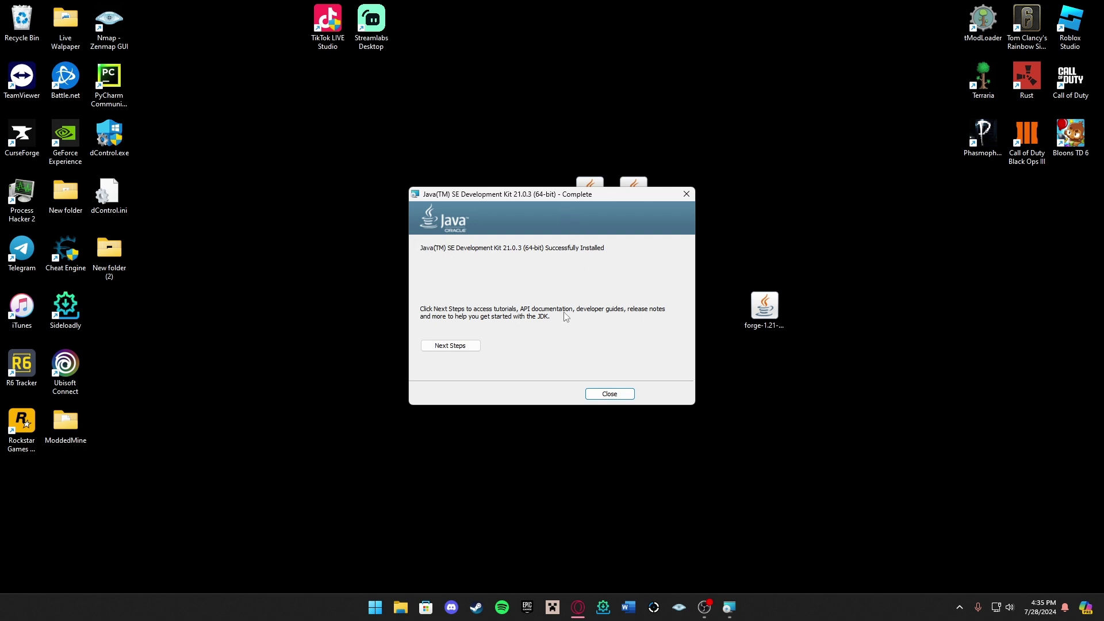
{"action": "left_click", "coordinate": [616, 397]}
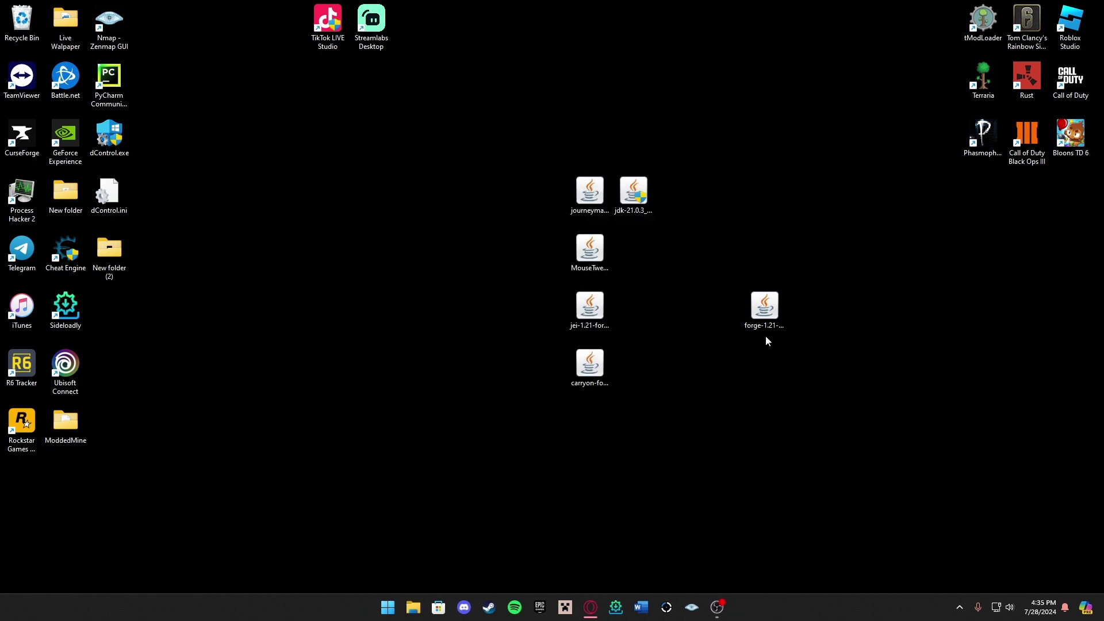
Run the forge-1.21-51.0.29 installer with the Install client option, using the default .minecraft folder
{"action": "left_click_drag", "start_coordinate": [765, 314], "coordinate": [420, 205]}
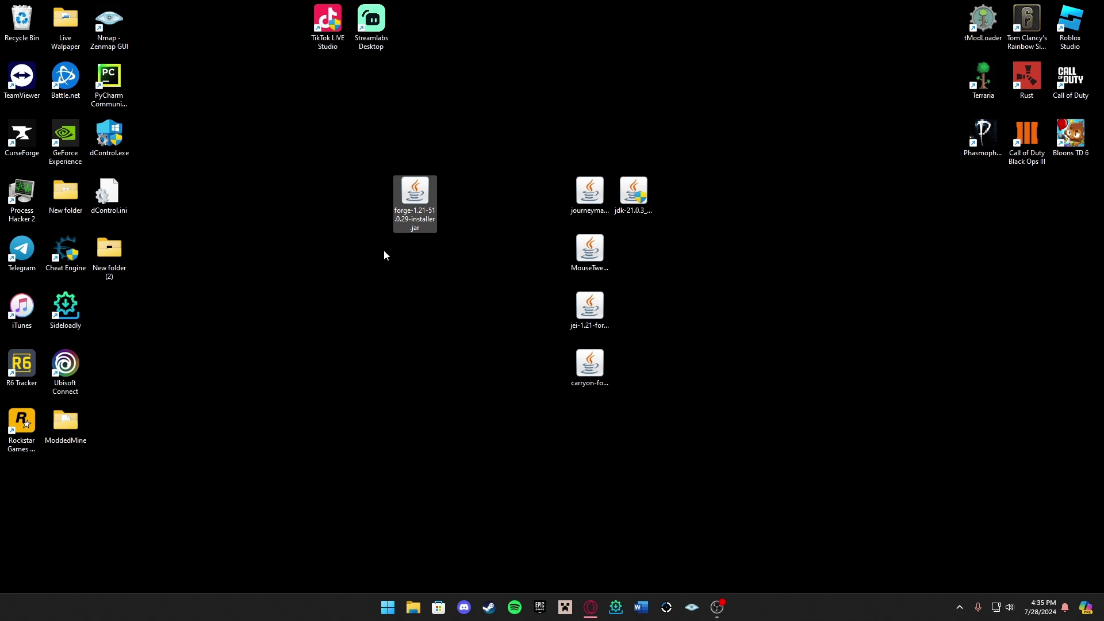
{"action": "double_click", "coordinate": [418, 198]}
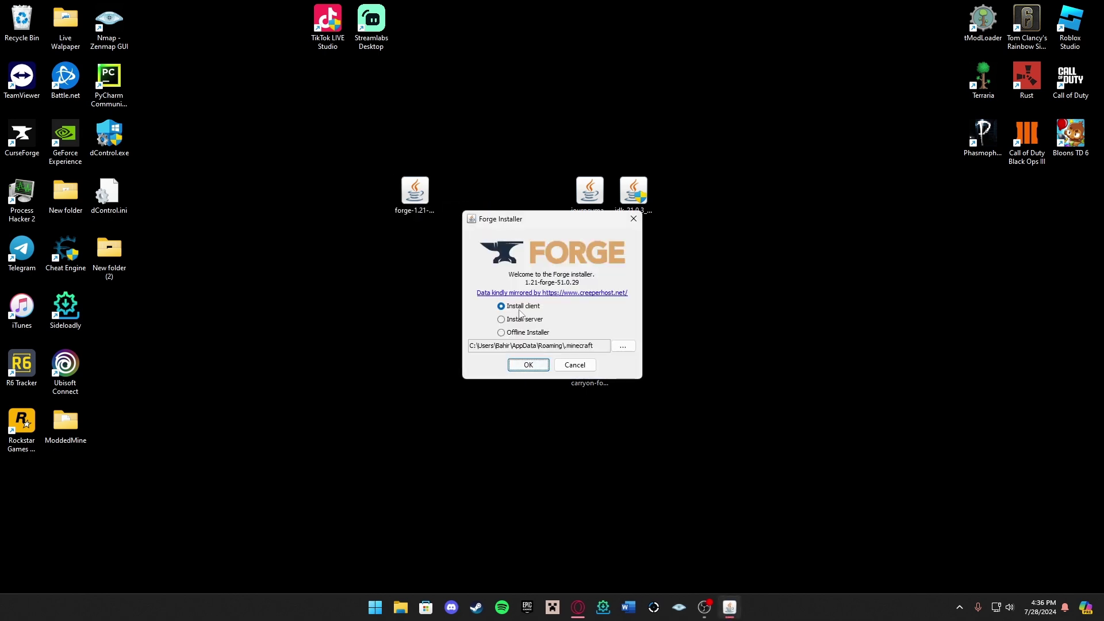
{"action": "left_click", "coordinate": [501, 321]}
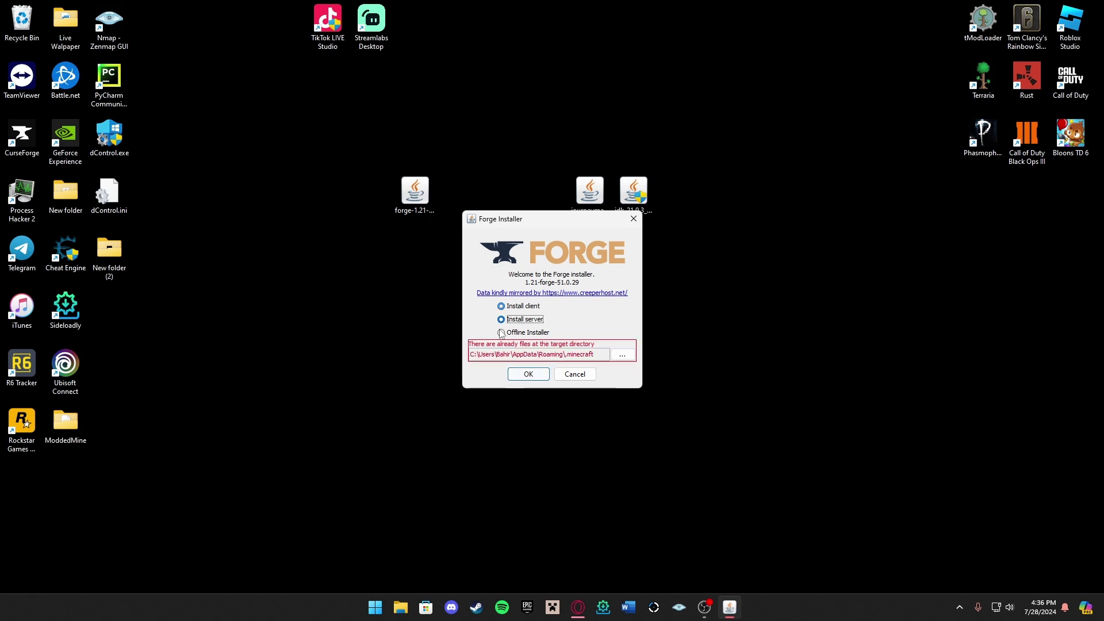
{"action": "left_click", "coordinate": [501, 332]}
{"action": "left_click", "coordinate": [502, 320]}
{"action": "left_click", "coordinate": [502, 307]}
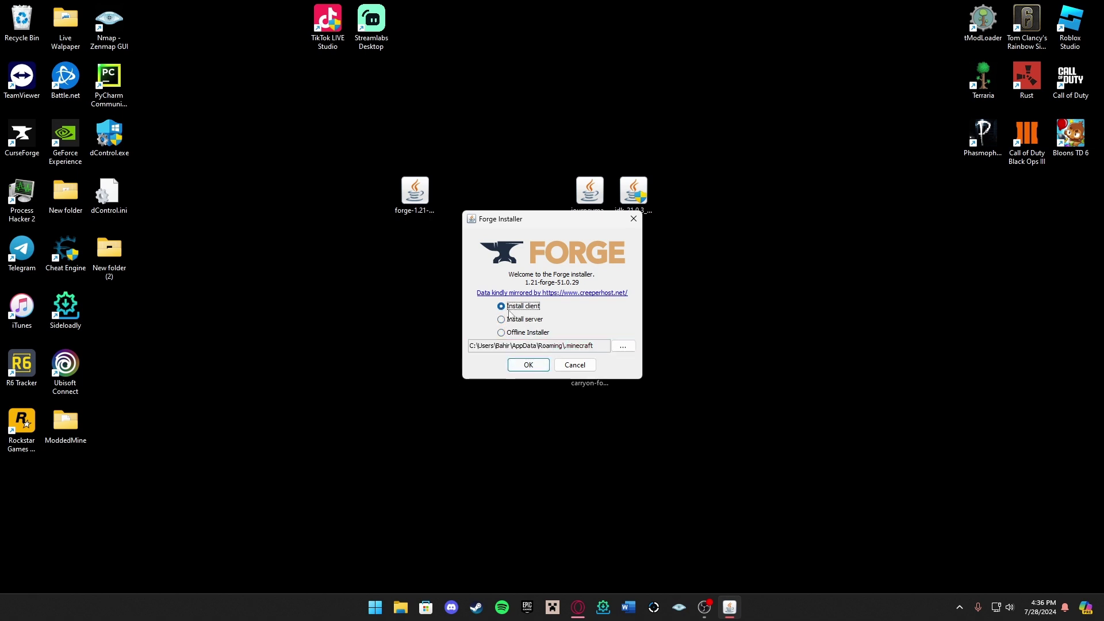
{"action": "left_click", "coordinate": [529, 364]}
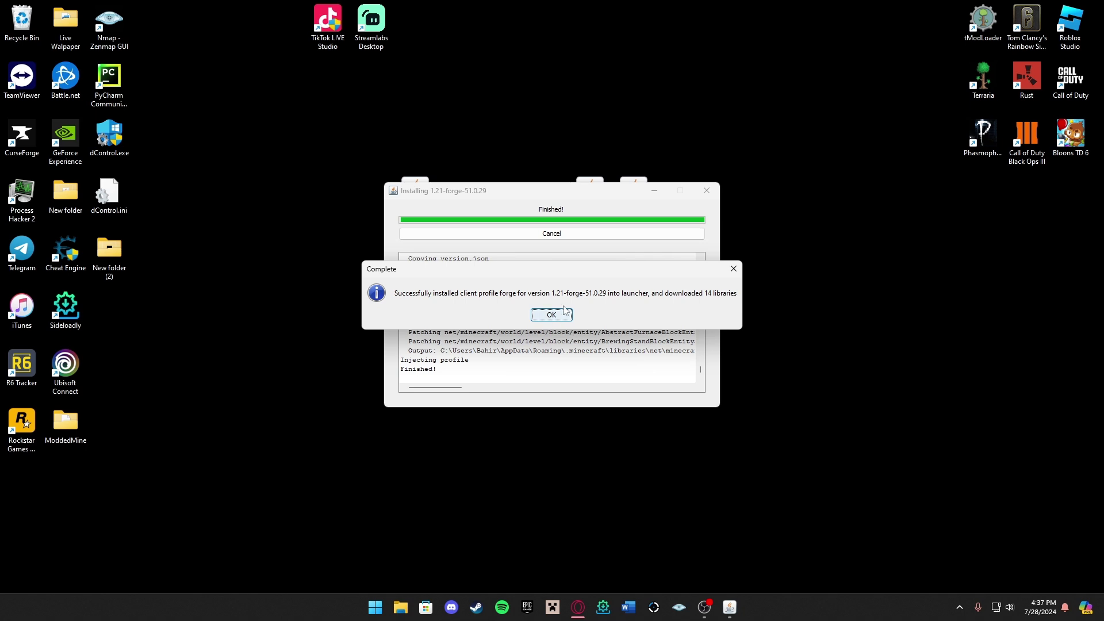
{"action": "left_click", "coordinate": [551, 318]}
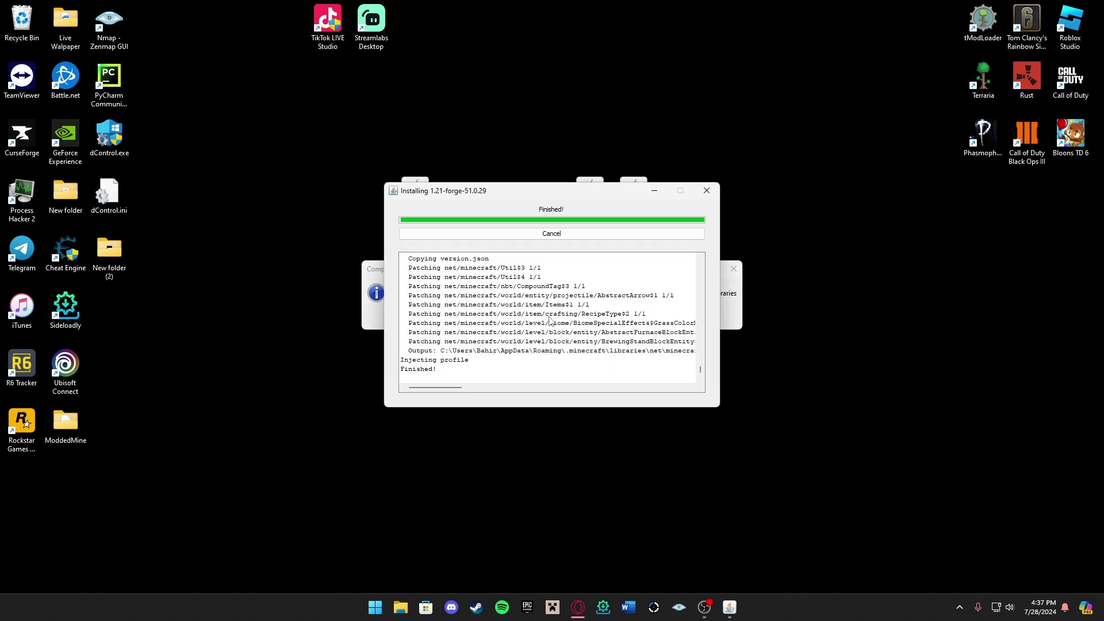
Switch to Minecraft Launcher and choose the forge 1.21-forge-51.0.29 profile for Java Edition
{"action": "left_click", "coordinate": [567, 606]}
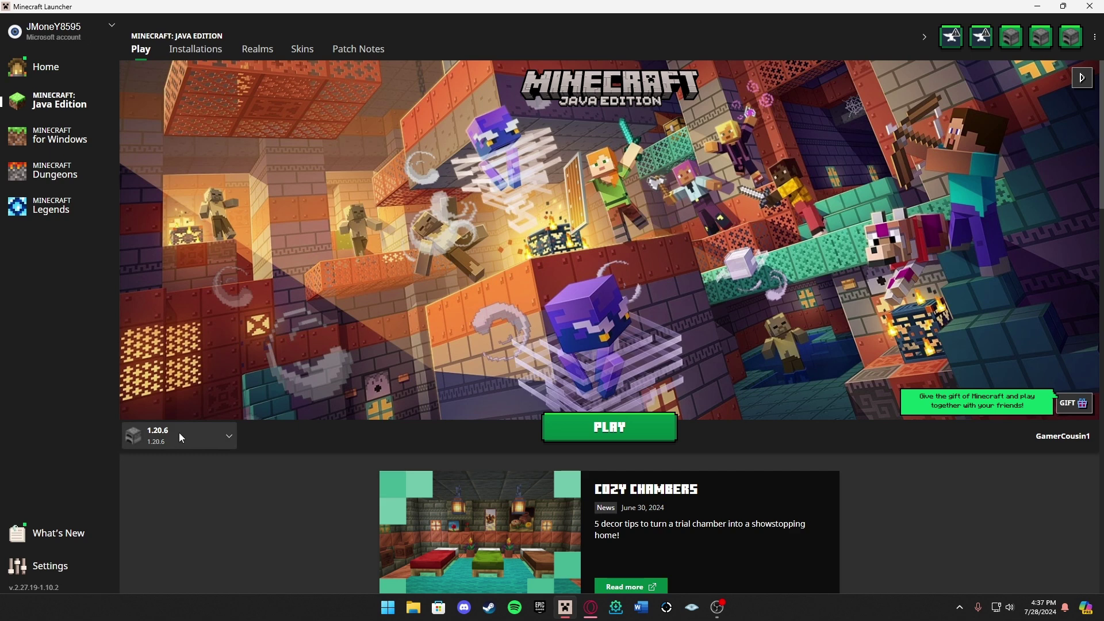
{"action": "left_click", "coordinate": [165, 438]}
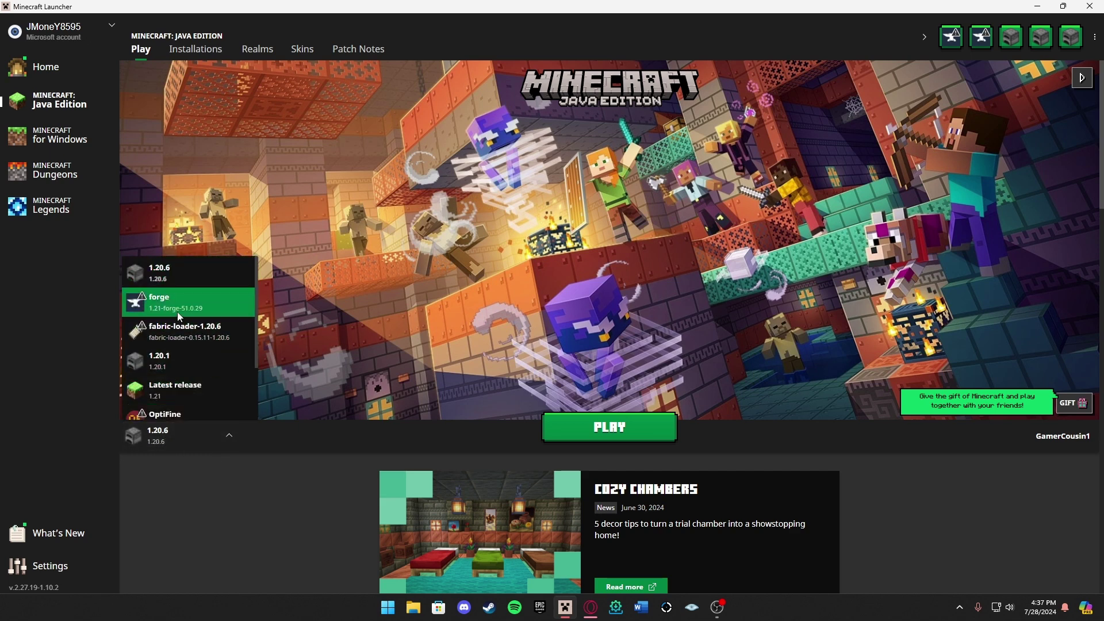
{"action": "scroll", "coordinate": [191, 322], "scroll_direction": "down", "scroll_amount": 2}
{"action": "scroll", "coordinate": [206, 326], "scroll_direction": "up", "scroll_amount": 2}
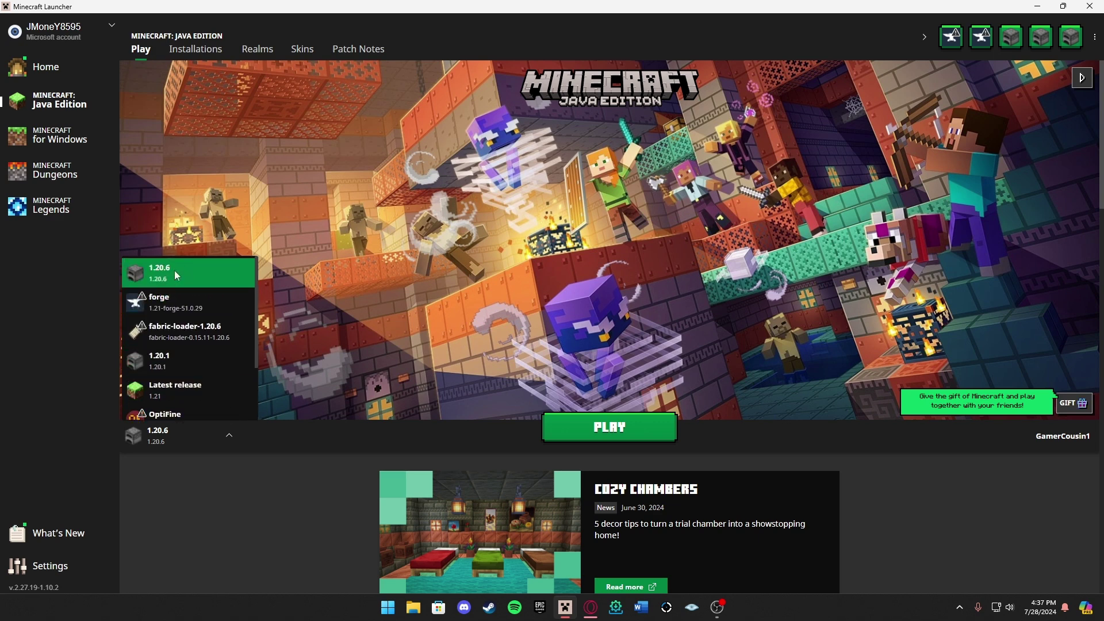
{"action": "left_click", "coordinate": [181, 308]}
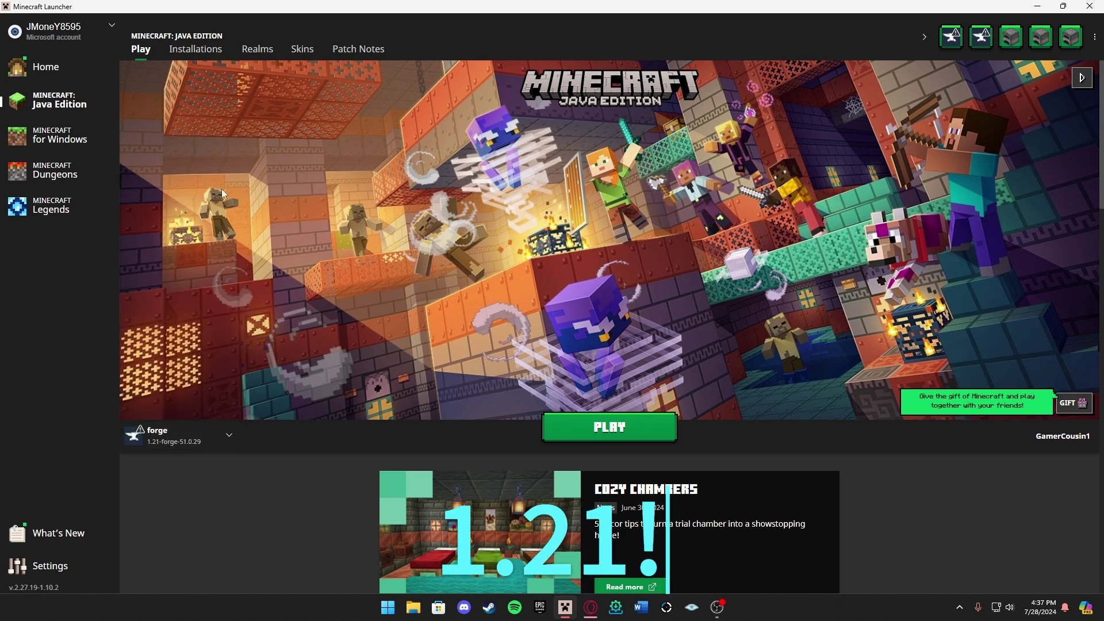
Show the Java Edition installations list with modded versions included
{"action": "left_click", "coordinate": [194, 58]}
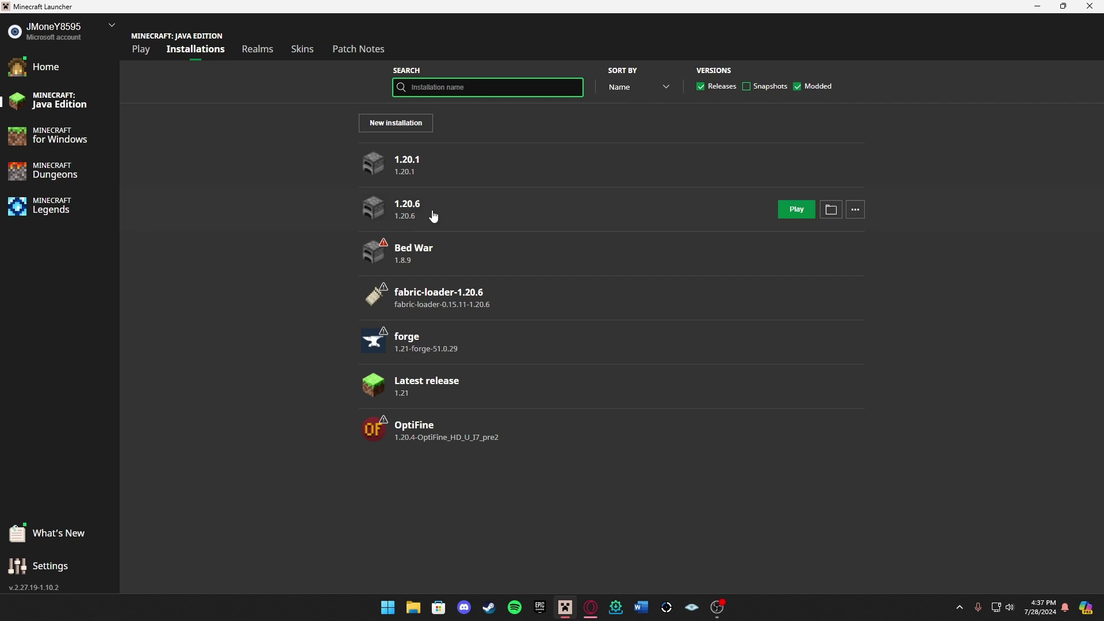
{"action": "left_click", "coordinate": [805, 88]}
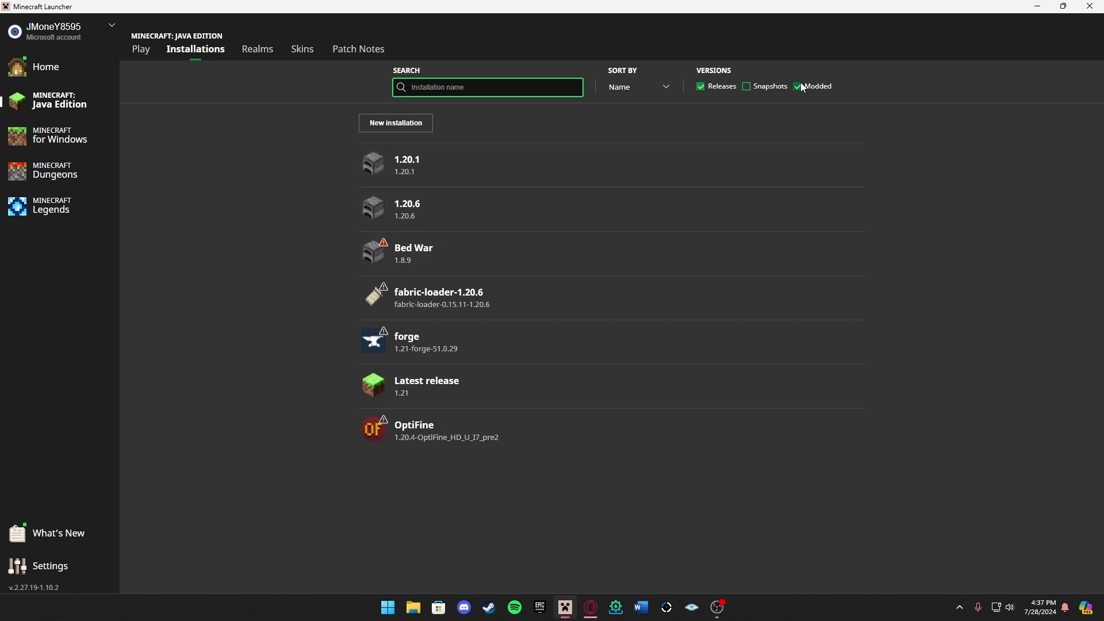
{"action": "left_click", "coordinate": [801, 86]}
{"action": "left_click", "coordinate": [800, 86]}
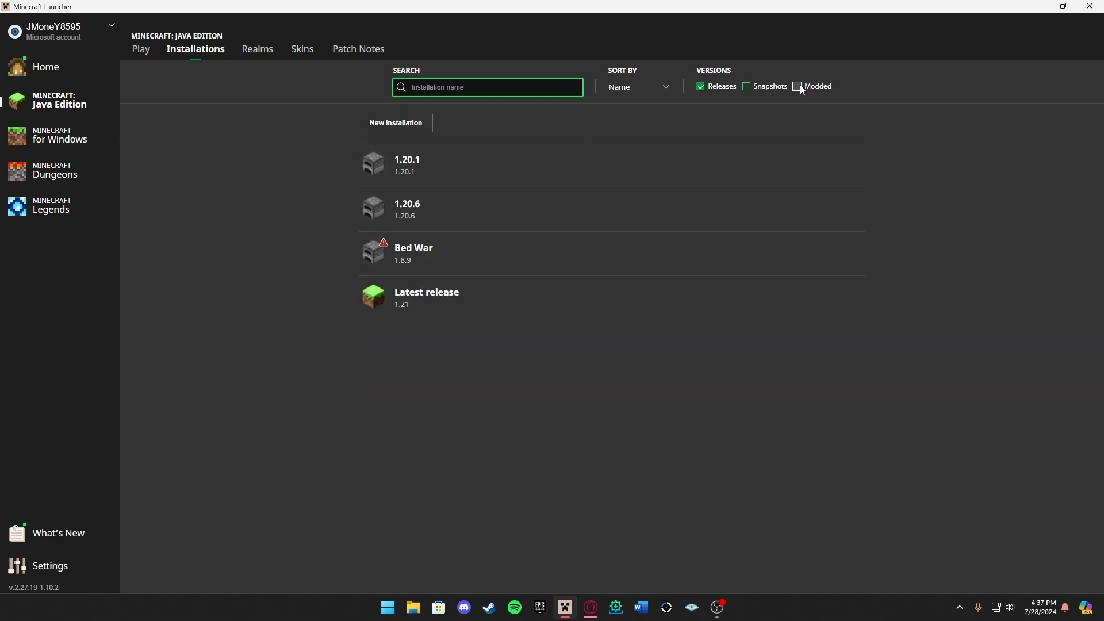
{"action": "left_click", "coordinate": [800, 86]}
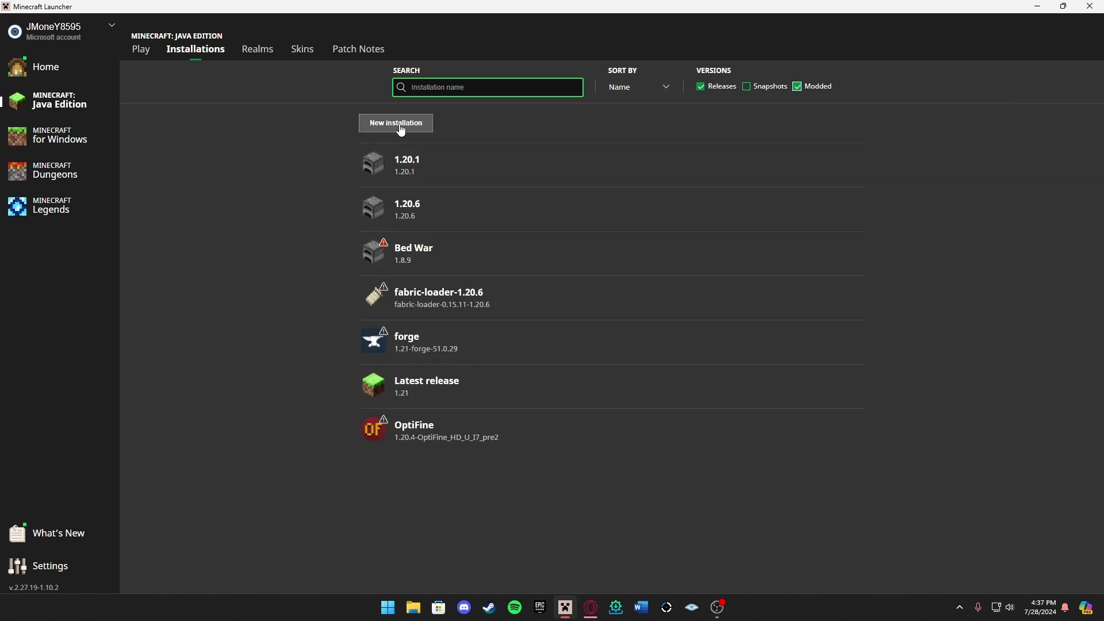
Start a new Java Edition installation named Forge with the version release 1.21-forge-51.0.29
{"action": "left_click", "coordinate": [388, 124]}
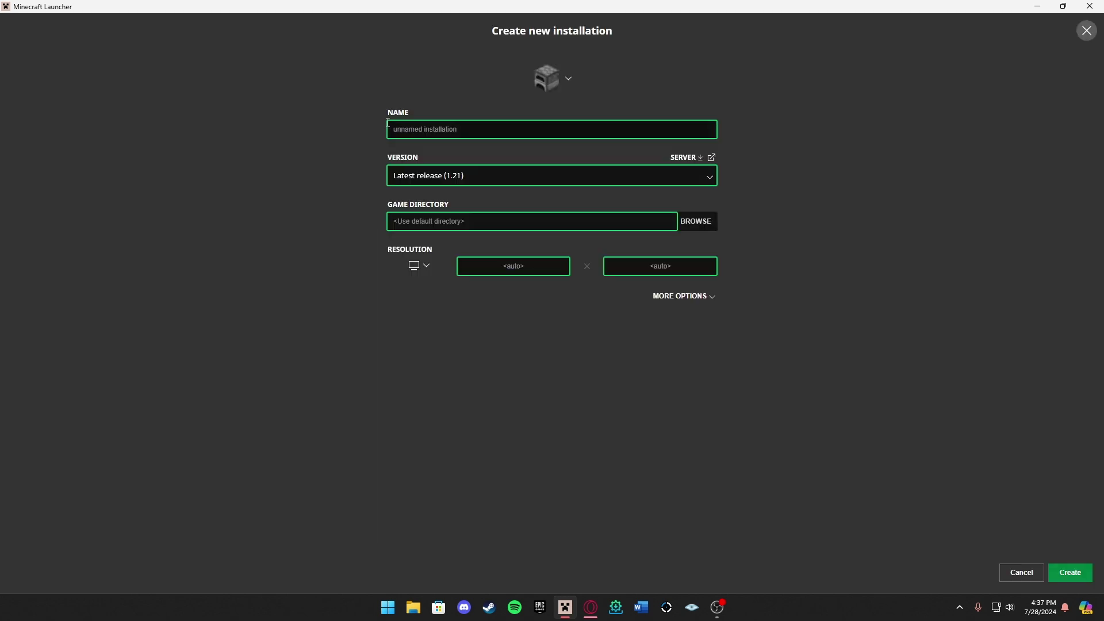
{"action": "left_click", "coordinate": [436, 136]}
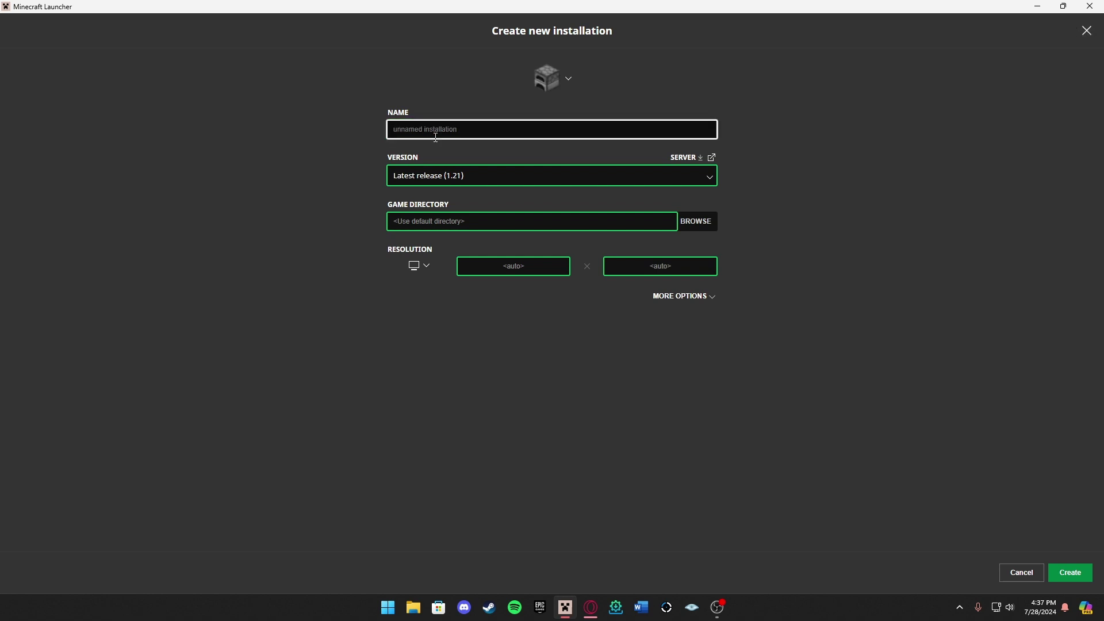
{"action": "type", "text": "Forge"}
{"action": "left_click", "coordinate": [438, 175]}
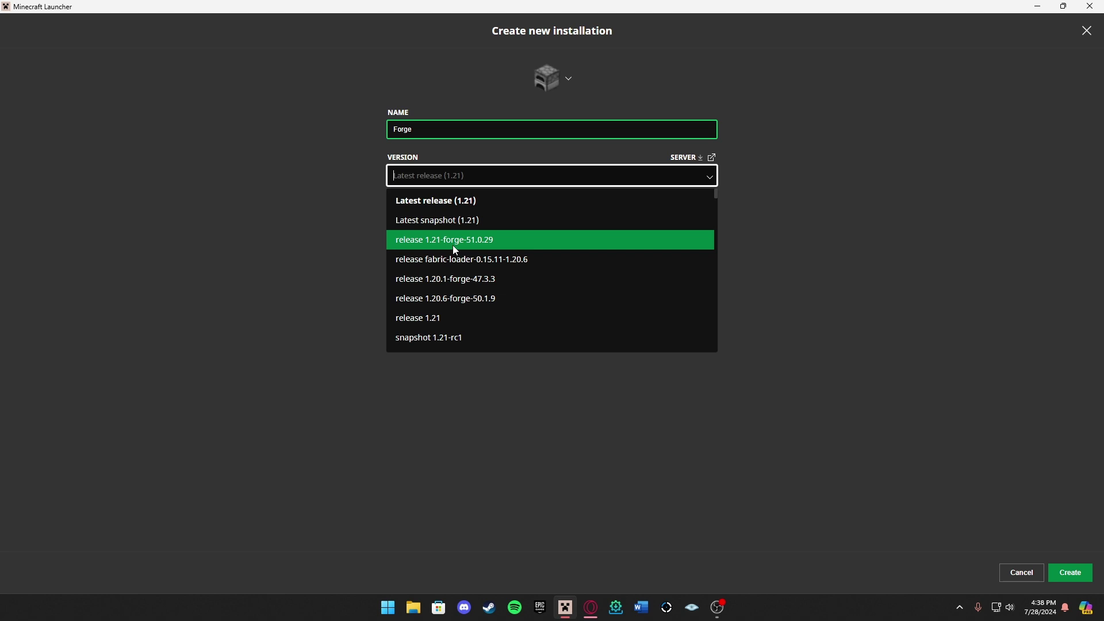
{"action": "scroll", "coordinate": [526, 244], "scroll_direction": "down", "scroll_amount": 10}
{"action": "scroll", "coordinate": [537, 244], "scroll_direction": "down", "scroll_amount": 15}
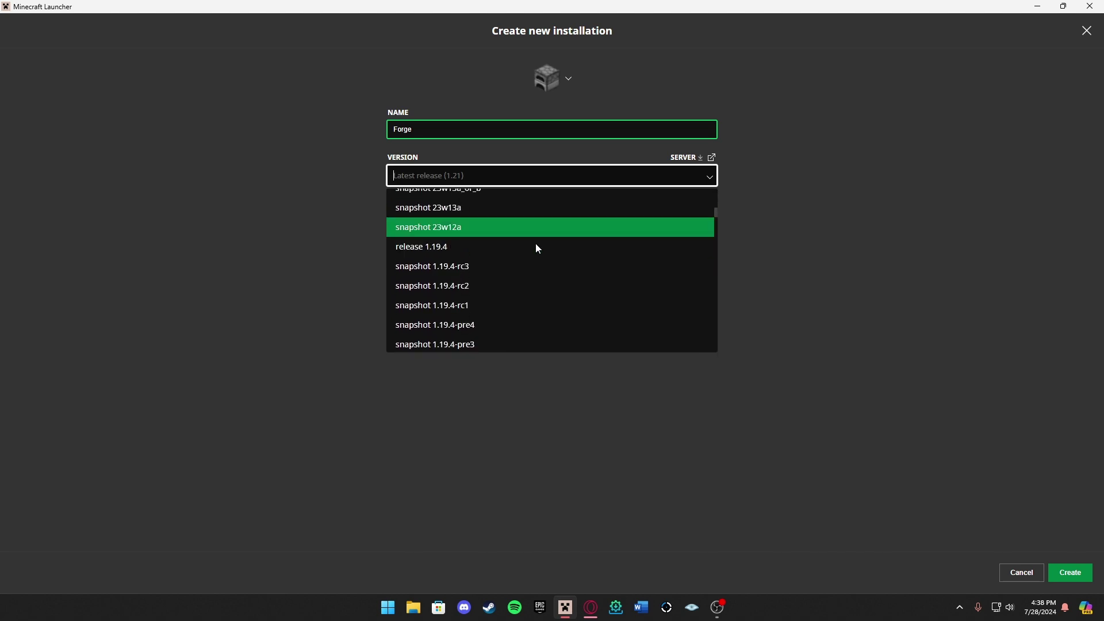
{"action": "scroll", "coordinate": [516, 254], "scroll_direction": "down", "scroll_amount": 15}
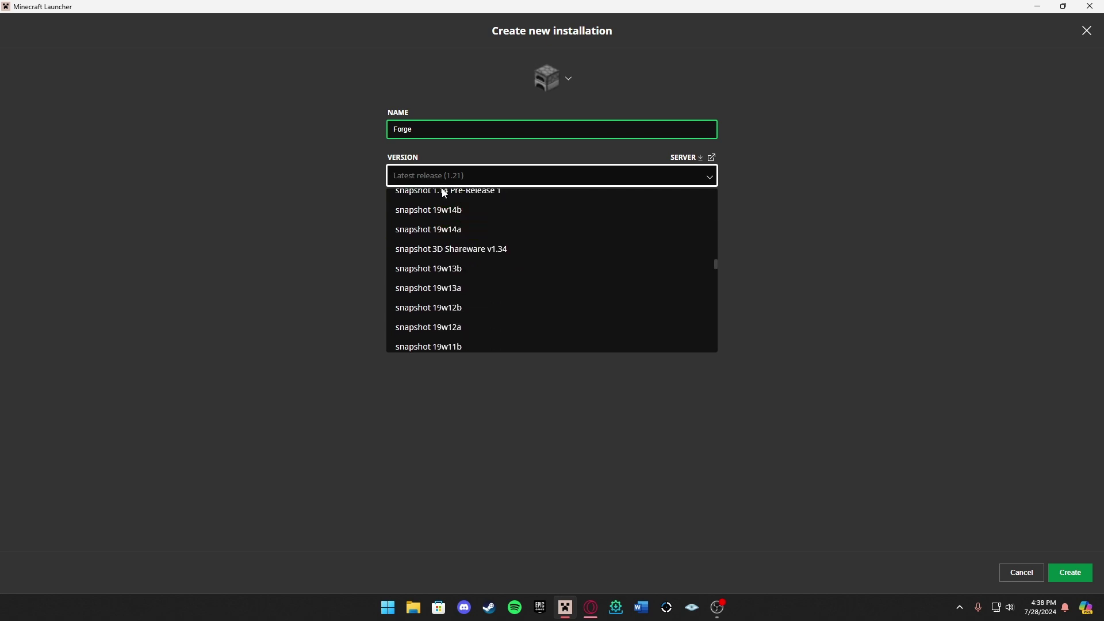
{"action": "type", "text": "forge"}
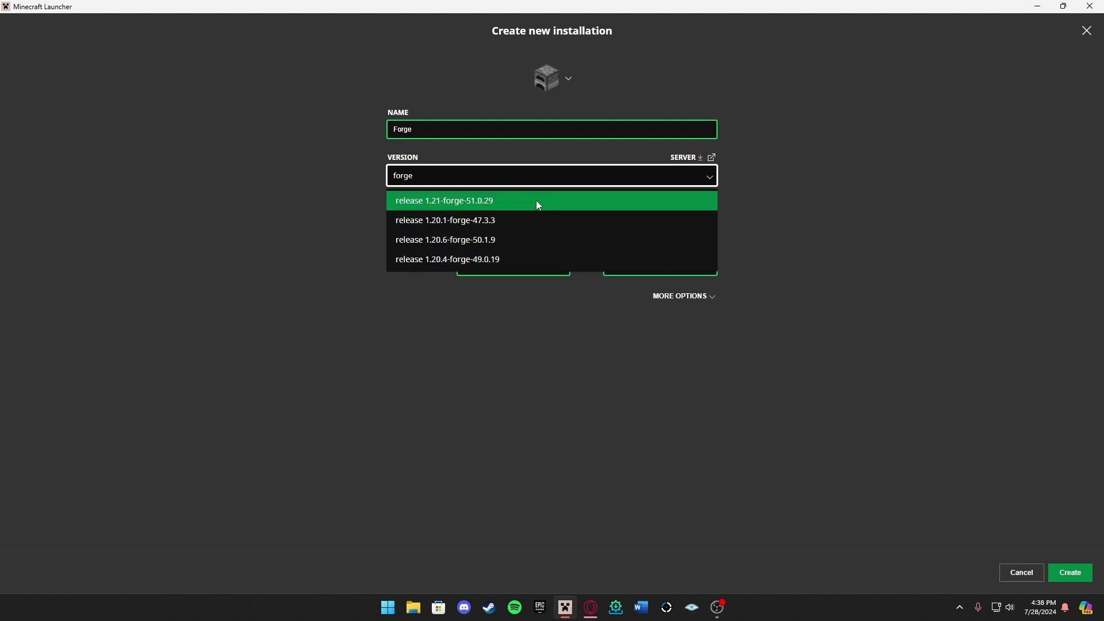
{"action": "left_click", "coordinate": [448, 200]}
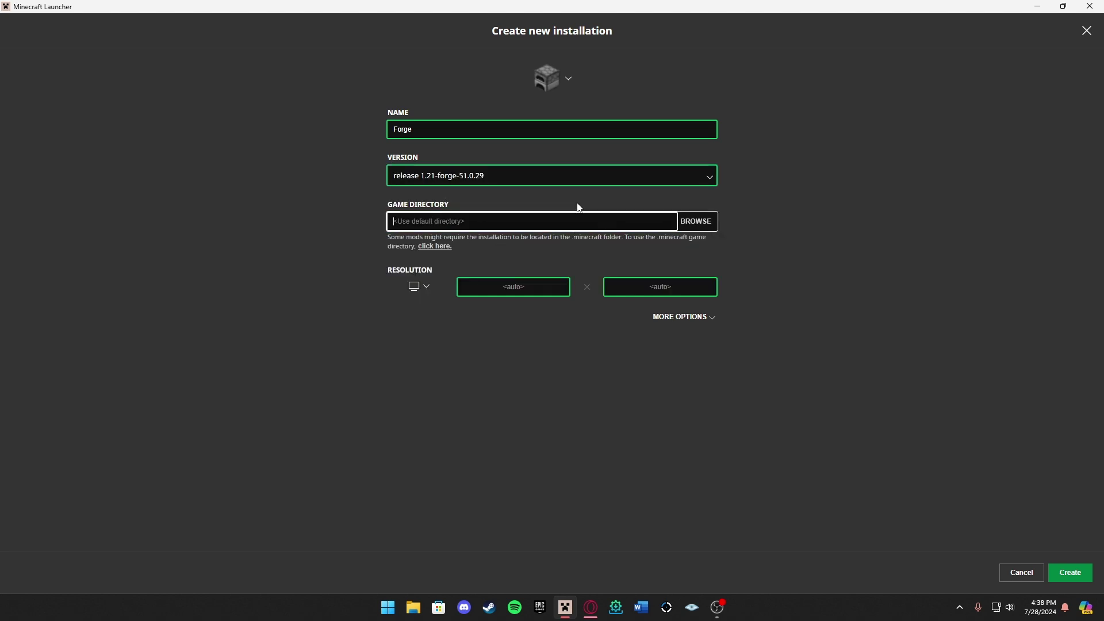
Set the installation's resolution to 1920x1080, create it, and launch the game from the new Forge entry
{"action": "left_click", "coordinate": [421, 287]}
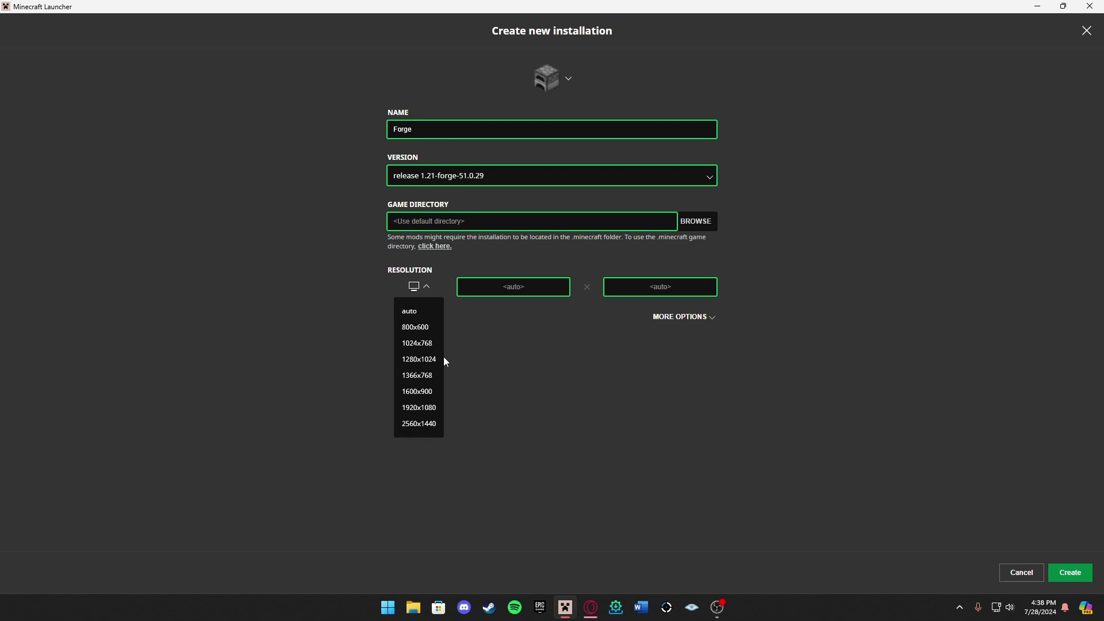
{"action": "left_click", "coordinate": [425, 413]}
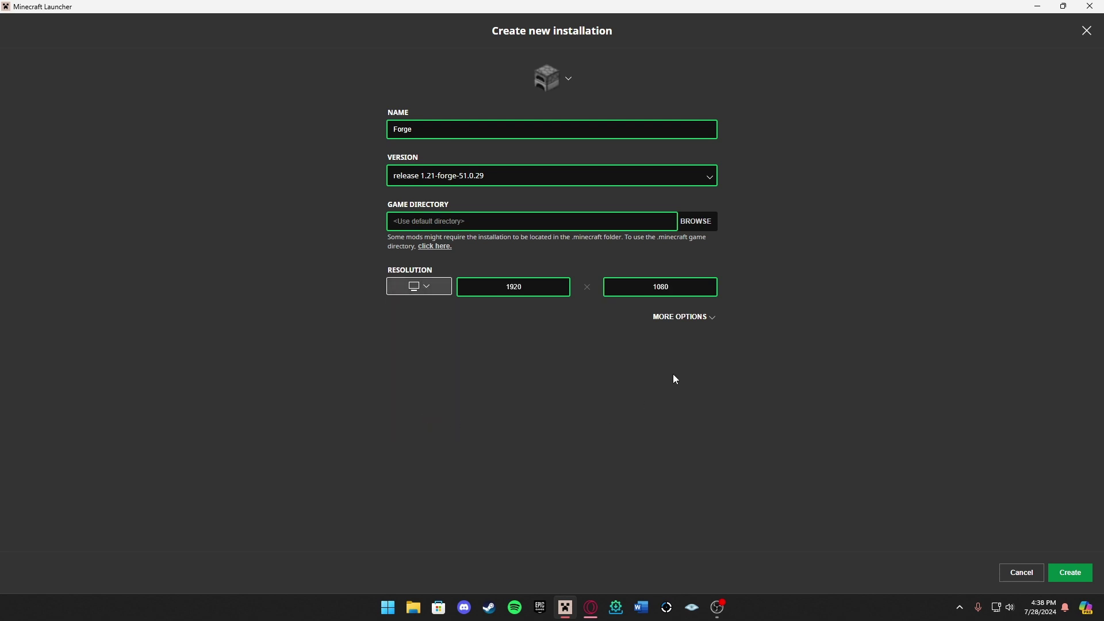
{"action": "left_click", "coordinate": [1070, 573]}
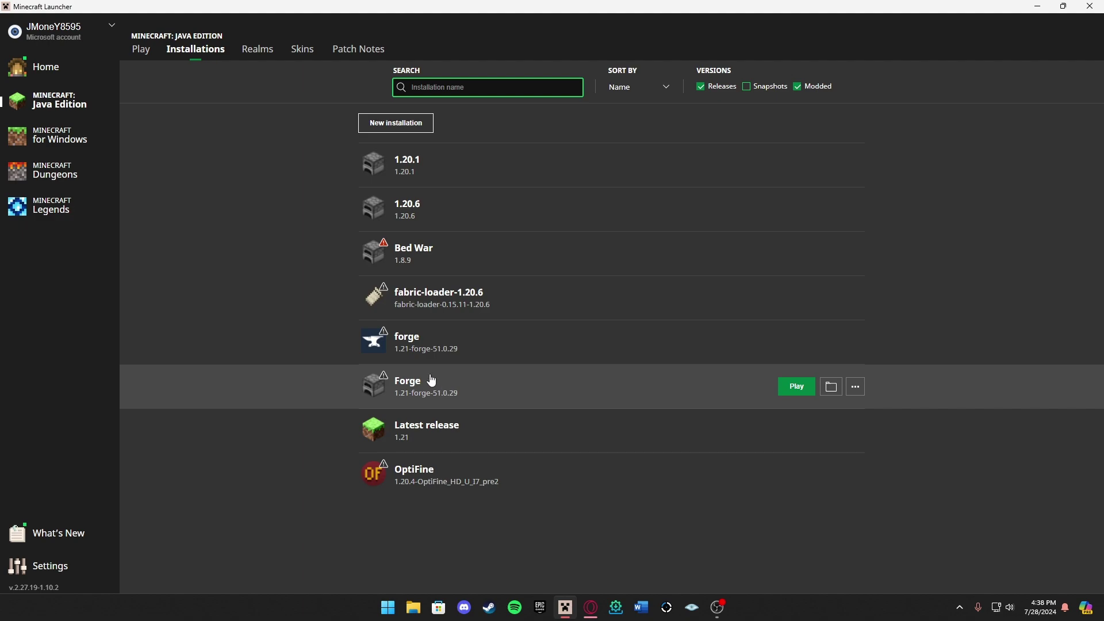
{"action": "left_click", "coordinate": [797, 386]}
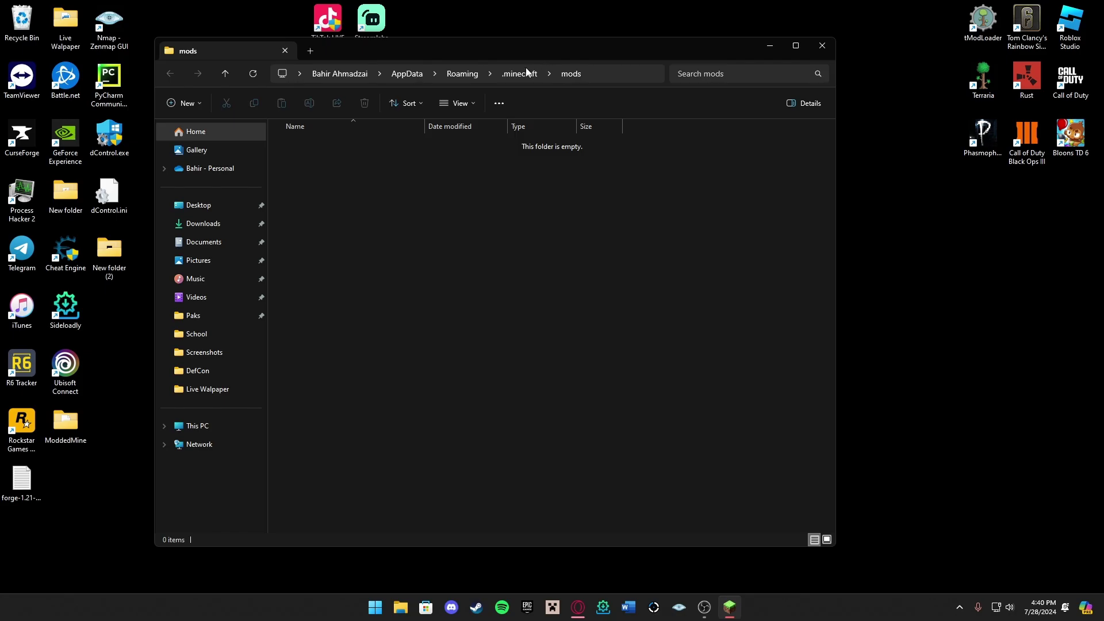
Clear the mods folder window away from the desktop files and move the JDK and Forge installers to the Recycle Bin
{"action": "left_click_drag", "start_coordinate": [486, 43], "coordinate": [605, 445]}
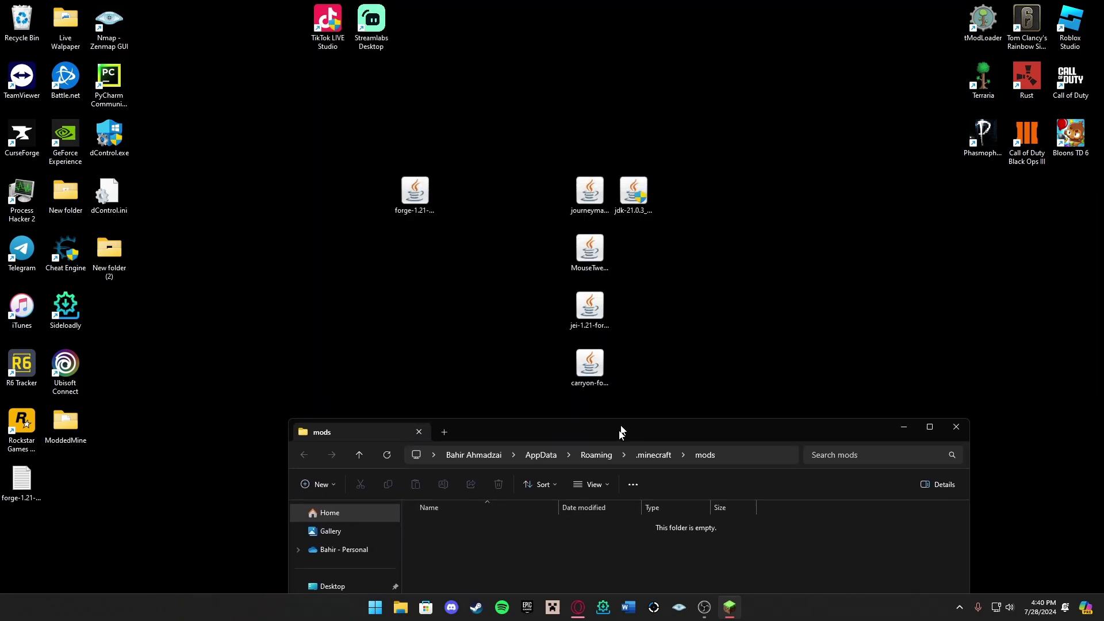
{"action": "left_click_drag", "start_coordinate": [638, 372], "coordinate": [571, 190]}
{"action": "left_click_drag", "start_coordinate": [628, 216], "coordinate": [575, 95]}
{"action": "left_click", "coordinate": [559, 76]}
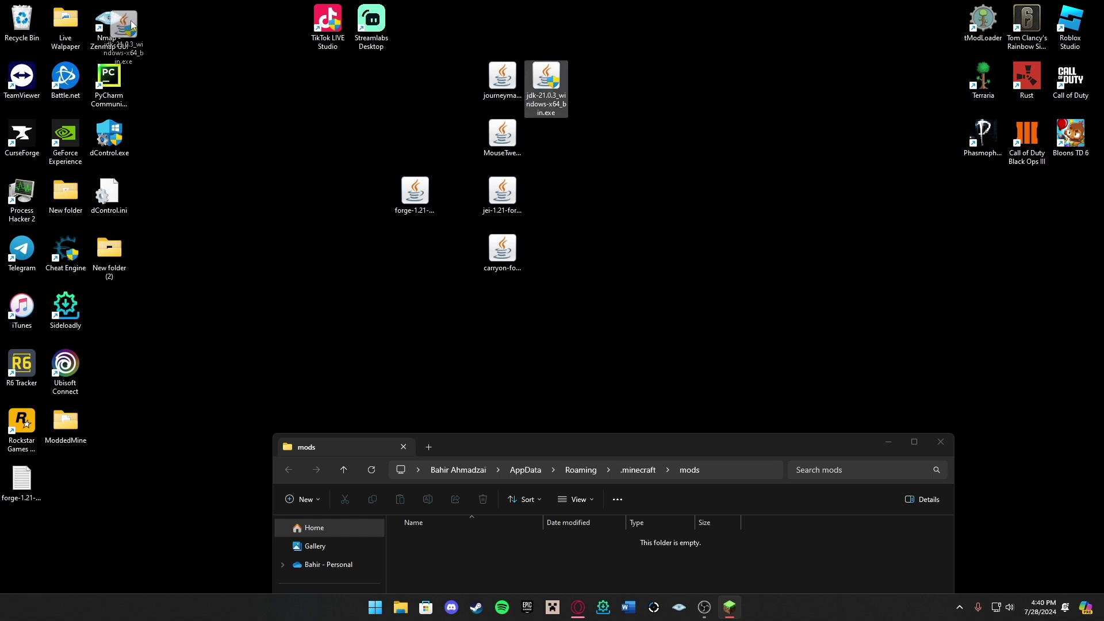
{"action": "left_click_drag", "start_coordinate": [132, 25], "coordinate": [22, 22]}
{"action": "left_click", "coordinate": [410, 204]}
{"action": "left_click_drag", "start_coordinate": [393, 185], "coordinate": [20, 23]}
Copy the journeymap, MouseTweaks, jei and carryon jar files from the desktop into the .minecraft mods folder and discard the desktop originals
{"action": "left_click_drag", "start_coordinate": [554, 262], "coordinate": [454, 38]}
{"action": "left_click_drag", "start_coordinate": [618, 447], "coordinate": [550, 219]}
{"action": "left_click_drag", "start_coordinate": [516, 184], "coordinate": [516, 208]}
{"action": "left_click_drag", "start_coordinate": [466, 77], "coordinate": [431, 360]}
{"action": "left_click", "coordinate": [420, 395]}
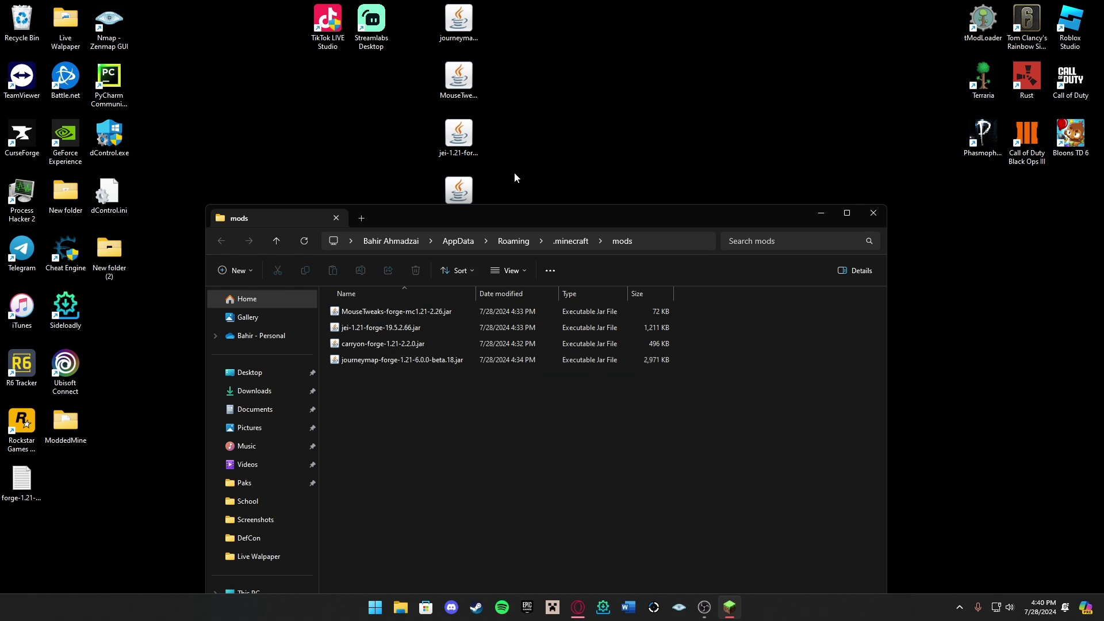
{"action": "left_click_drag", "start_coordinate": [517, 190], "coordinate": [15, 15]}
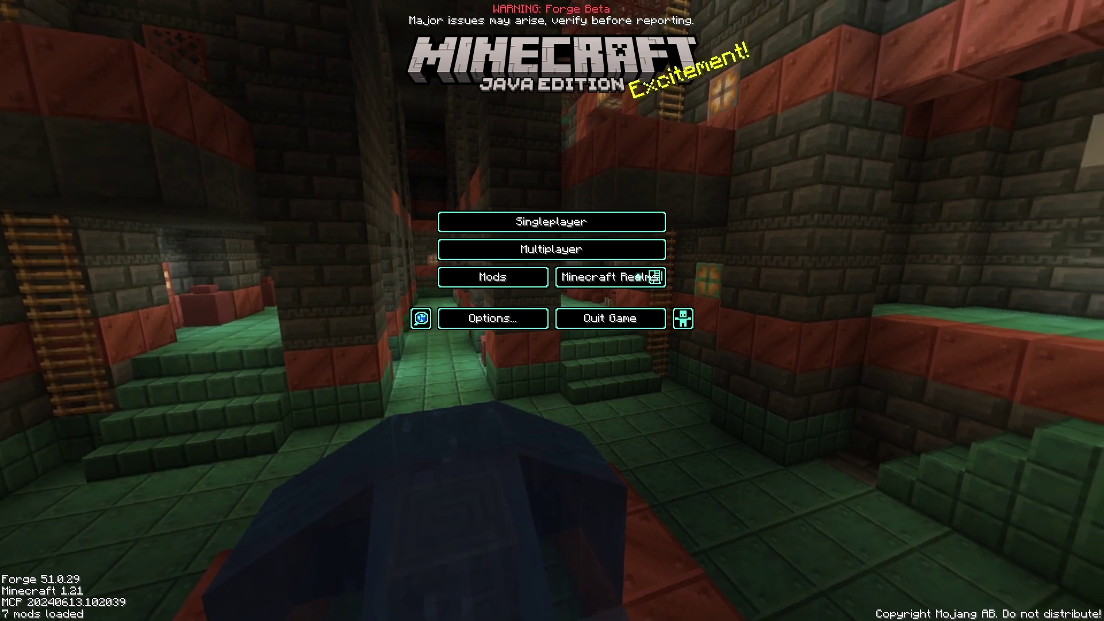
Review the details of the loaded mods in Minecraft, including Journeymap, Mouse Tweaks, Just Enough Items and Forge, and return to the title screen
{"action": "left_click", "coordinate": [507, 273]}
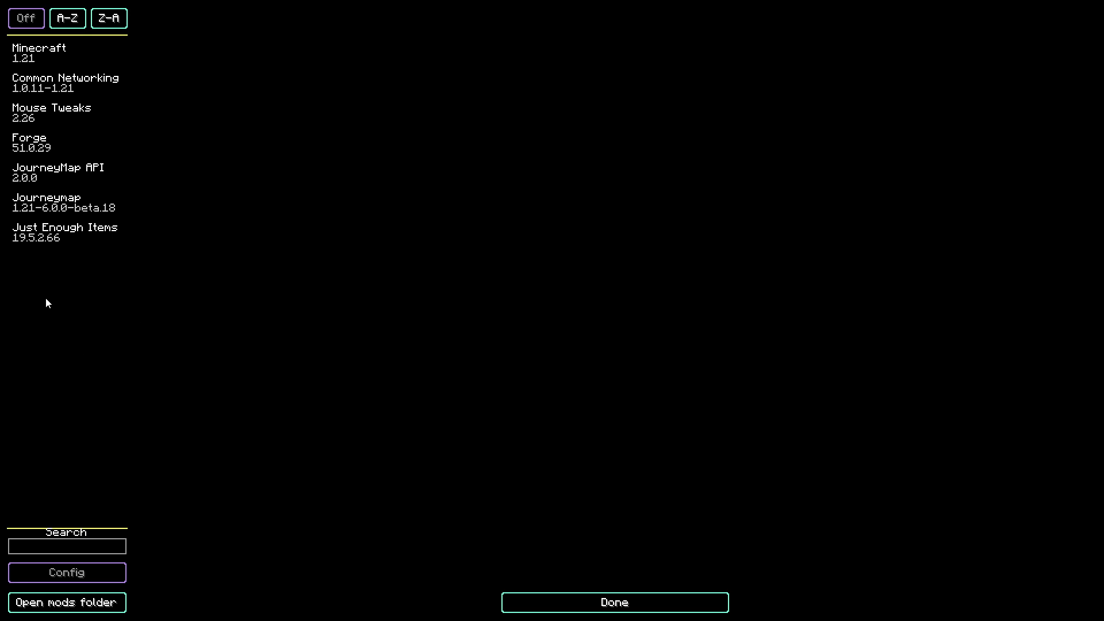
{"action": "left_click", "coordinate": [47, 233]}
{"action": "left_click", "coordinate": [60, 204]}
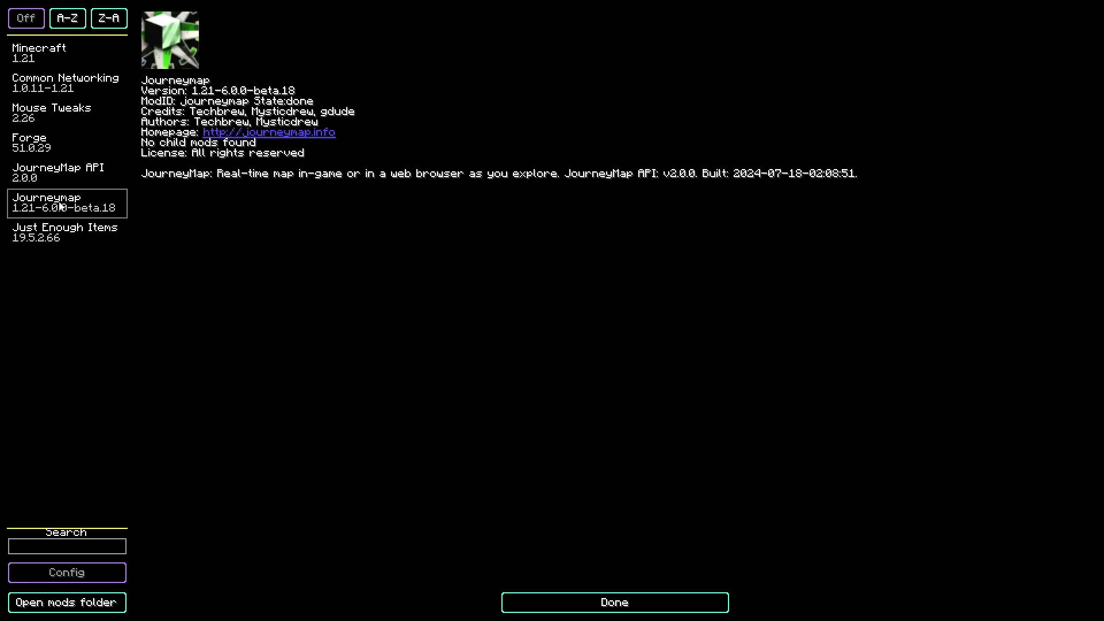
{"action": "left_click", "coordinate": [74, 172]}
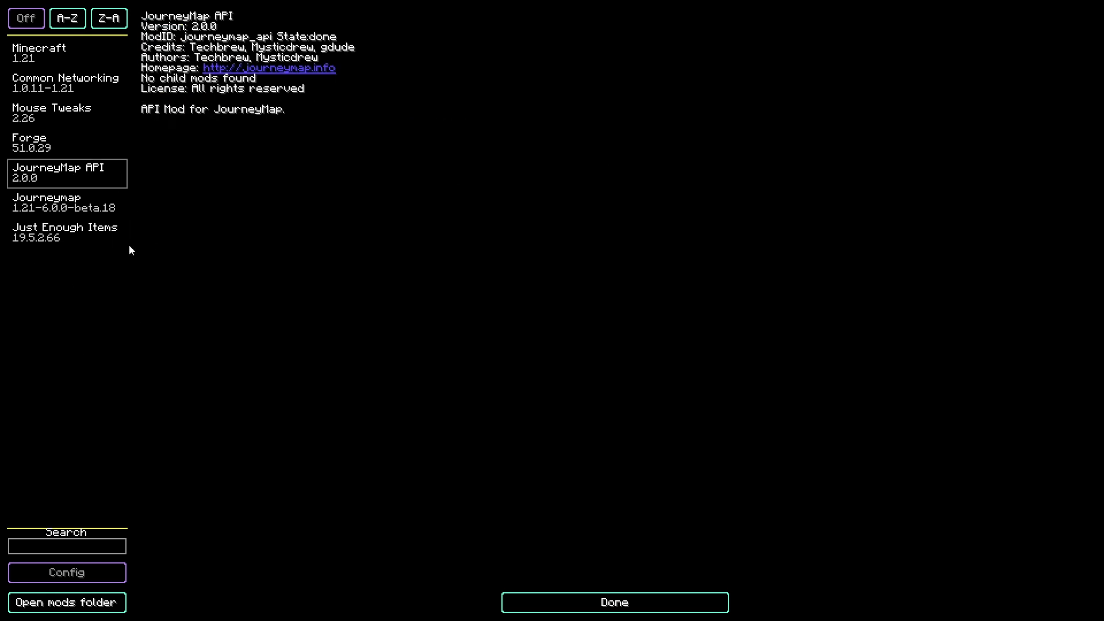
{"action": "left_click", "coordinate": [85, 144]}
{"action": "left_click", "coordinate": [82, 115]}
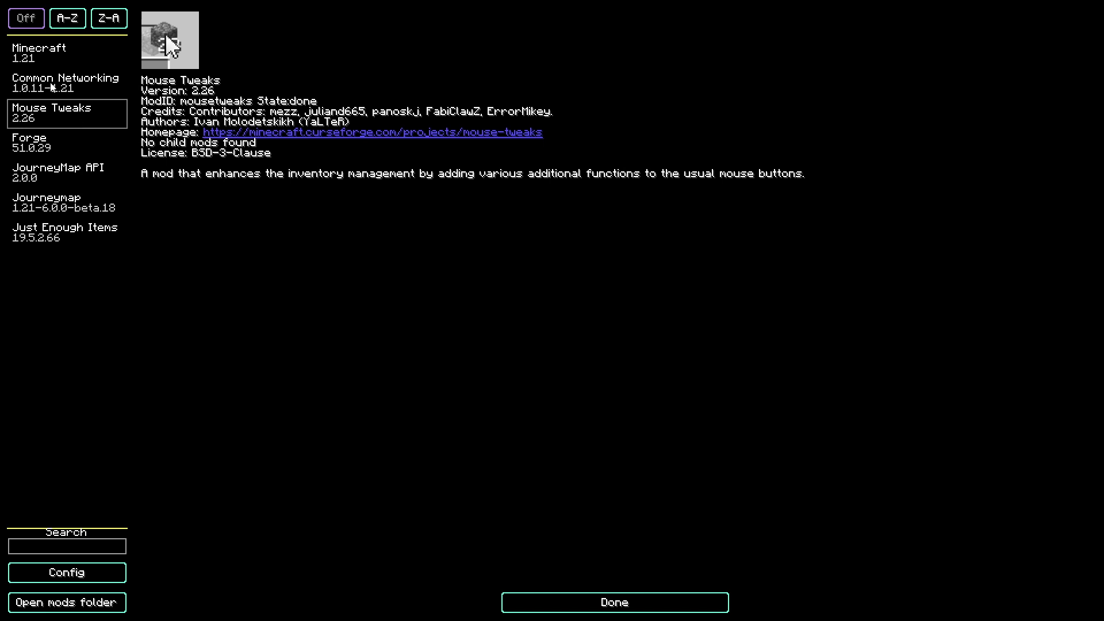
{"action": "left_click", "coordinate": [65, 90]}
{"action": "left_click", "coordinate": [52, 235]}
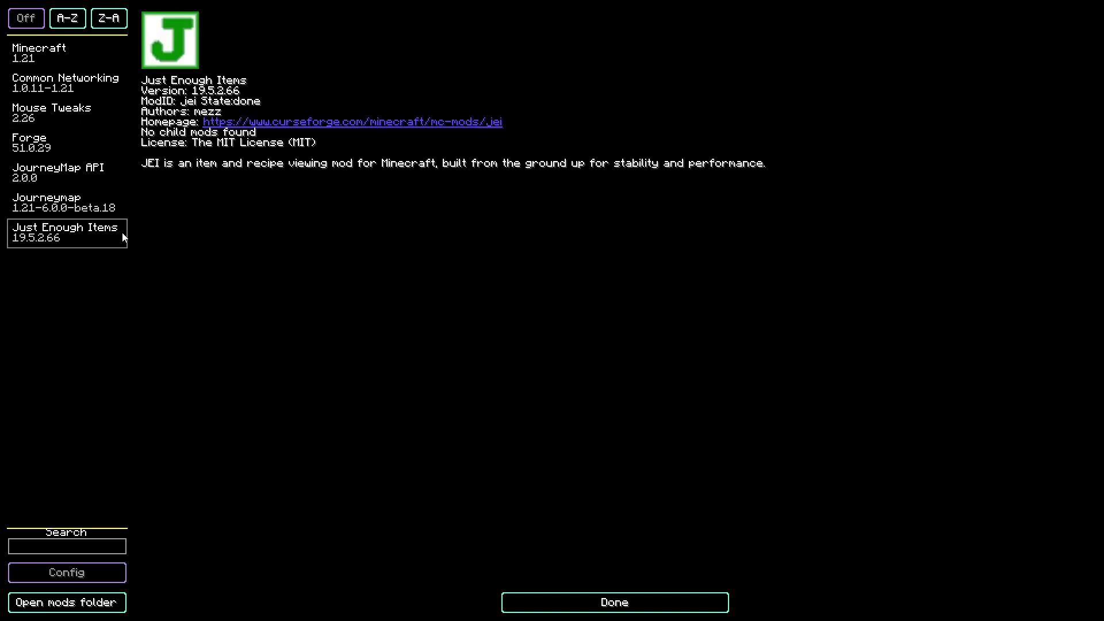
{"action": "left_click", "coordinate": [83, 206]}
{"action": "left_click", "coordinate": [67, 154]}
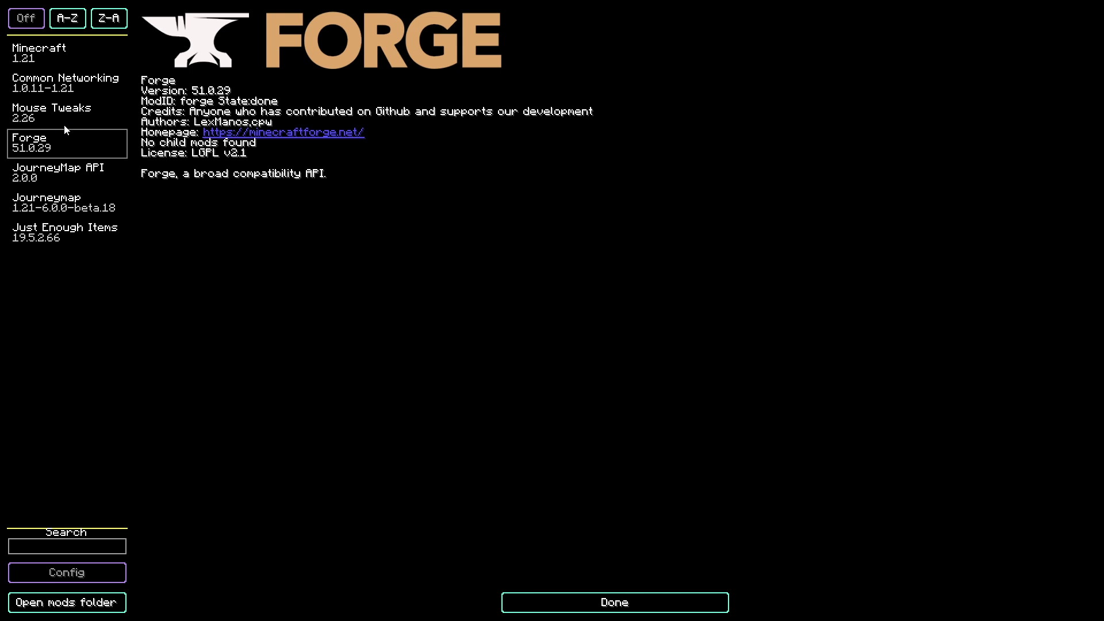
{"action": "left_click", "coordinate": [614, 604]}
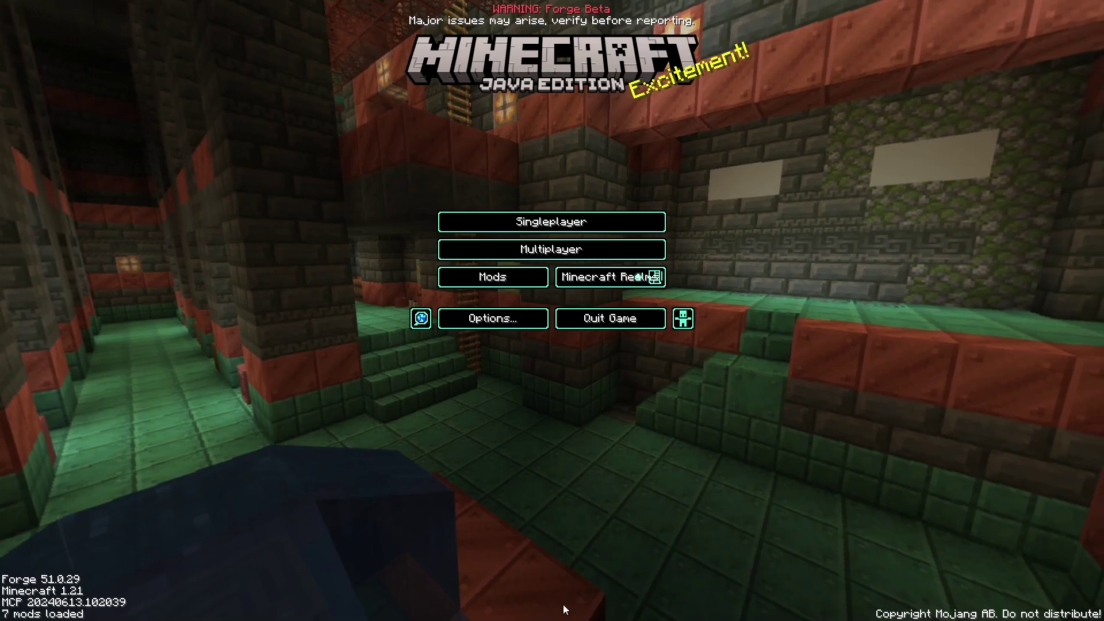
Create and enter a new singleplayer world in Creative mode, keeping the name New World
{"action": "left_click", "coordinate": [538, 227]}
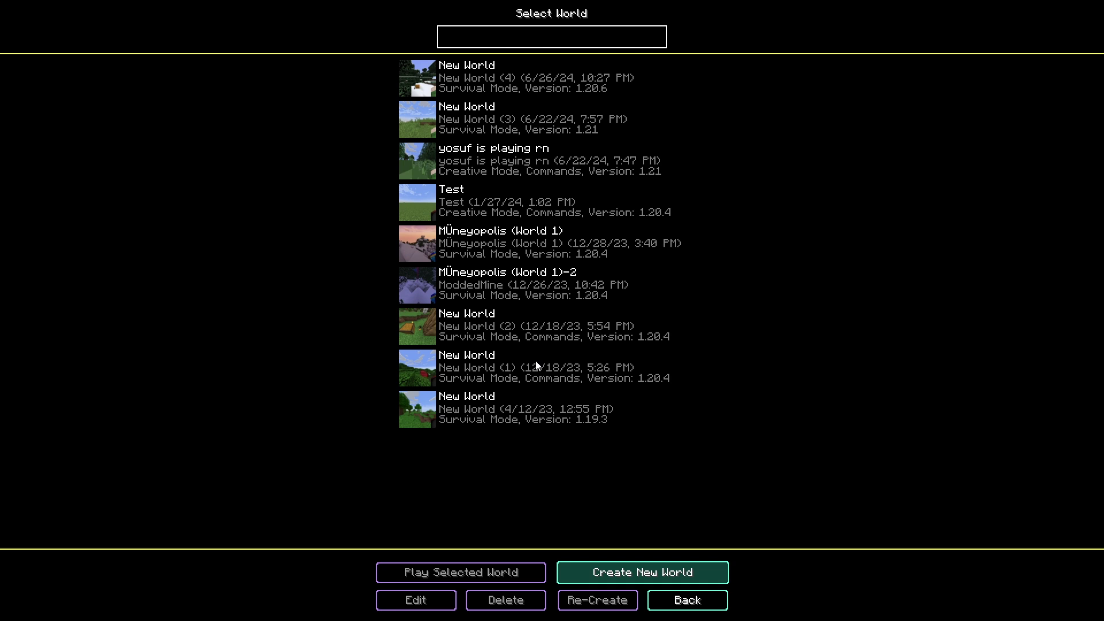
{"action": "key", "text": "Return"}
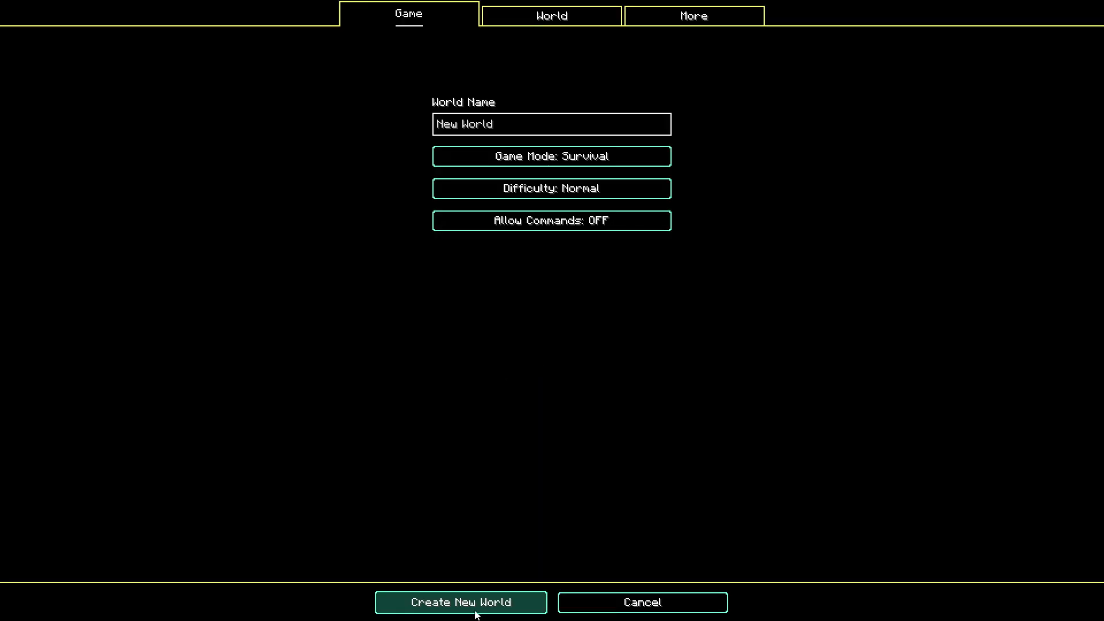
{"action": "left_click", "coordinate": [593, 161]}
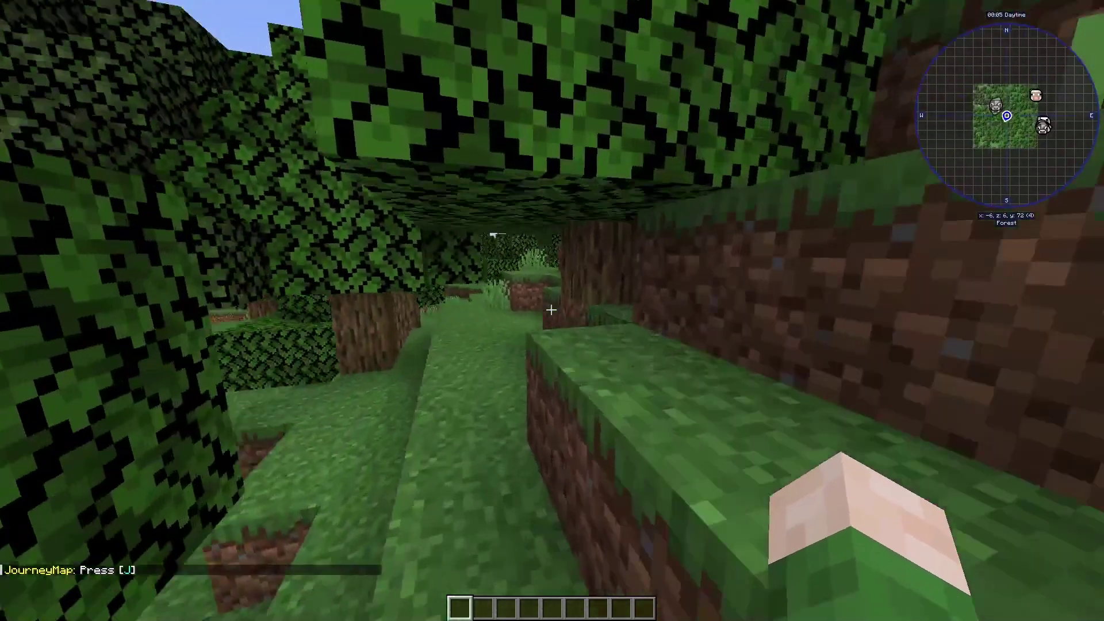
Dismiss JourneyMap's introduction, inspect the surroundings and mobs on its fullscreen map, and return to the game
{"action": "key", "text": "w"}
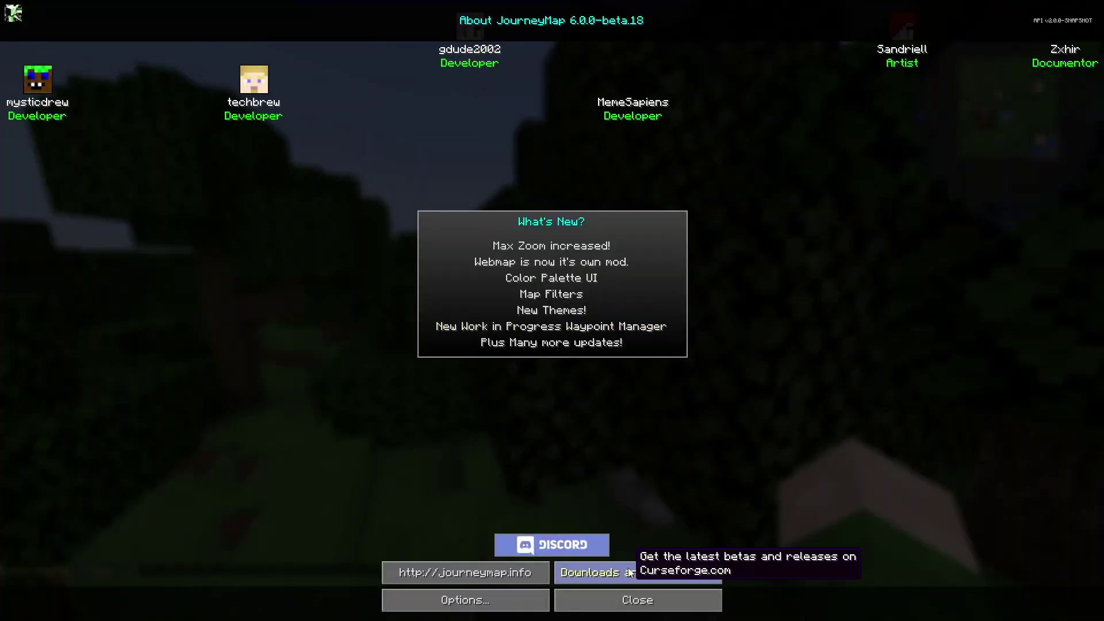
{"action": "left_click", "coordinate": [638, 600]}
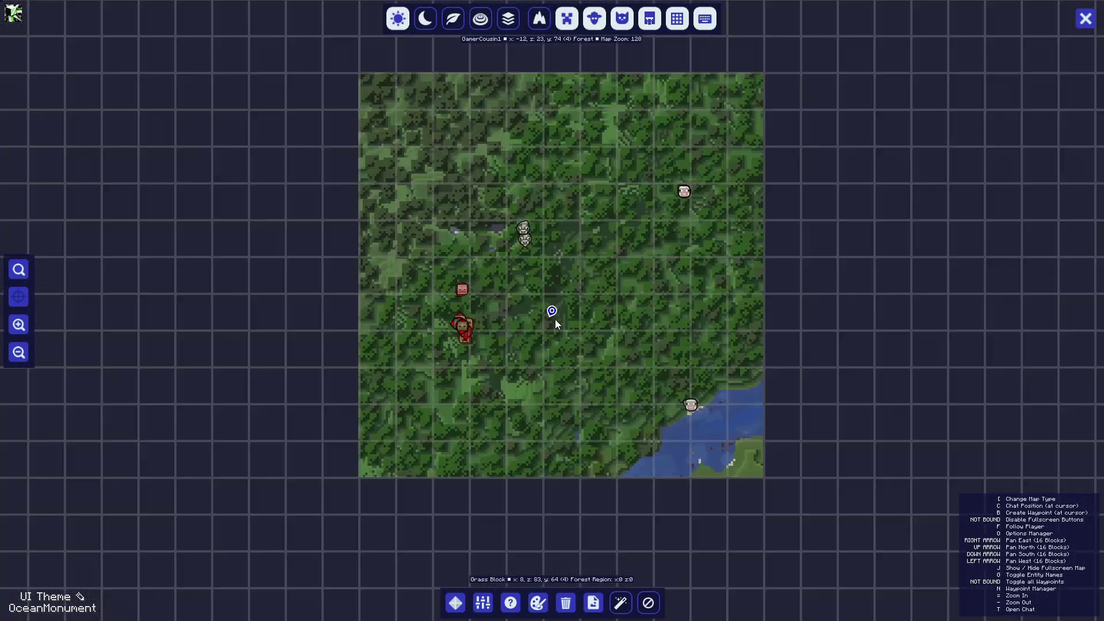
{"action": "scroll", "coordinate": [556, 320], "scroll_direction": "up", "scroll_amount": 1}
{"action": "scroll", "coordinate": [557, 322], "scroll_direction": "down", "scroll_amount": 1}
{"action": "scroll", "coordinate": [471, 331], "scroll_direction": "up", "scroll_amount": 1}
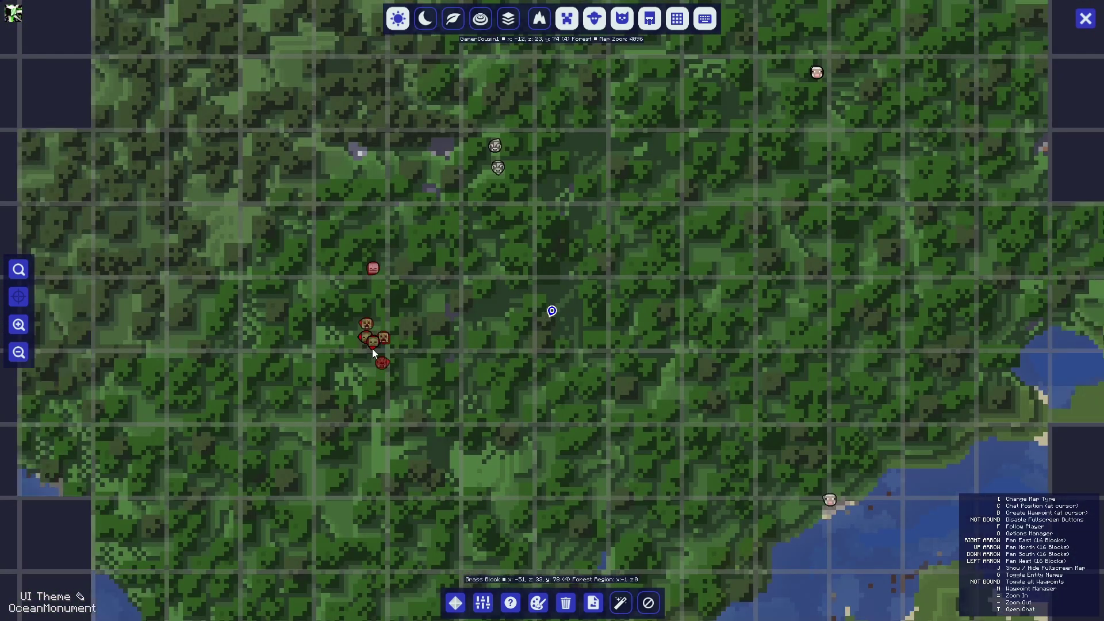
{"action": "scroll", "coordinate": [395, 350], "scroll_direction": "down", "scroll_amount": 1}
{"action": "key", "text": "j"}
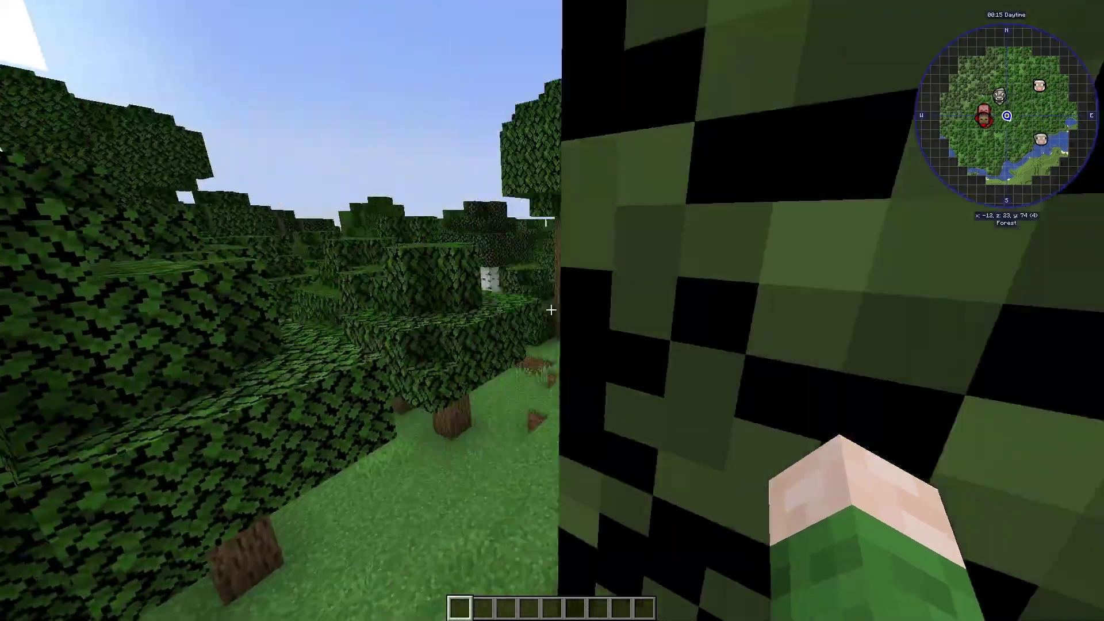
Browse the Just Enough Items list in the creative inventory and put four stacks of 64 building blocks, including Jungle Wood and Stripped Jungle Log, in the hotbar
{"action": "key", "text": "e"}
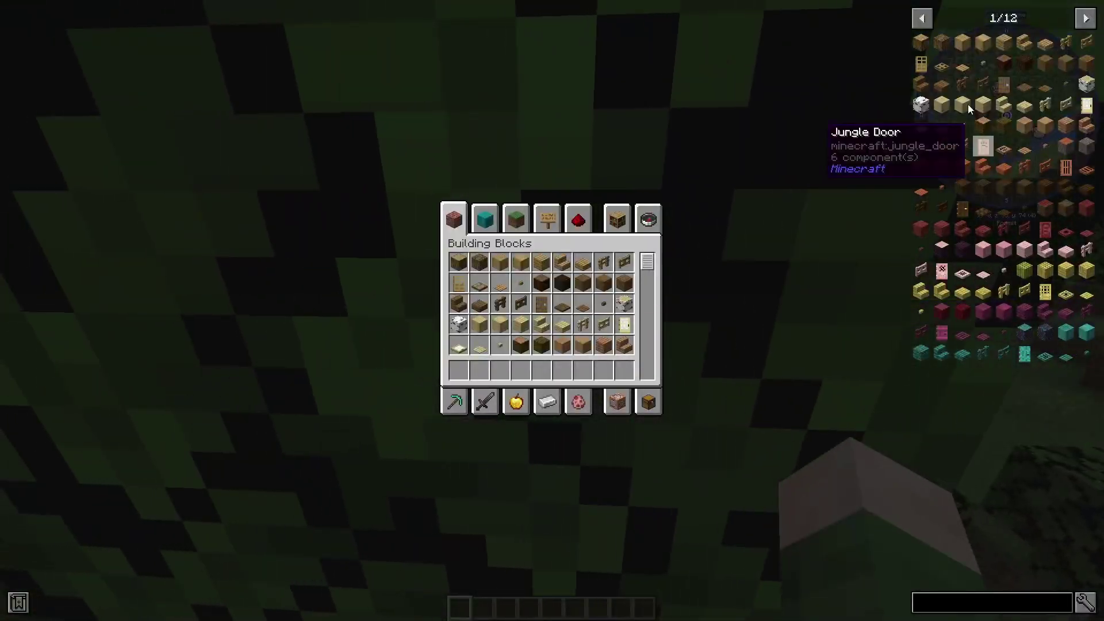
{"action": "scroll", "coordinate": [977, 144], "scroll_direction": "down", "scroll_amount": 5}
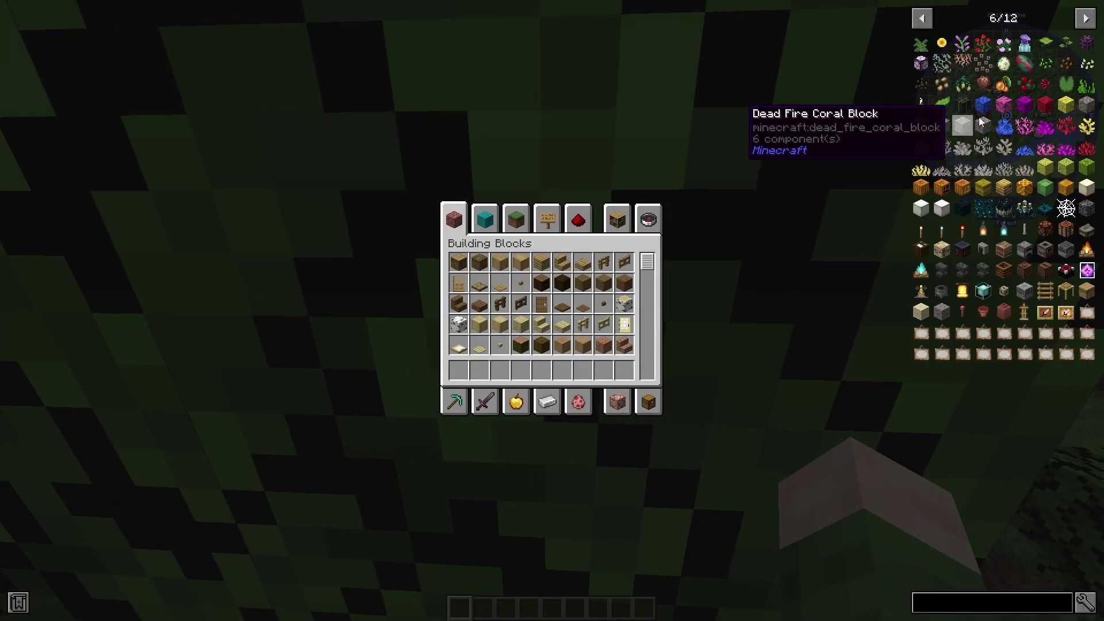
{"action": "left_click", "coordinate": [499, 345]}
{"action": "left_click", "coordinate": [518, 367]}
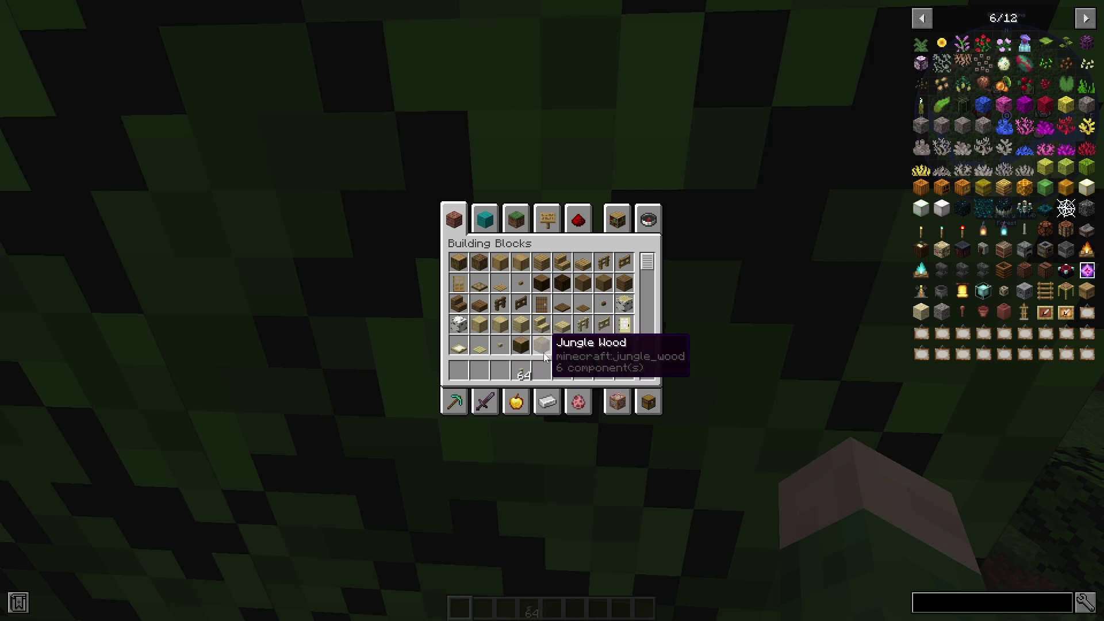
{"action": "left_click", "coordinate": [541, 345]}
{"action": "left_click", "coordinate": [541, 370]}
{"action": "left_click", "coordinate": [588, 348]}
{"action": "left_click", "coordinate": [582, 370]}
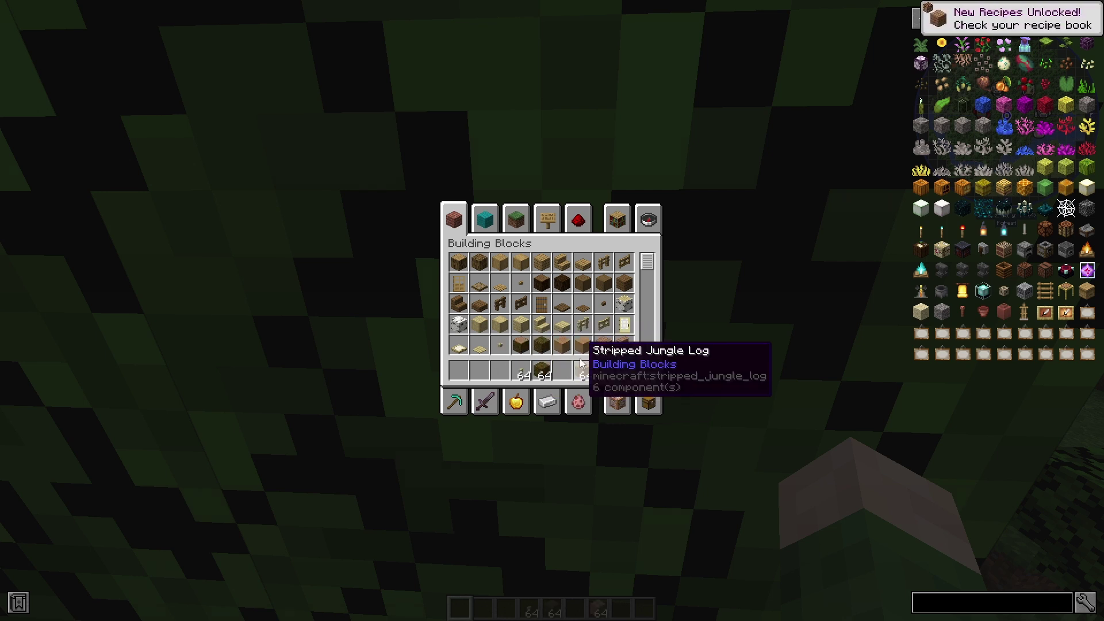
{"action": "left_click", "coordinate": [603, 345]}
{"action": "left_click", "coordinate": [604, 369]}
{"action": "key", "text": "e"}
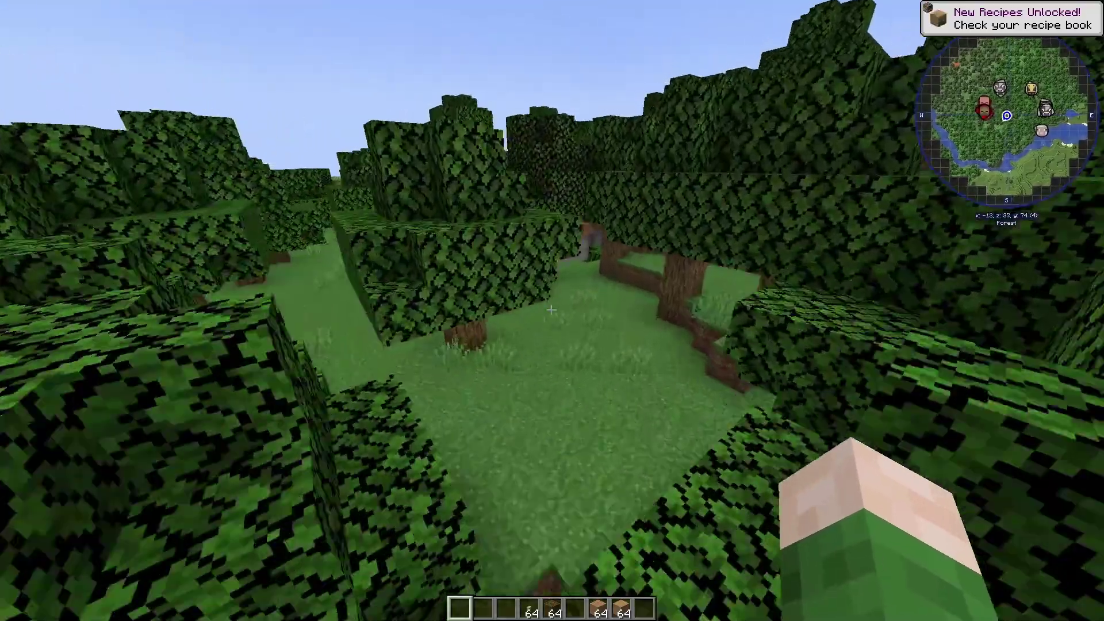
Show the survival inventory and gather the four block stacks into the first four hotbar slots by transferring them through the inventory's upper row
{"action": "key", "text": "e"}
{"action": "key", "text": "e"}
{"action": "key", "text": "e"}
{"action": "left_click", "coordinate": [655, 396]}
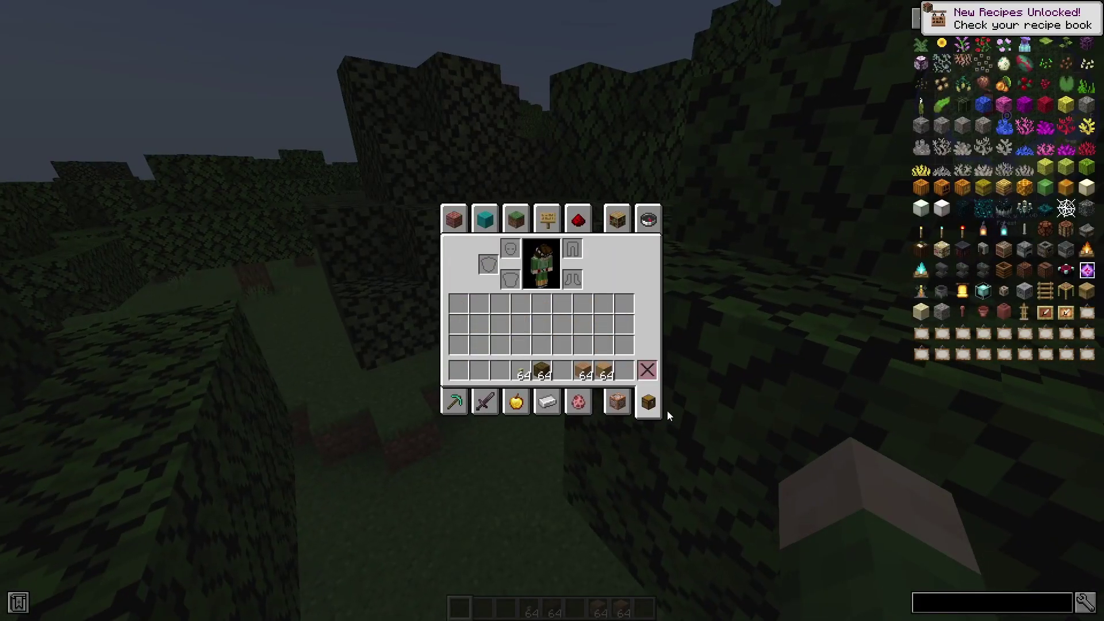
{"action": "left_click", "coordinate": [604, 370], "text": "shift"}
{"action": "left_click", "coordinate": [583, 370], "text": "shift"}
{"action": "left_click", "coordinate": [540, 369], "text": "shift"}
{"action": "left_click", "coordinate": [521, 370], "text": "shift"}
{"action": "left_click", "coordinate": [458, 305], "text": "shift"}
{"action": "left_click", "coordinate": [479, 304], "text": "shift"}
{"action": "left_click", "coordinate": [500, 304], "text": "shift"}
{"action": "left_click", "coordinate": [520, 305], "text": "shift"}
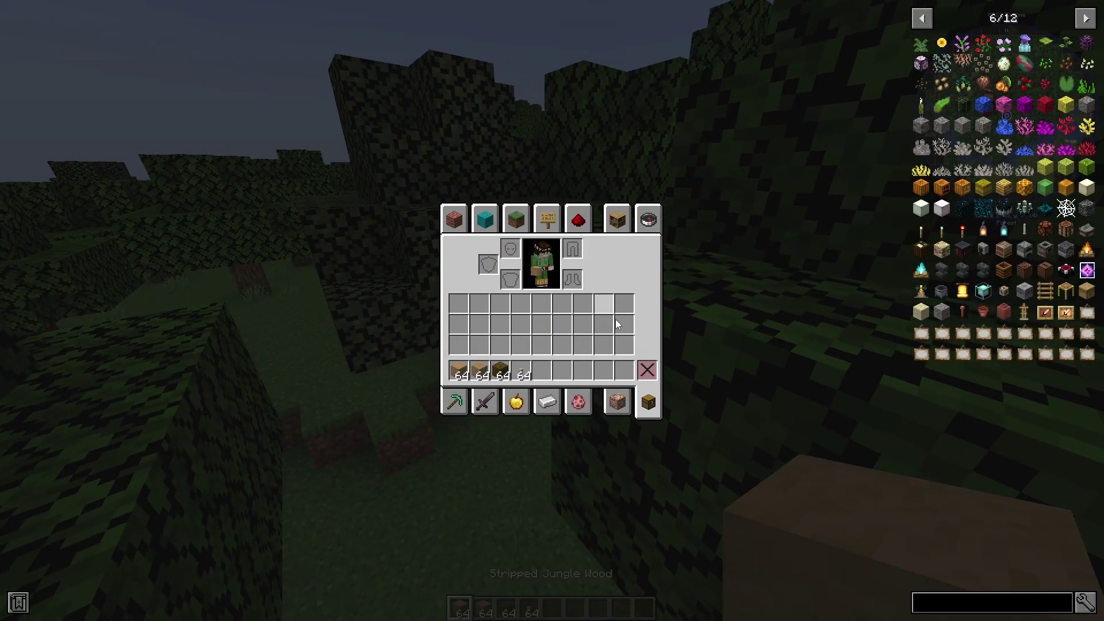
Try quick stack transfers by moving the four block stacks into the inventory's upper row and back to the hotbar
{"action": "left_click", "coordinate": [458, 370], "text": "shift"}
{"action": "left_click", "coordinate": [479, 369], "text": "shift"}
{"action": "left_click", "coordinate": [458, 305], "text": "shift"}
{"action": "left_click", "coordinate": [480, 304], "text": "shift"}
{"action": "left_click", "coordinate": [500, 305], "text": "shift"}
{"action": "left_click", "coordinate": [520, 305], "text": "shift"}
{"action": "left_click", "coordinate": [459, 369], "text": "shift"}
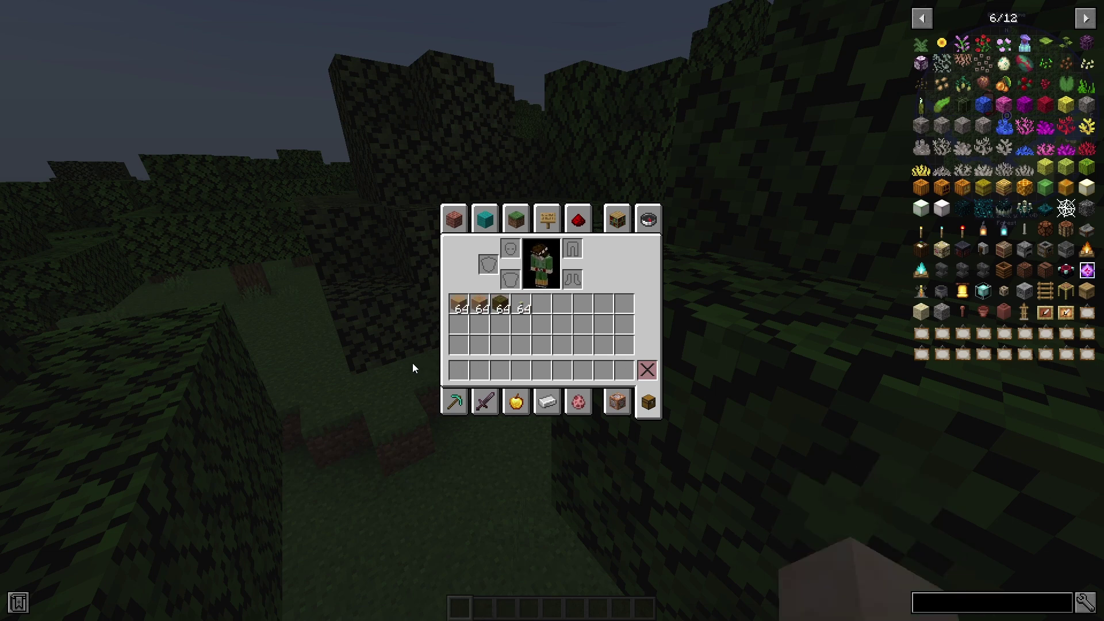
{"action": "left_click", "coordinate": [458, 304], "text": "shift"}
{"action": "left_click", "coordinate": [480, 304], "text": "shift"}
{"action": "left_click", "coordinate": [500, 305], "text": "shift"}
{"action": "left_click", "coordinate": [520, 305], "text": "shift"}
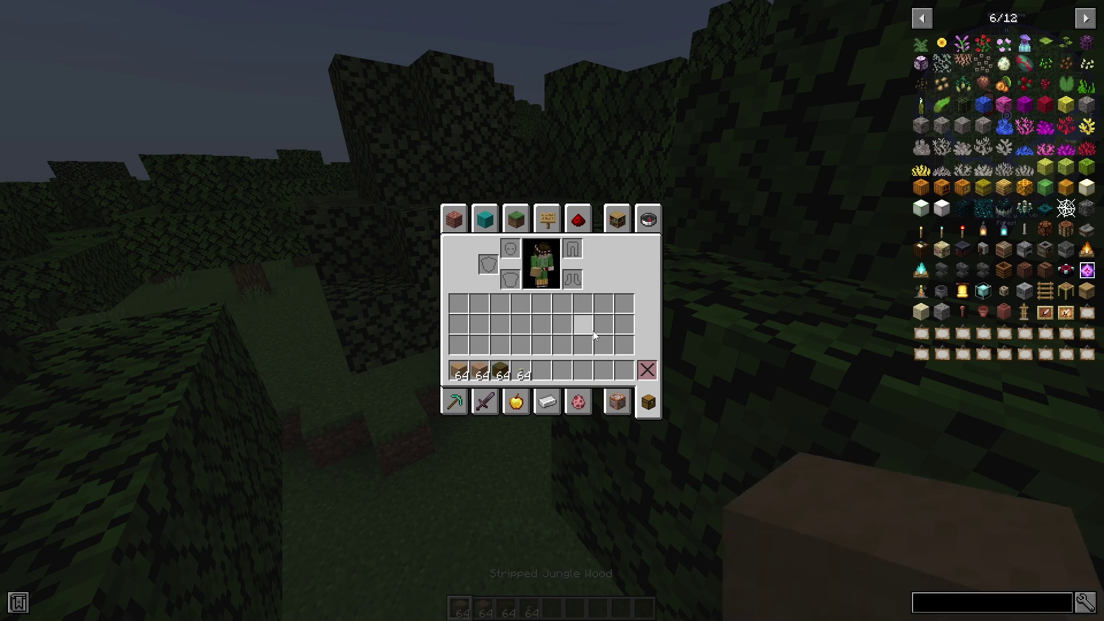
Page through the Just Enough Items list to page 11 of 12
{"action": "left_click", "coordinate": [1084, 18]}
{"action": "left_click", "coordinate": [1084, 18]}
{"action": "left_click", "coordinate": [1084, 18]}
{"action": "left_click", "coordinate": [1084, 18]}
{"action": "left_click", "coordinate": [1084, 18]}
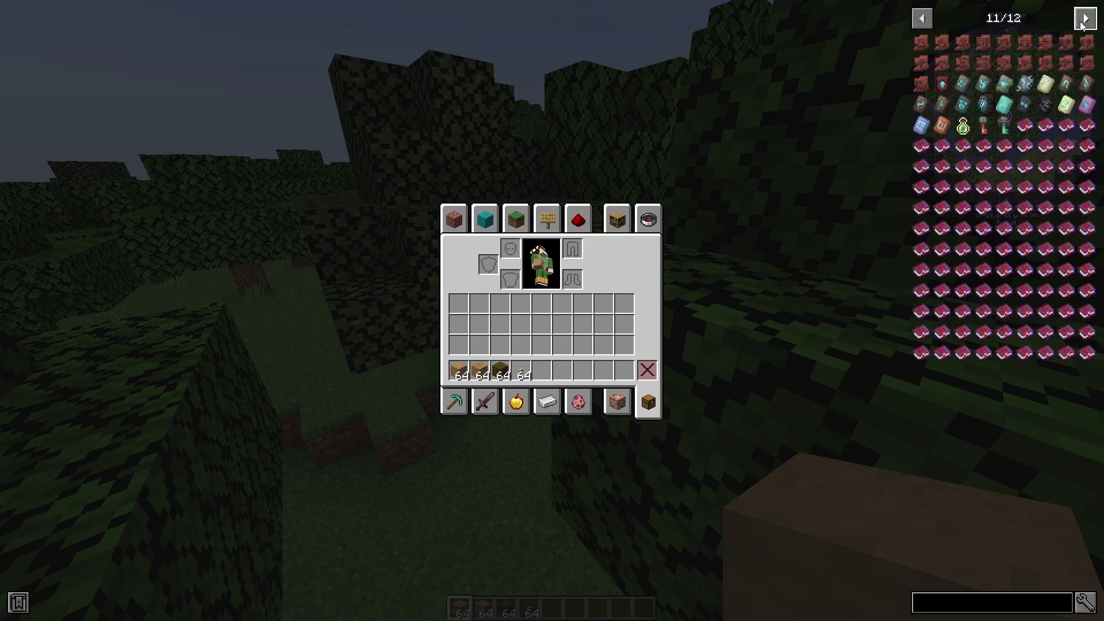